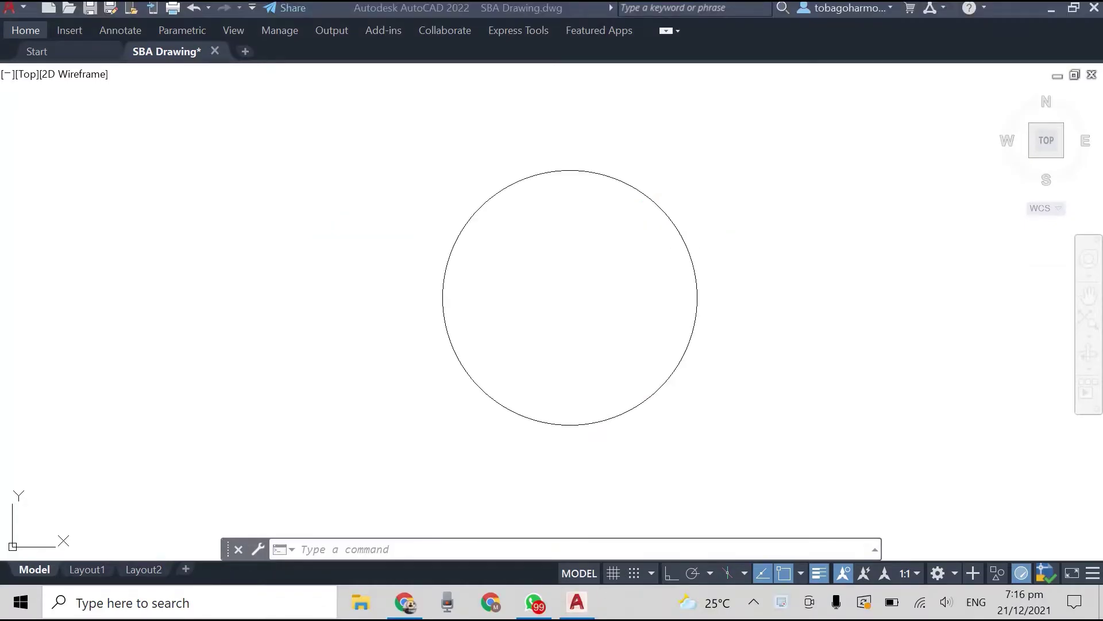
Zoom and pan past the rhombus construction until the plain circle sits centred in the viewport
scroll(335, 223, "down", 2)
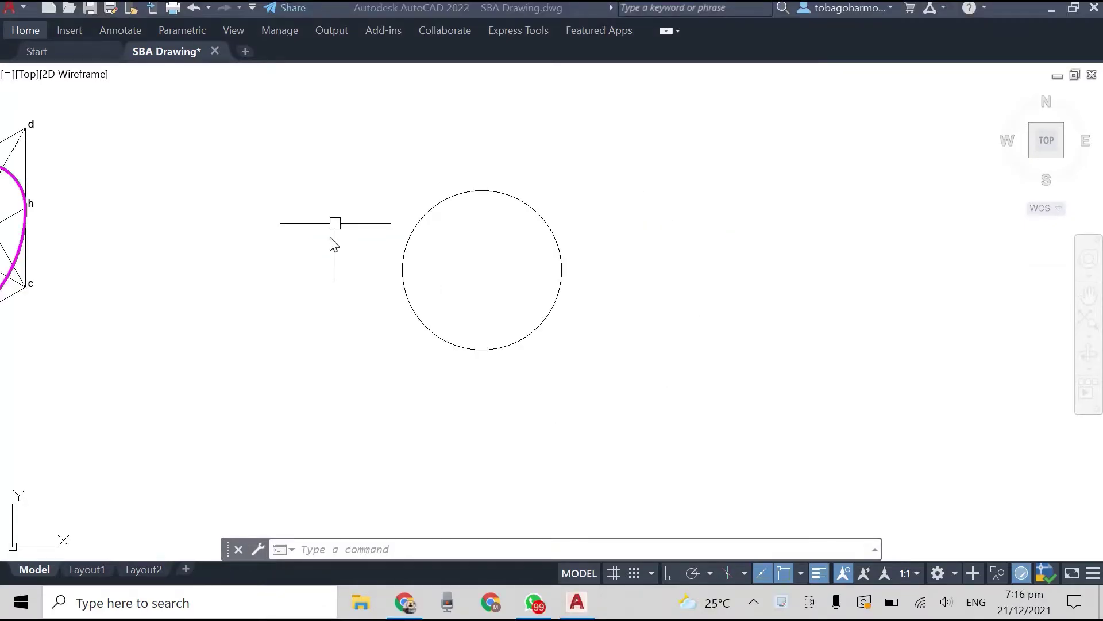
scroll(339, 241, "down", 2)
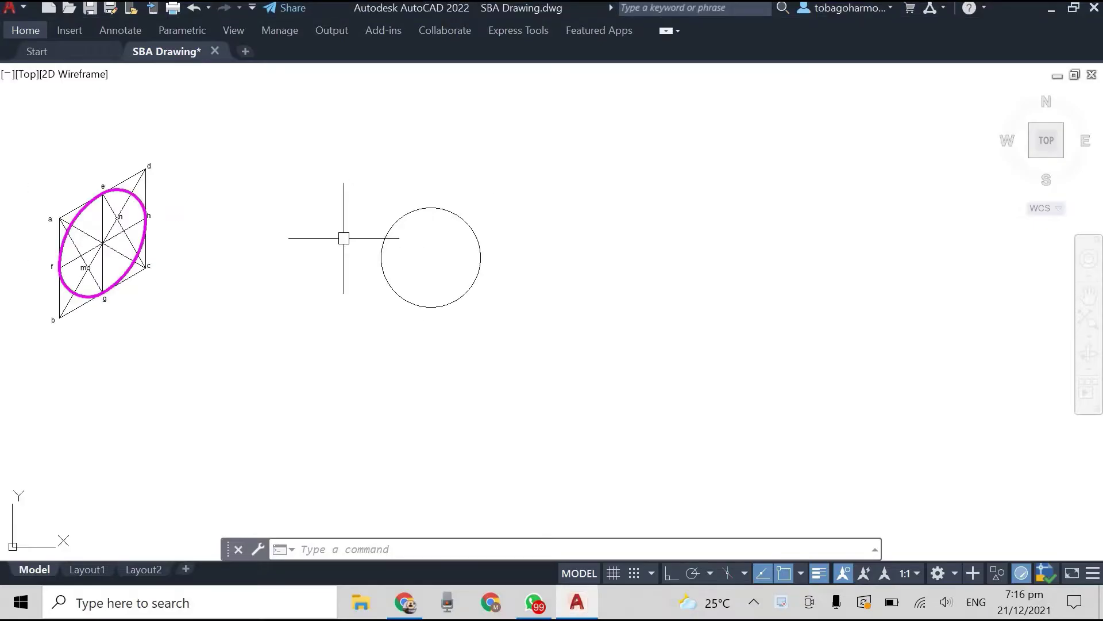
middle_click_drag(290, 239, 405, 267)
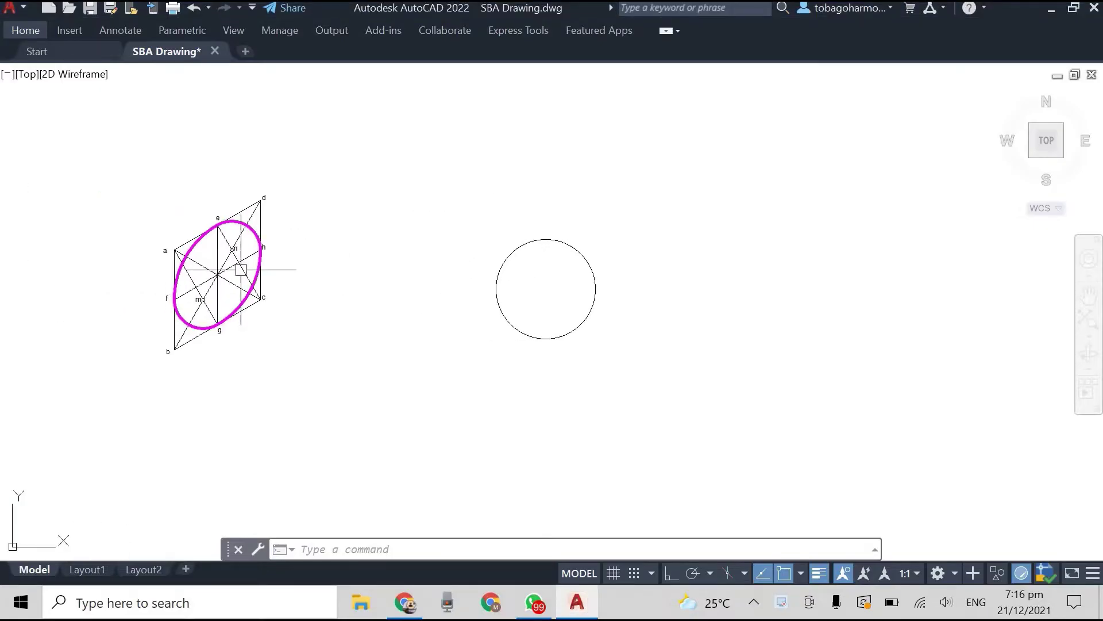
scroll(233, 256, "up", 4)
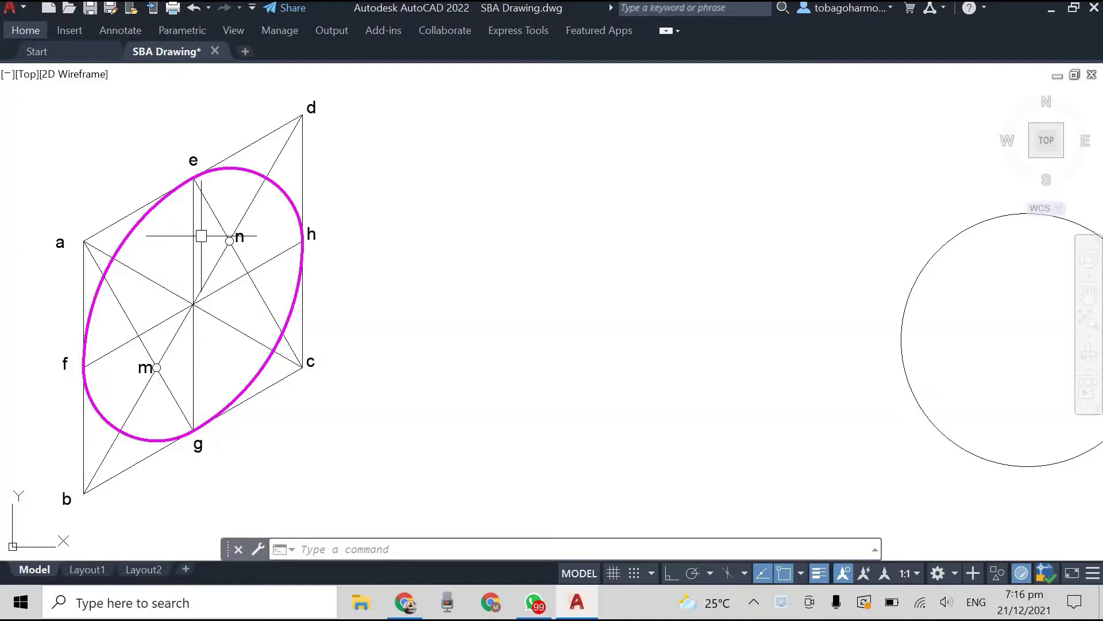
middle_click_drag(744, 253, 402, 270)
middle_click_drag(673, 298, 631, 247)
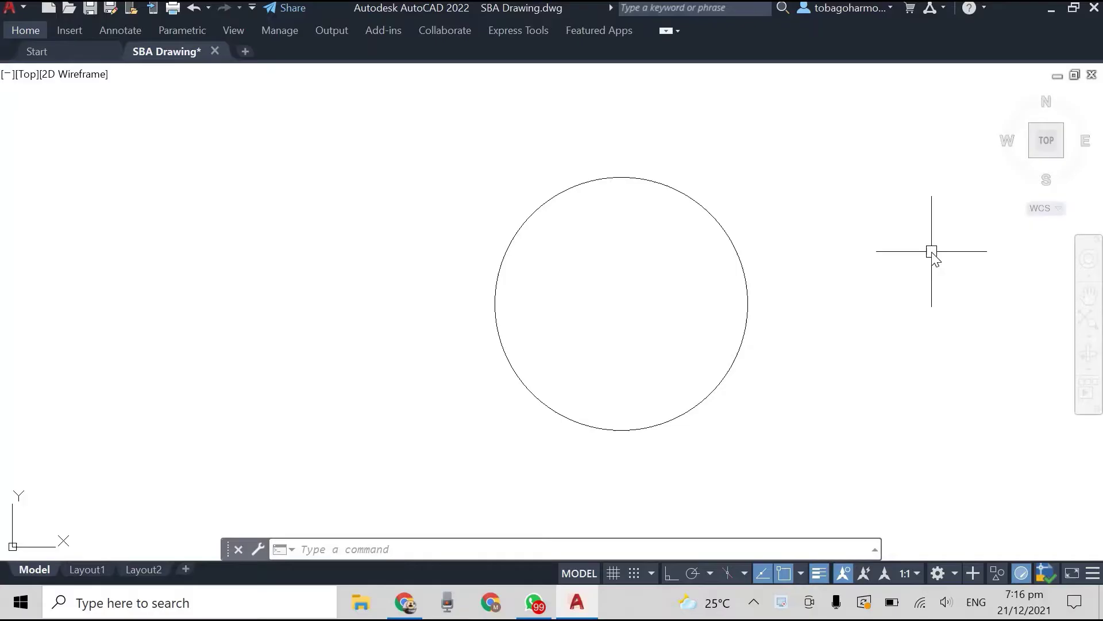
Draw a 1000 by 1000 square with its first corner above left of the circle
type("ct")
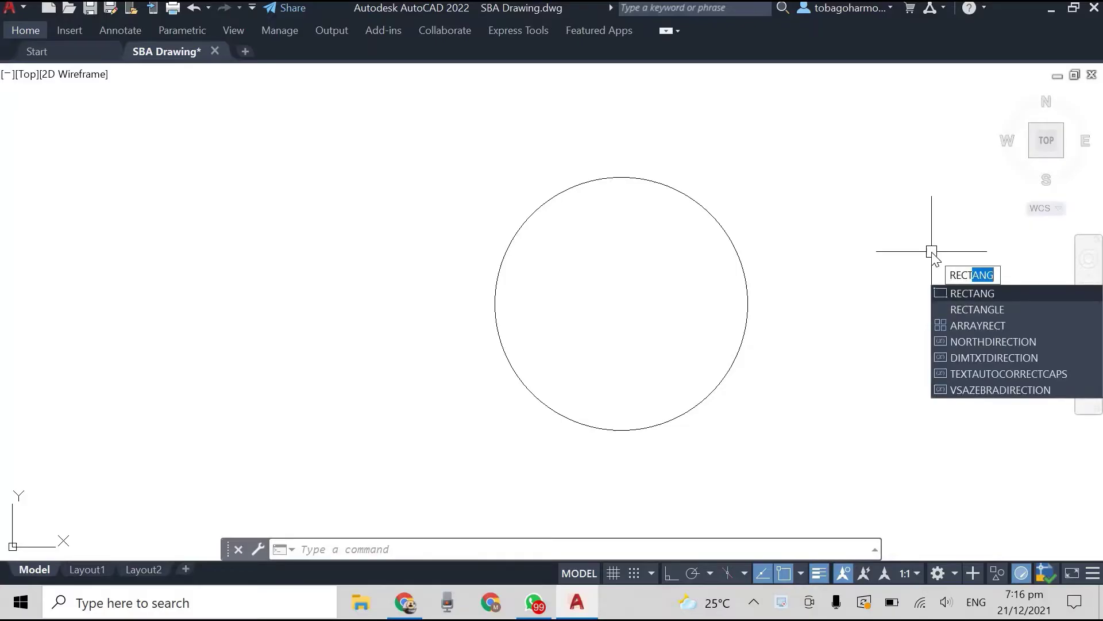
key("Return")
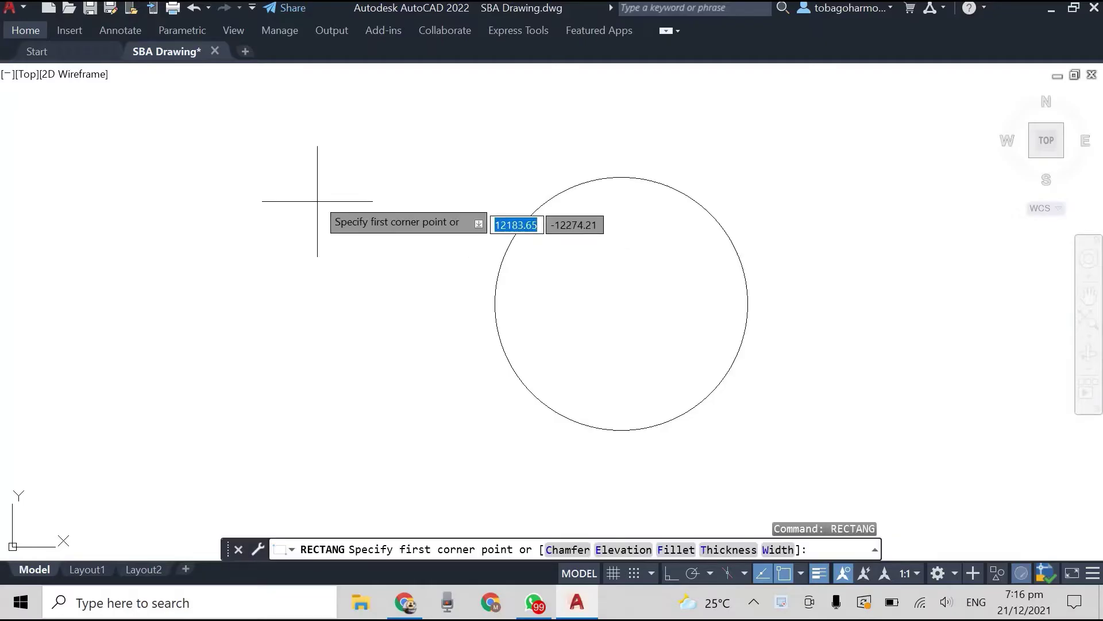
left_click(236, 145)
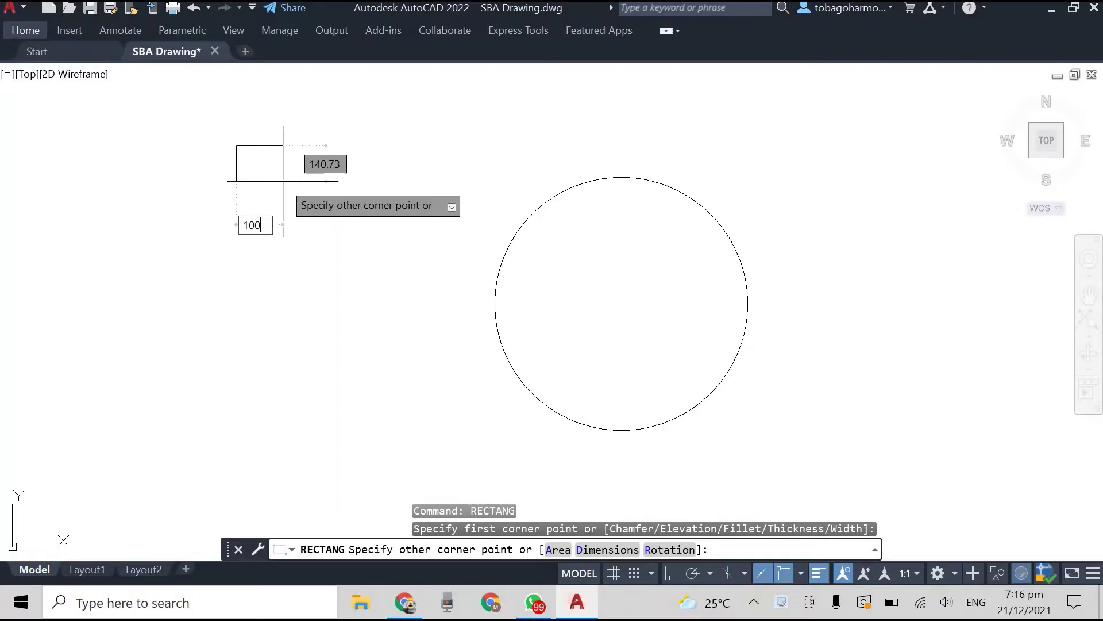
type("1000")
key("Tab")
type("10")
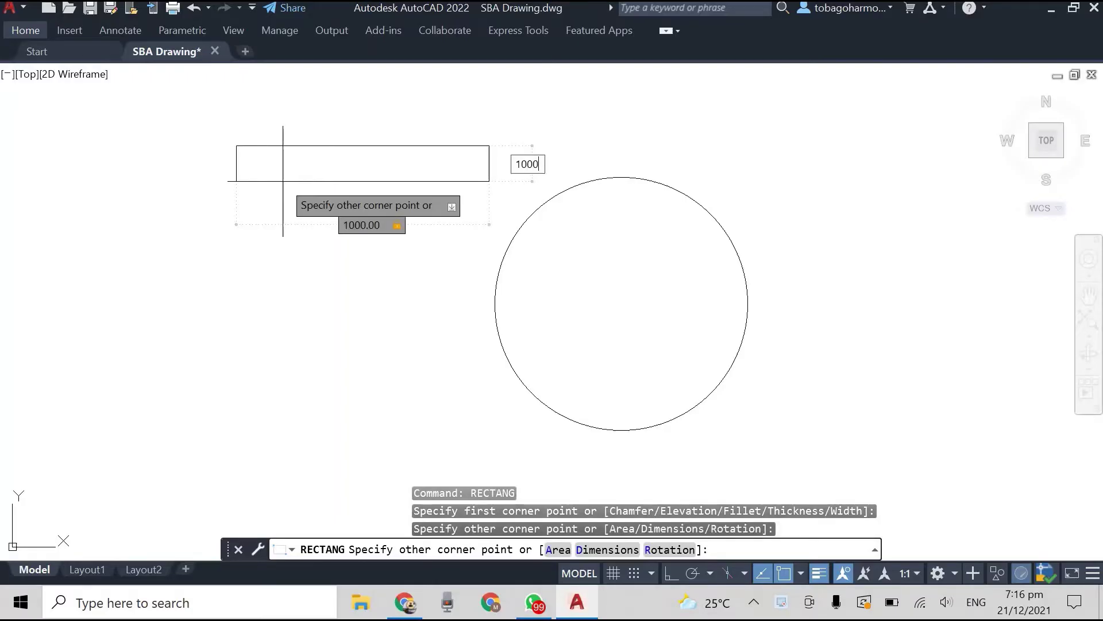
key("Return")
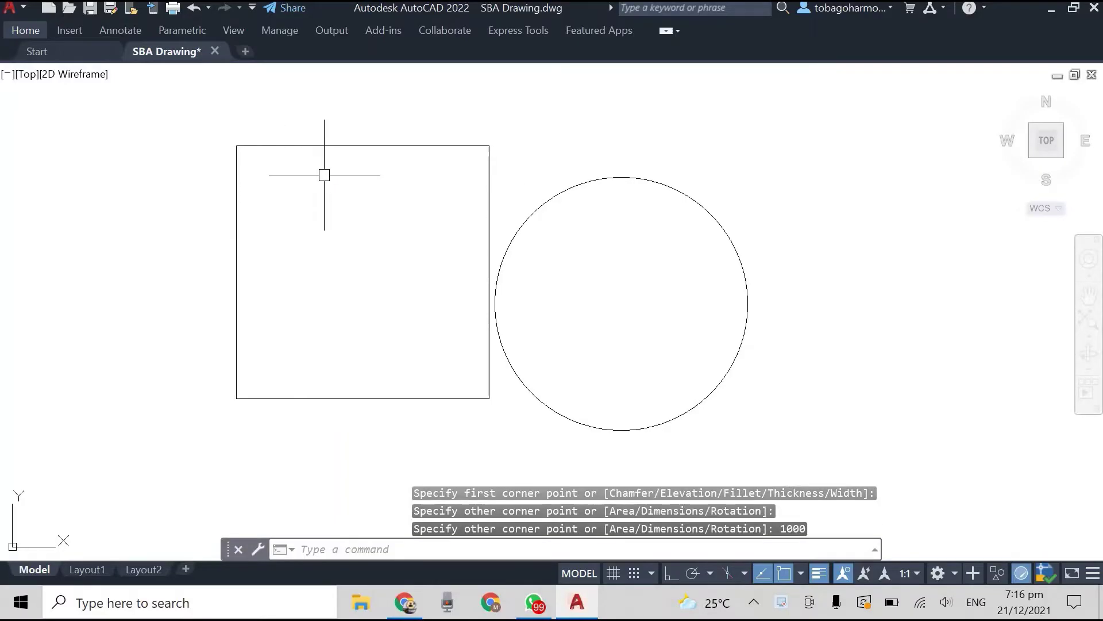
Move the square so its centre lands on the circle's centre
left_click(331, 146)
right_click(172, 245)
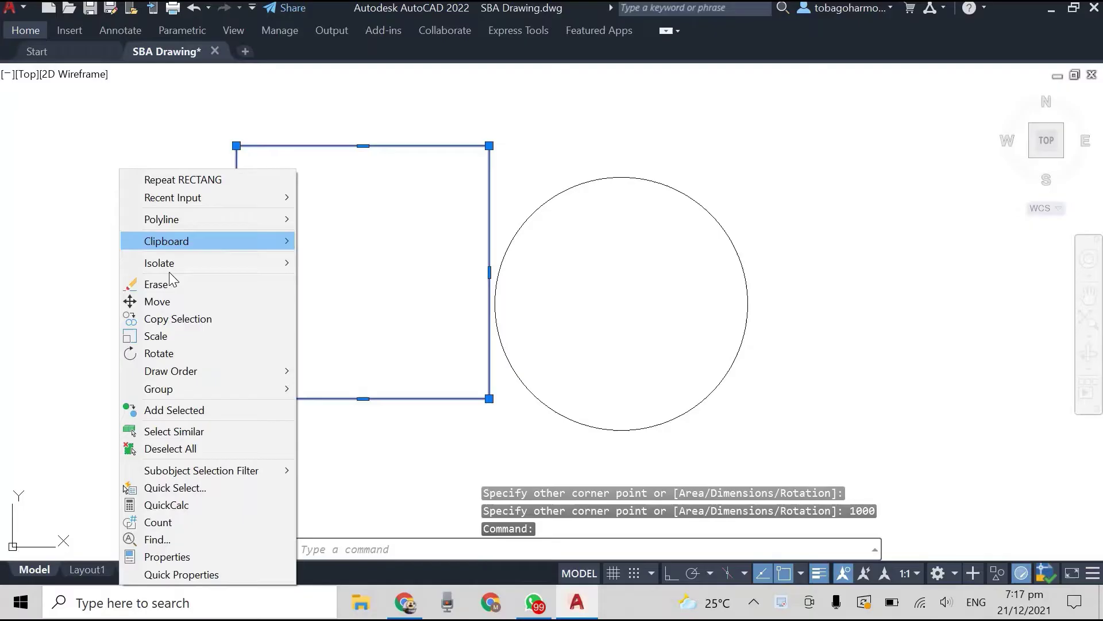
left_click(171, 303)
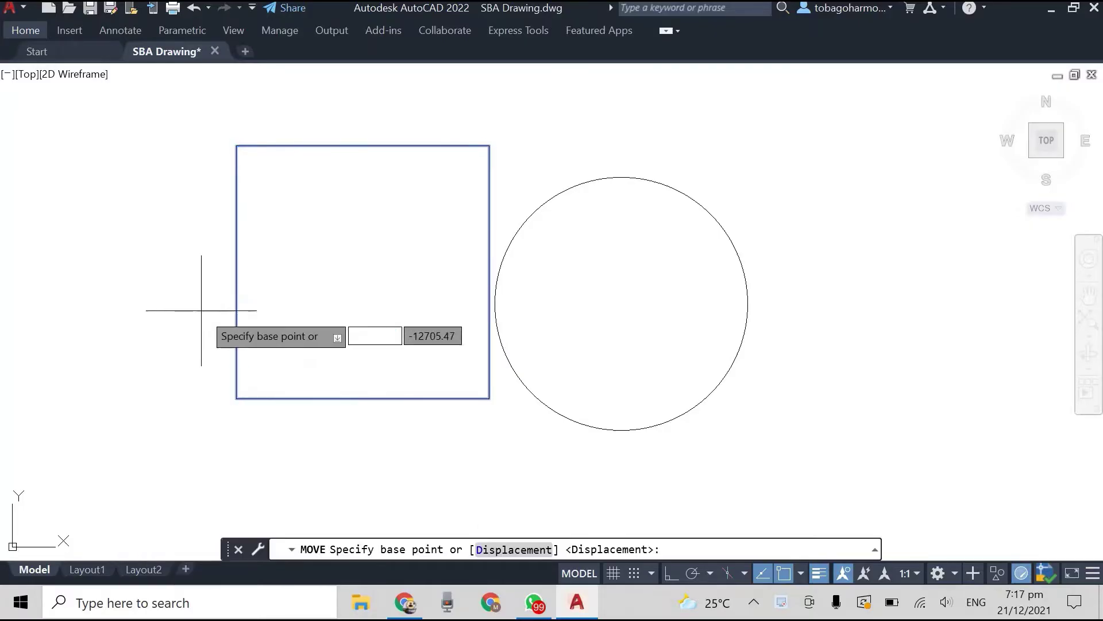
left_click(362, 272)
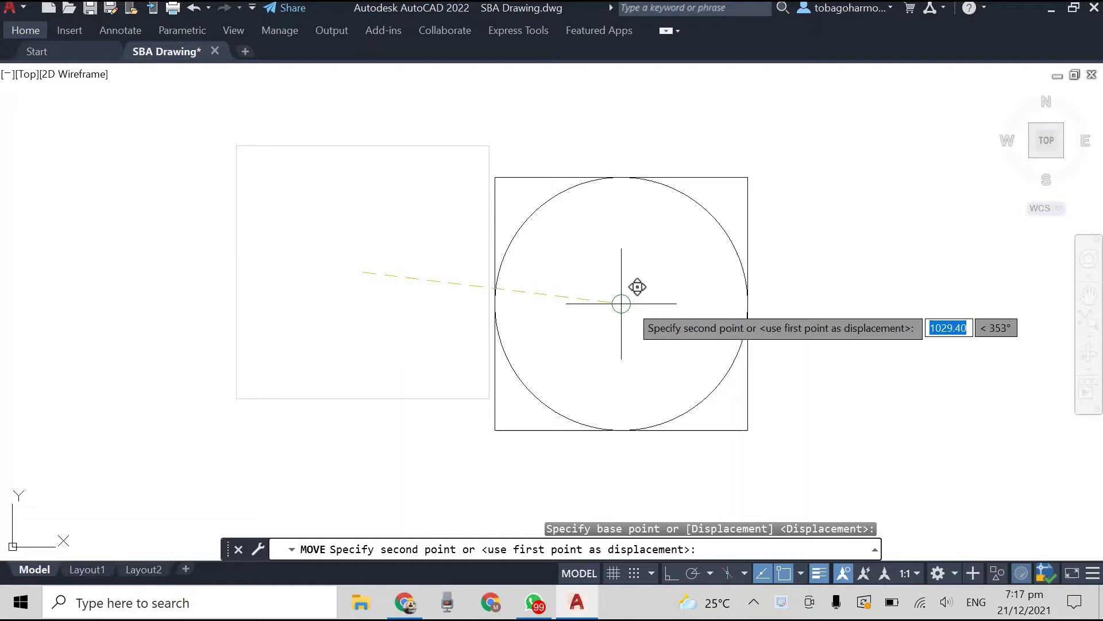
left_click(621, 304)
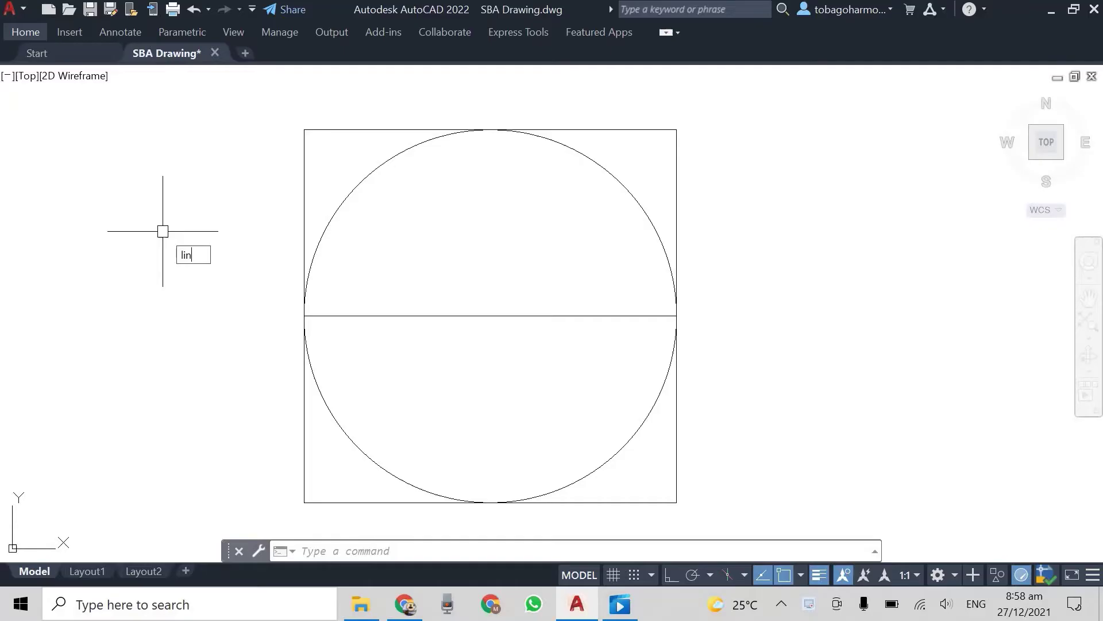
Draw a vertical centre line from the square's top-edge midpoint to its bottom-edge midpoint
type("l")
key("Return")
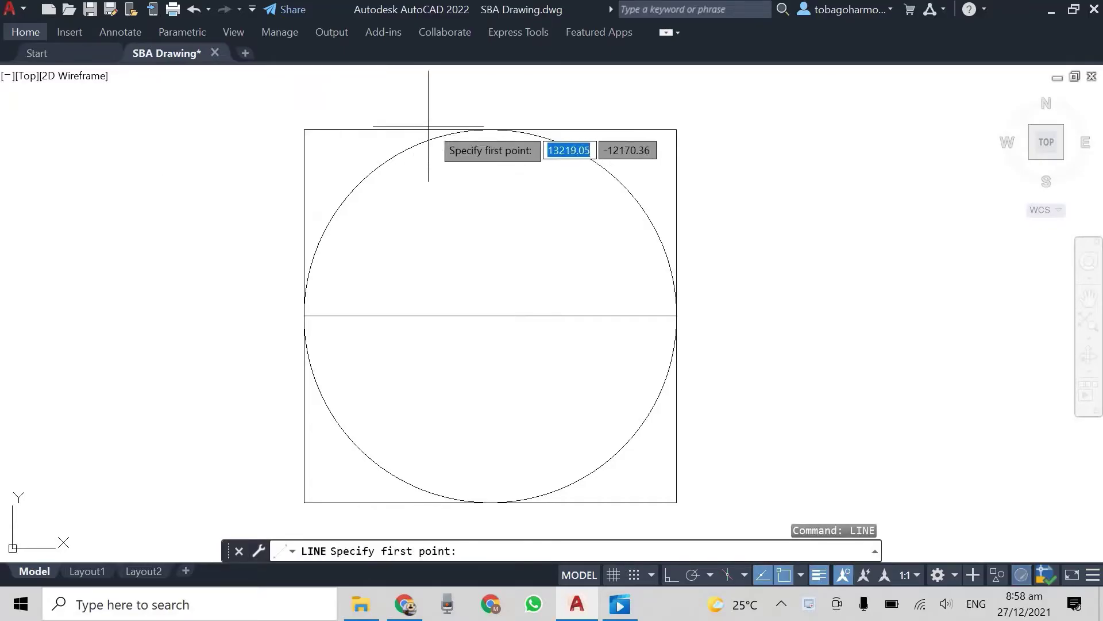
left_click(490, 128)
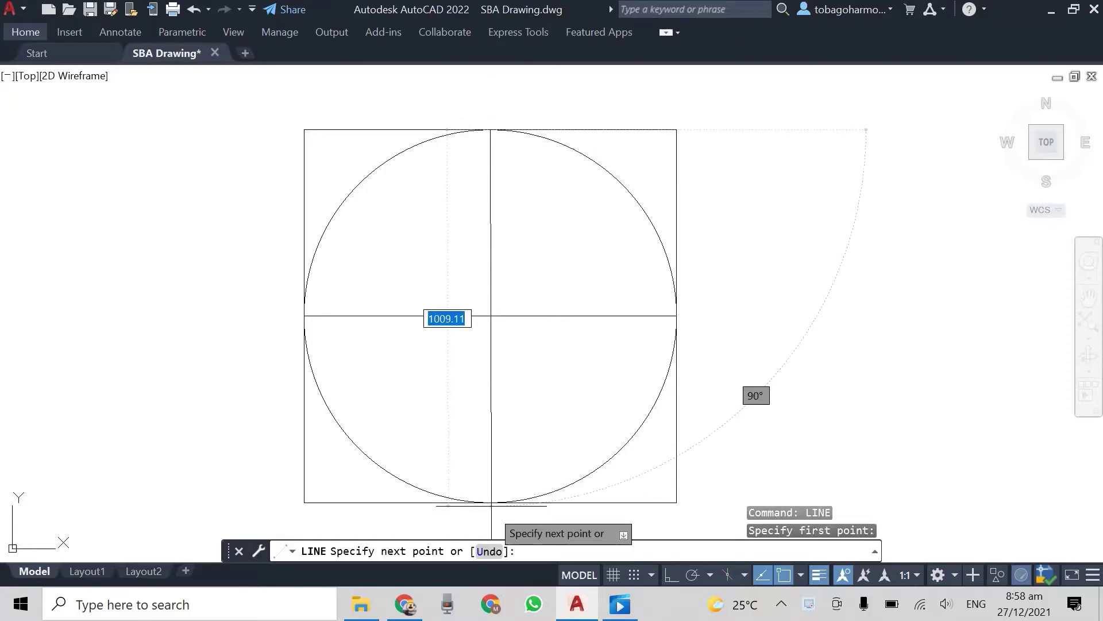
left_click(490, 502)
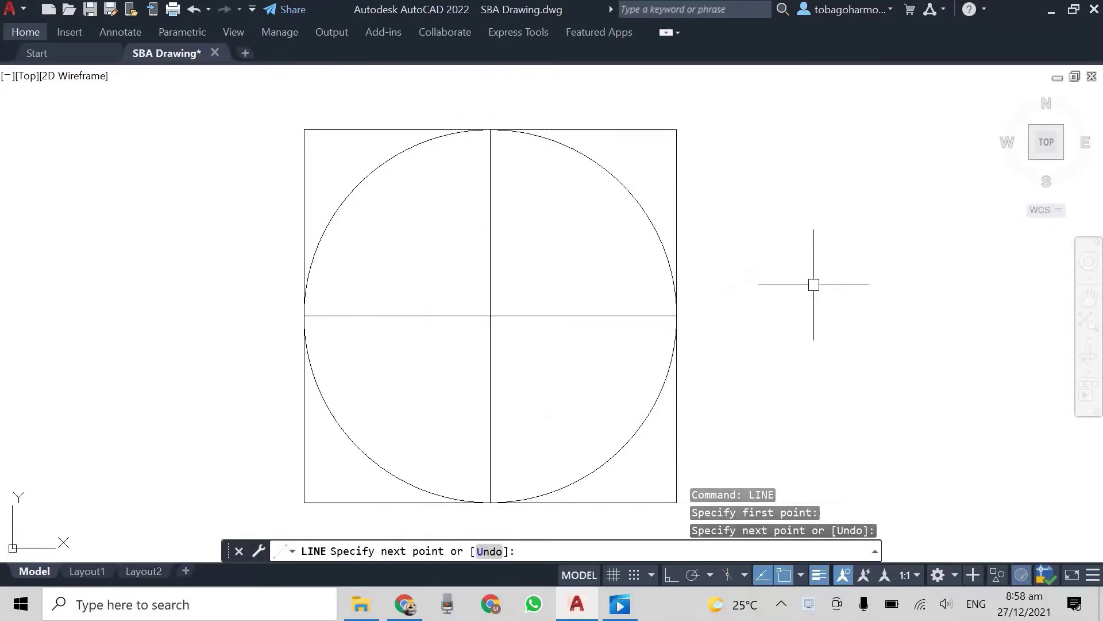
key("Return")
Offset three copies of the centre line, 125 apart, toward the right edge
type("off")
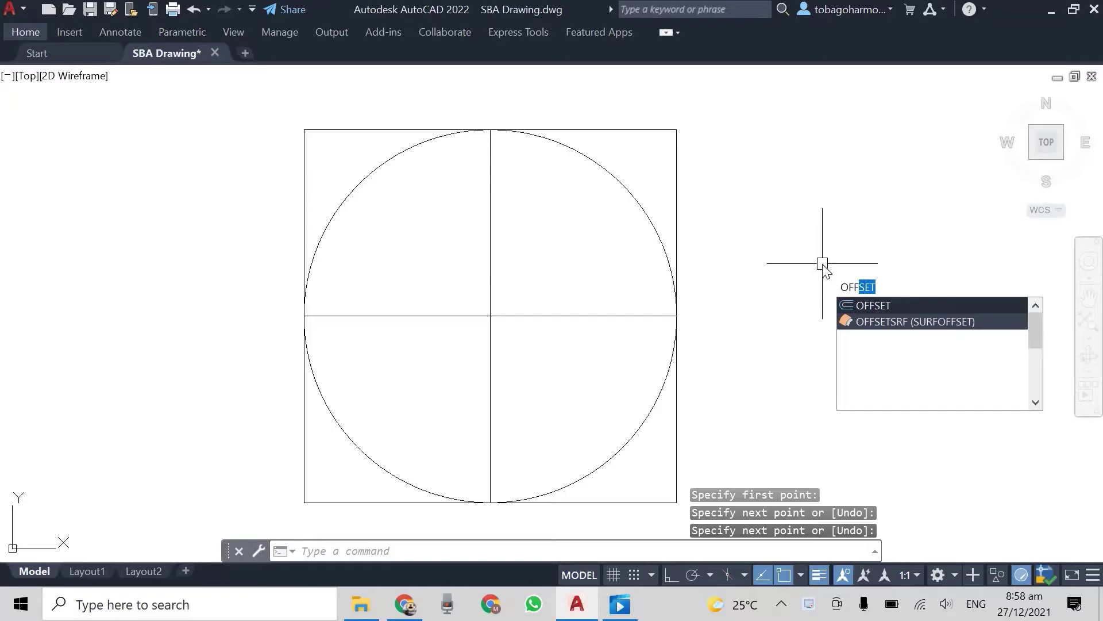
key("Return")
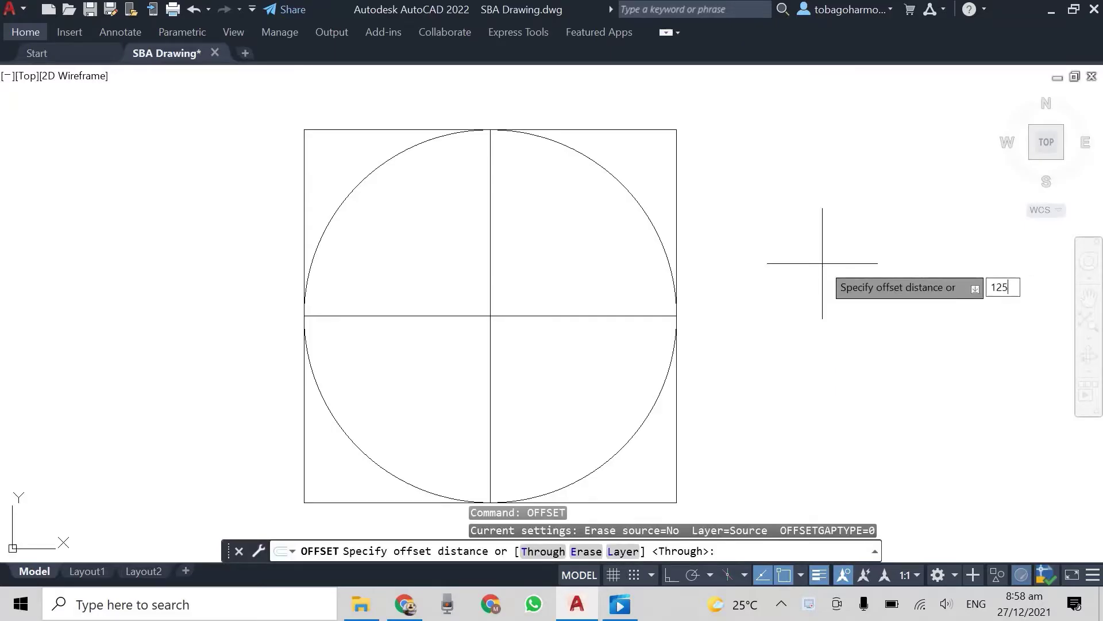
key("Return")
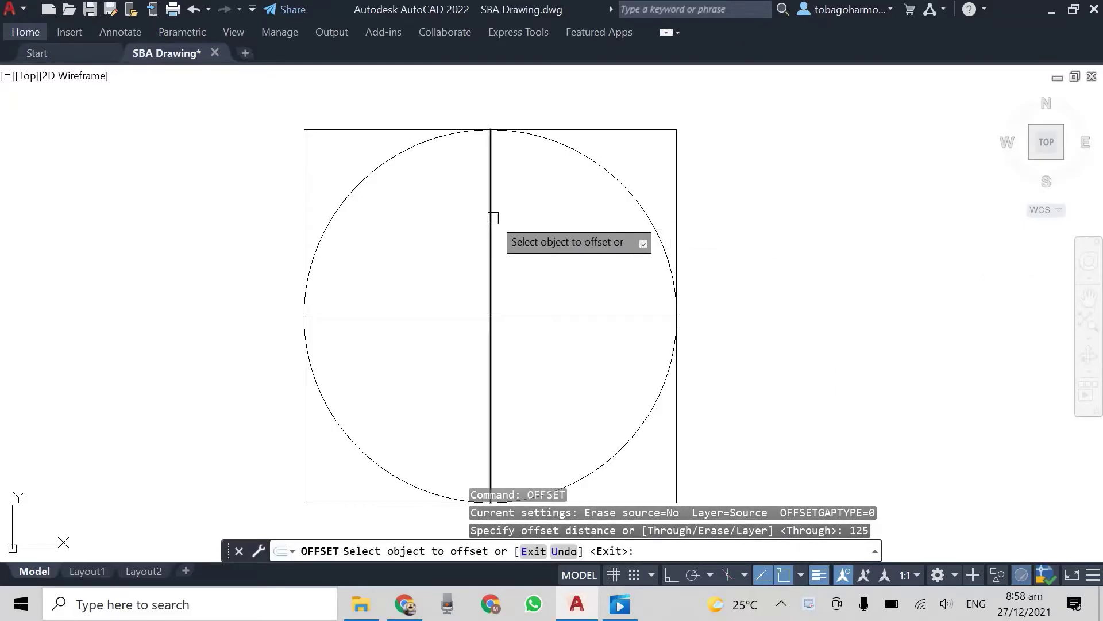
left_click(491, 218)
left_click(520, 208)
left_click(537, 214)
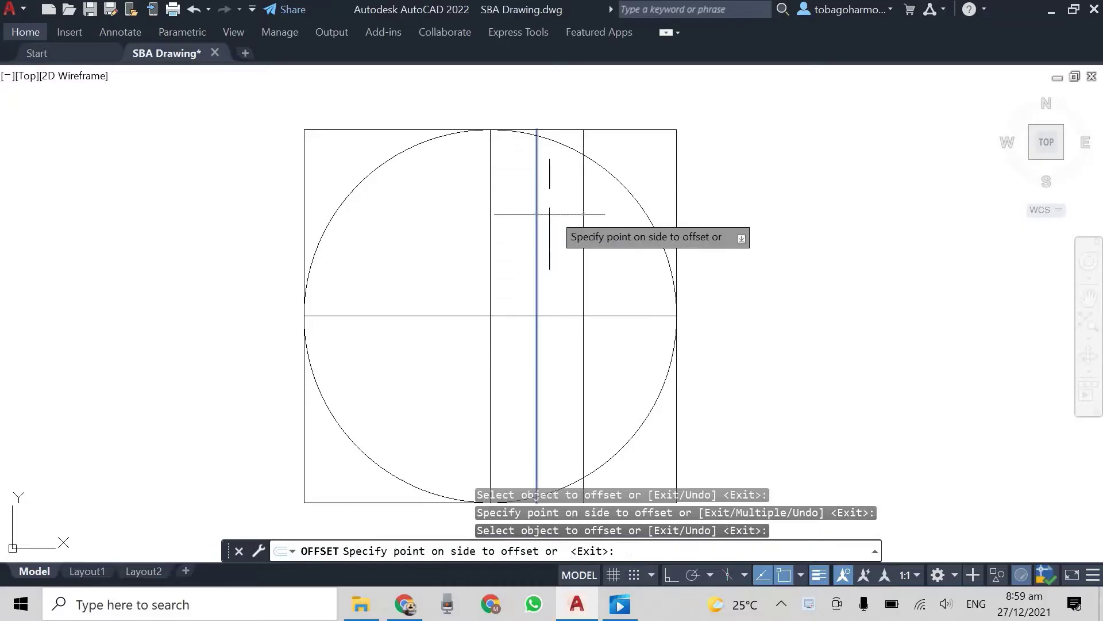
left_click(560, 214)
left_click(583, 214)
left_click(618, 213)
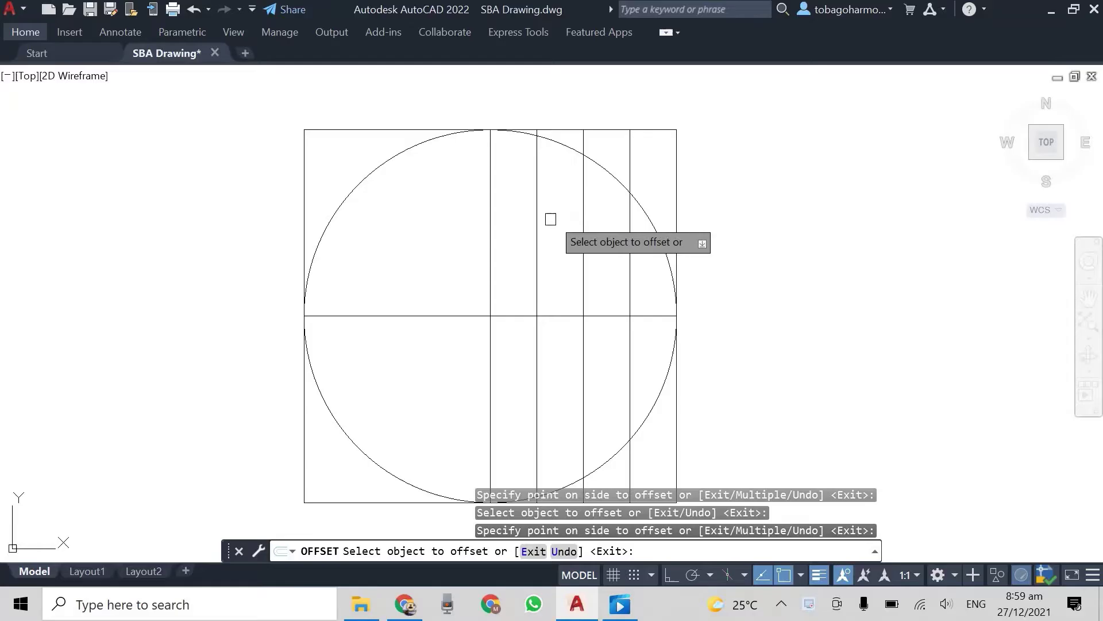
Offset three more copies, 125 apart, leftward from the centre line
left_click(492, 226)
left_click(465, 230)
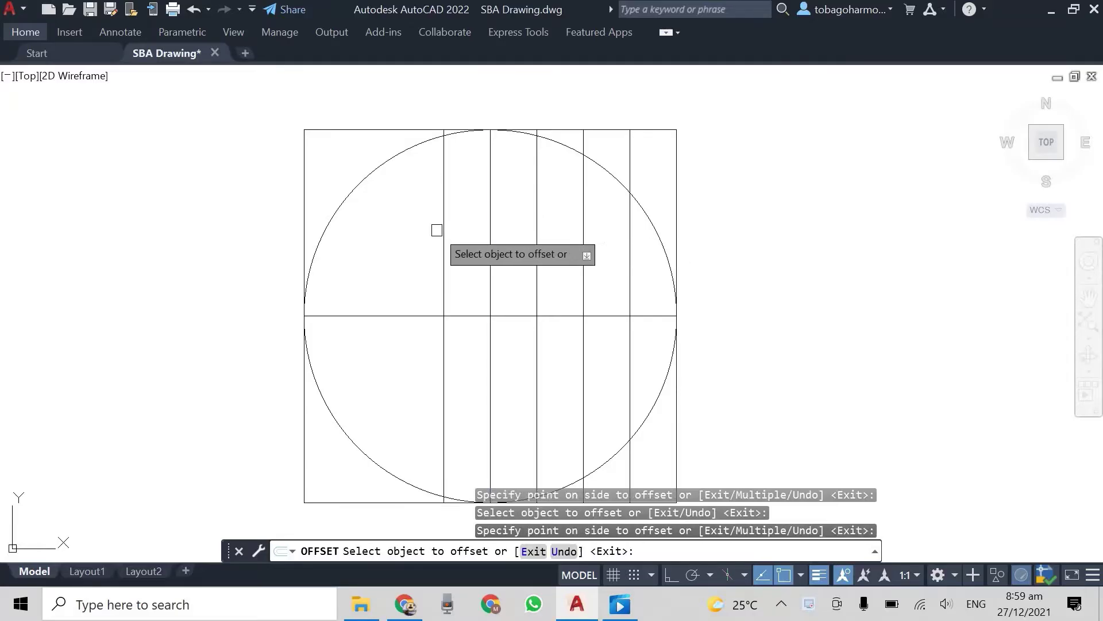
left_click(444, 231)
left_click(420, 235)
left_click(397, 239)
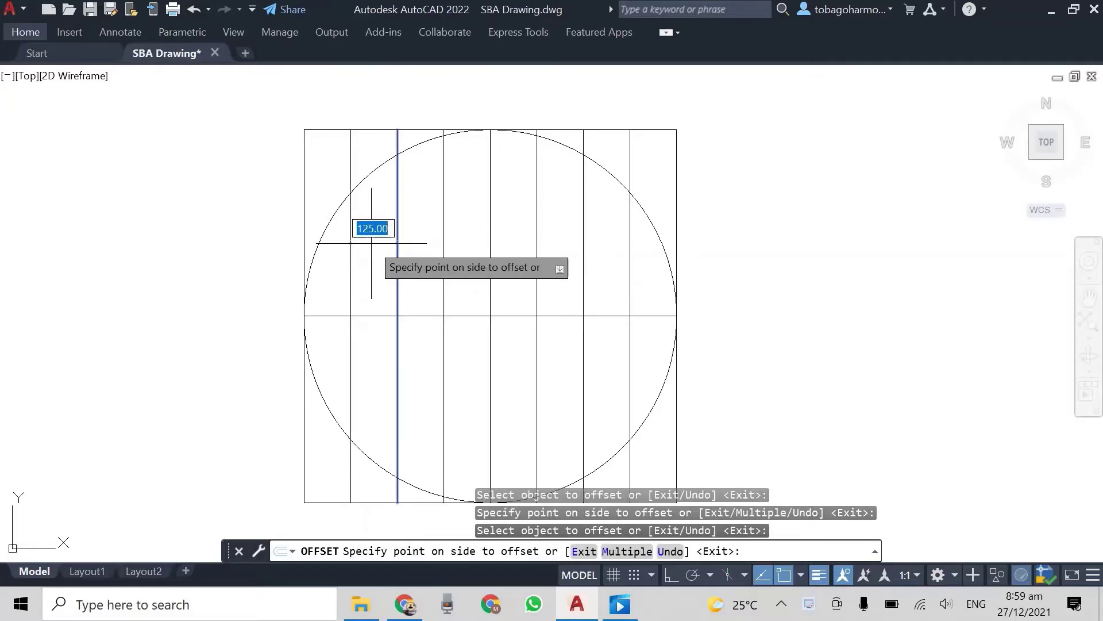
left_click(369, 226)
key("Return")
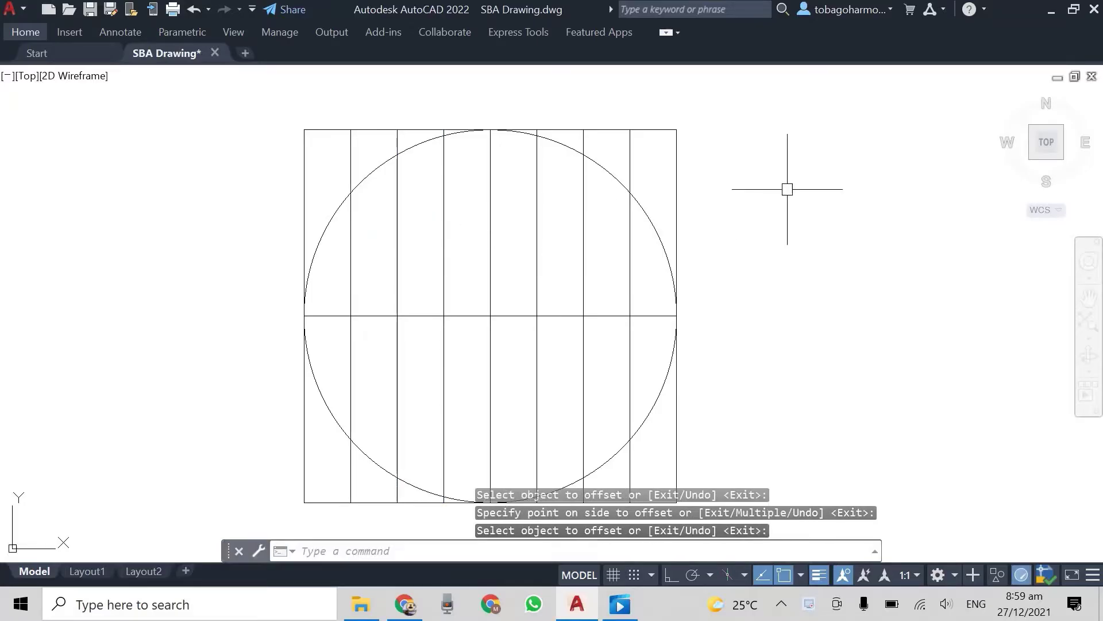
Pan the square up and then back down slightly in the view
middle_click_drag(775, 287, 784, 232)
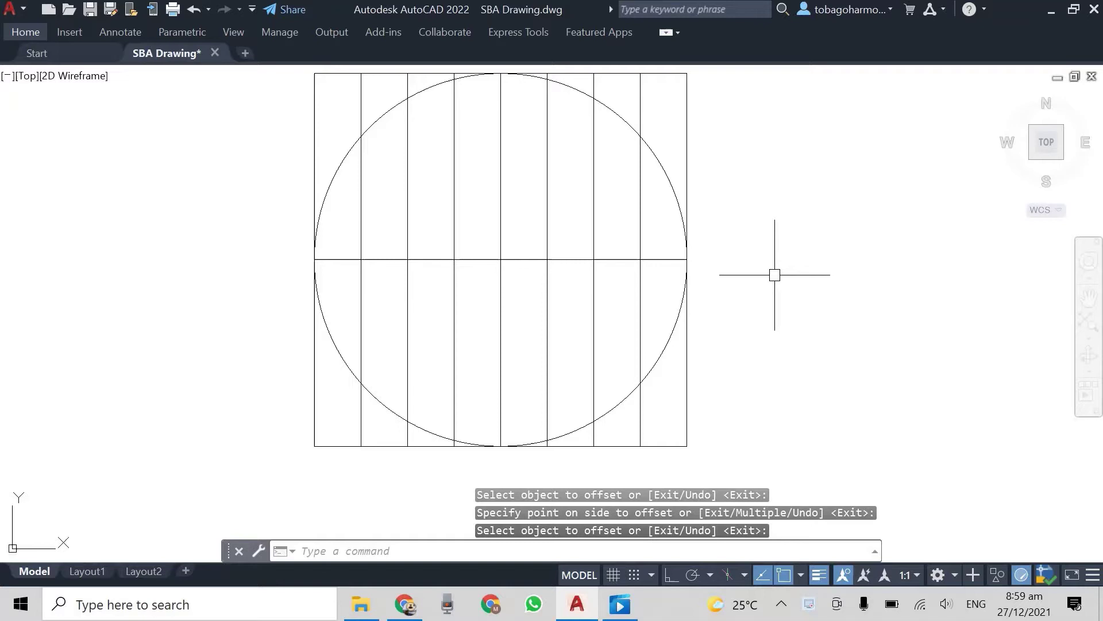
middle_click_drag(783, 302, 779, 324)
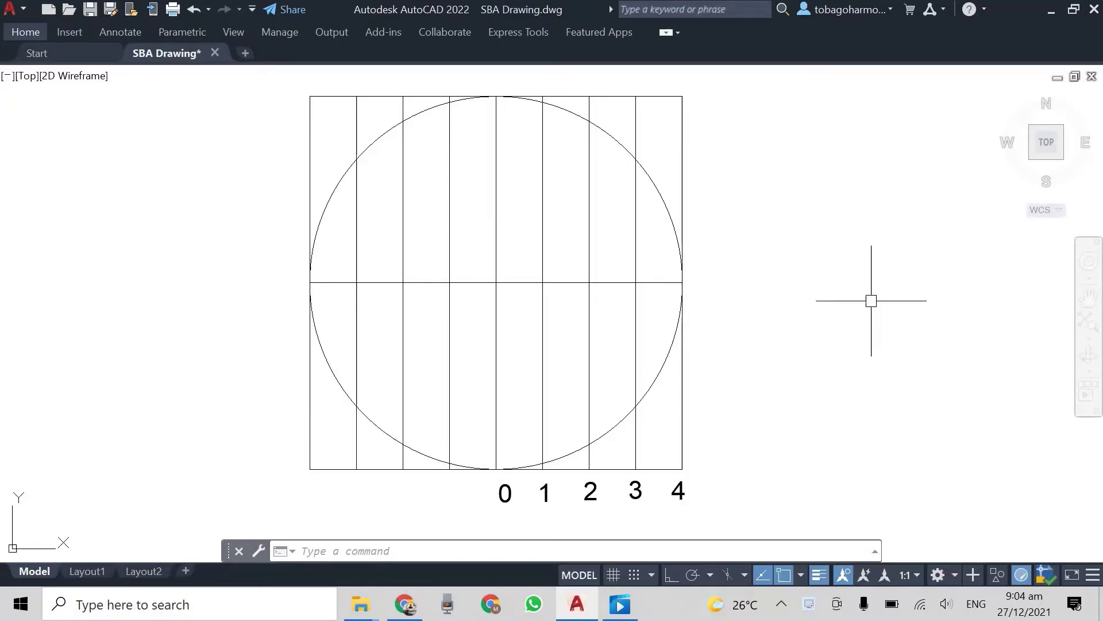
Turn on Ortho and draw a horizontal line from the circle/ordinate 3 intersection to the right edge
key("F8")
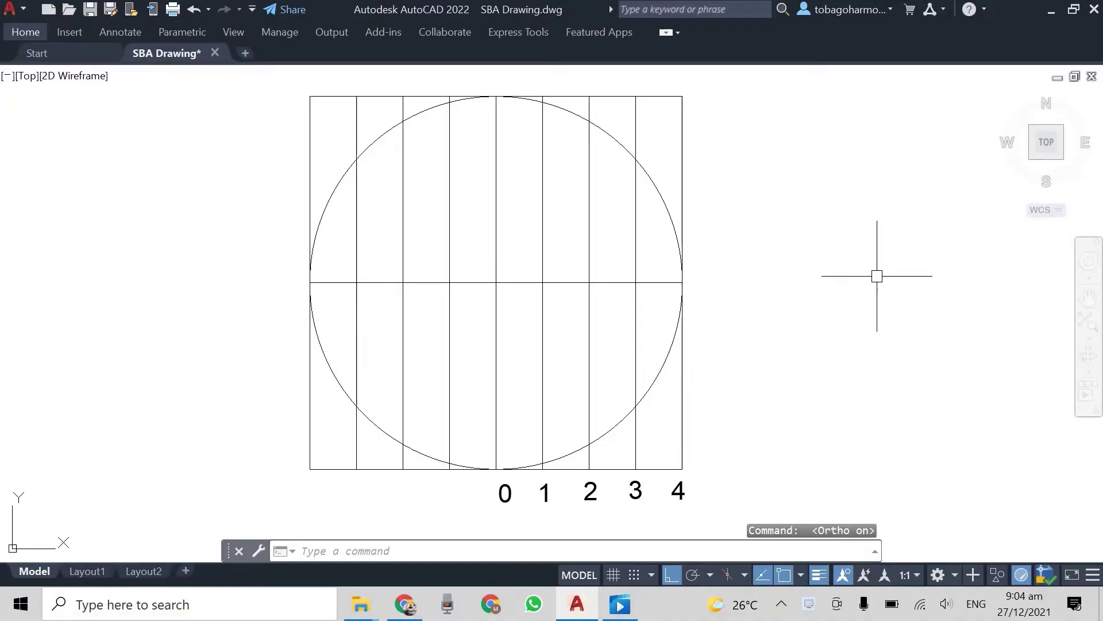
type("ne")
key("Return")
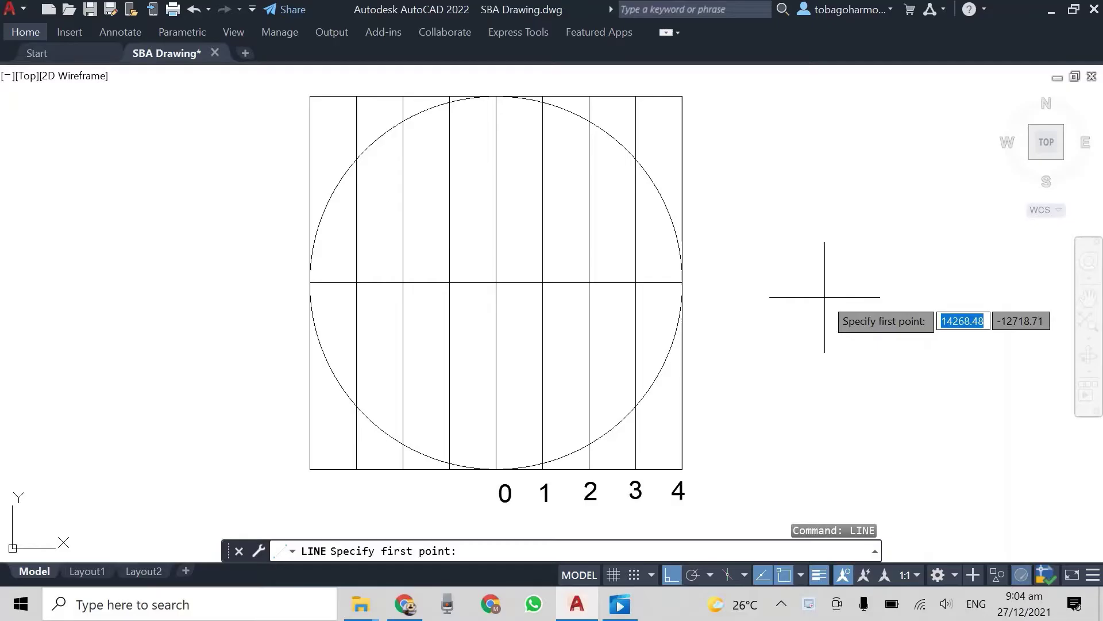
left_click(636, 404)
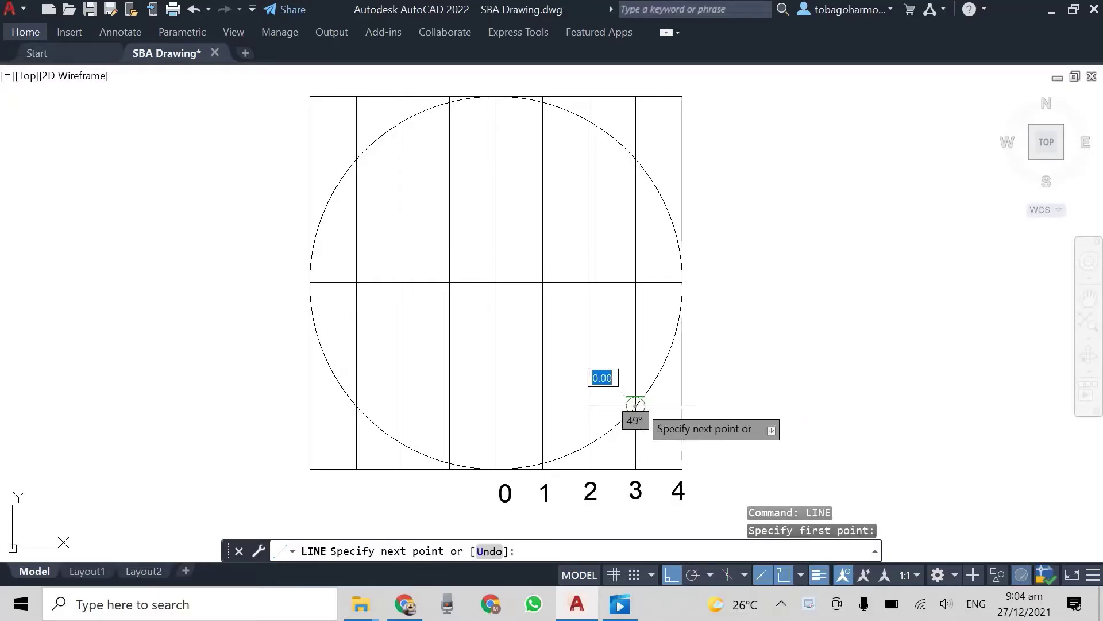
left_click(679, 405)
key("Return")
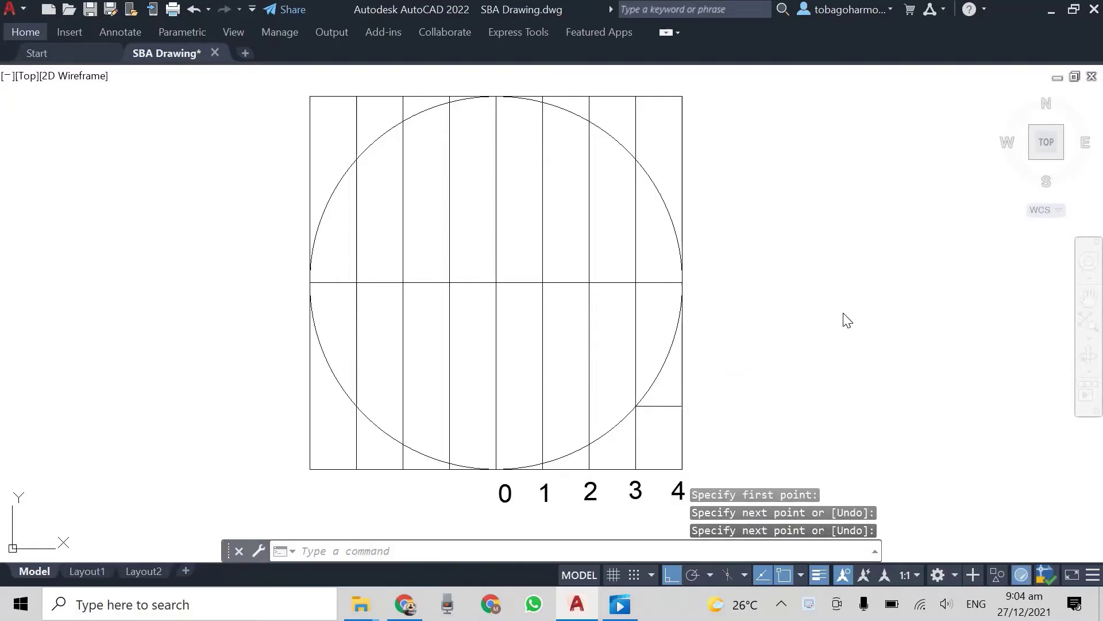
Draw horizontal lines from the circle's intersections with ordinates 2 and 1 to the right edge
right_click(827, 338)
left_click(851, 44)
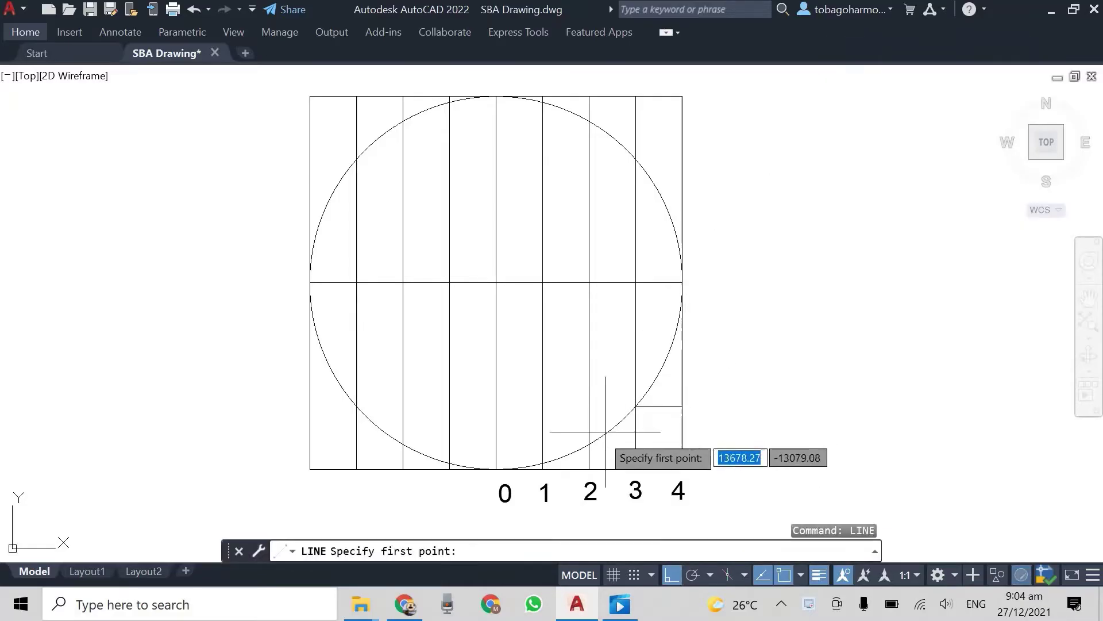
left_click(589, 444)
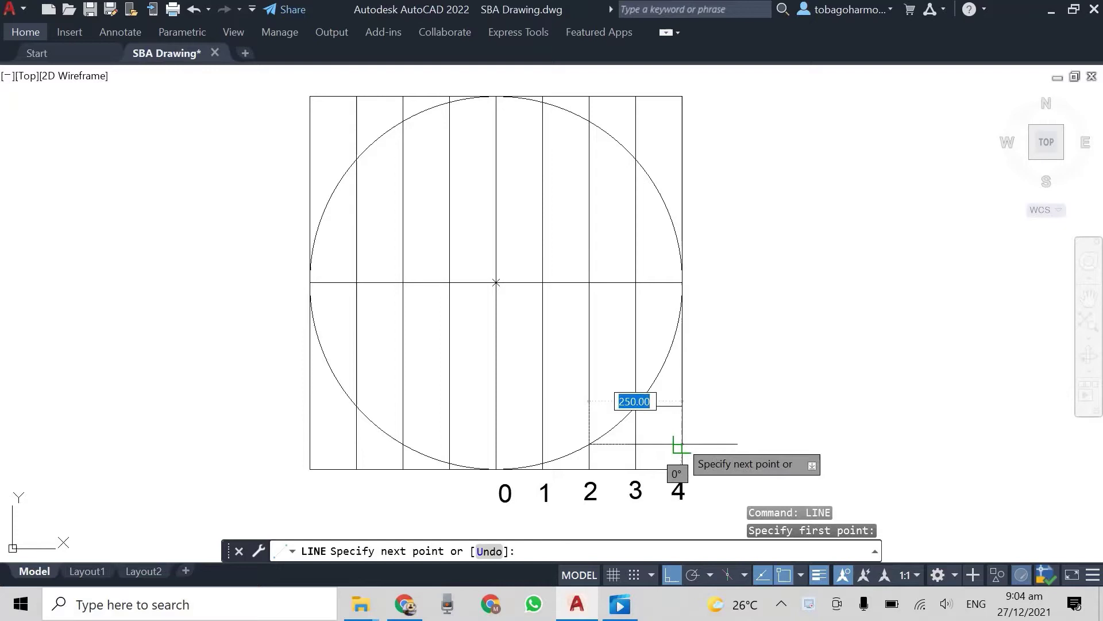
left_click(682, 444)
key("Return")
right_click(774, 366)
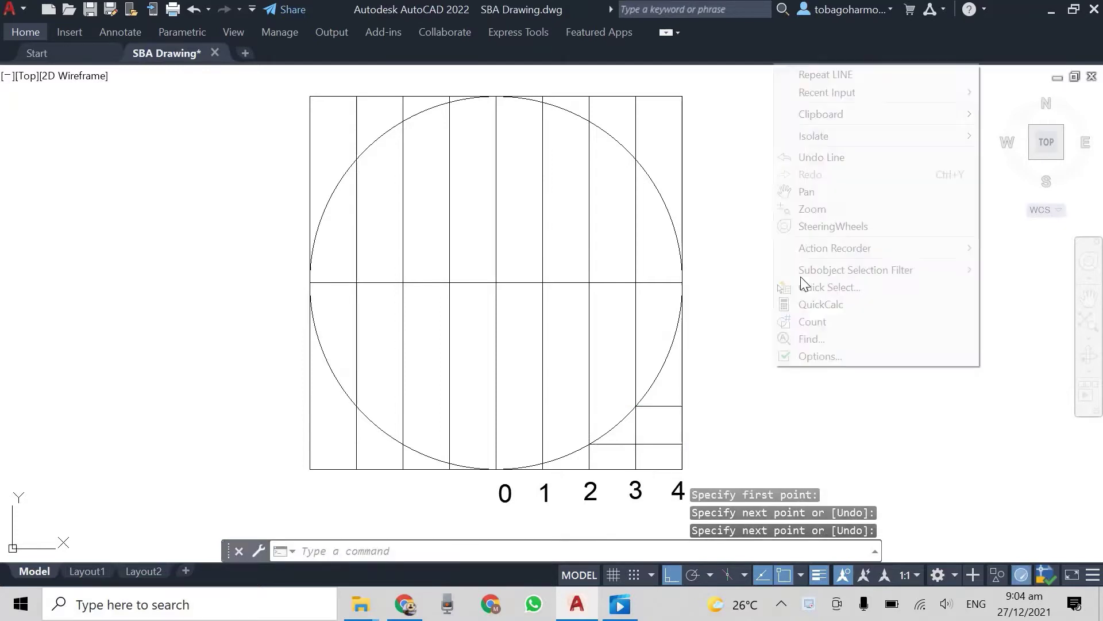
left_click(873, 73)
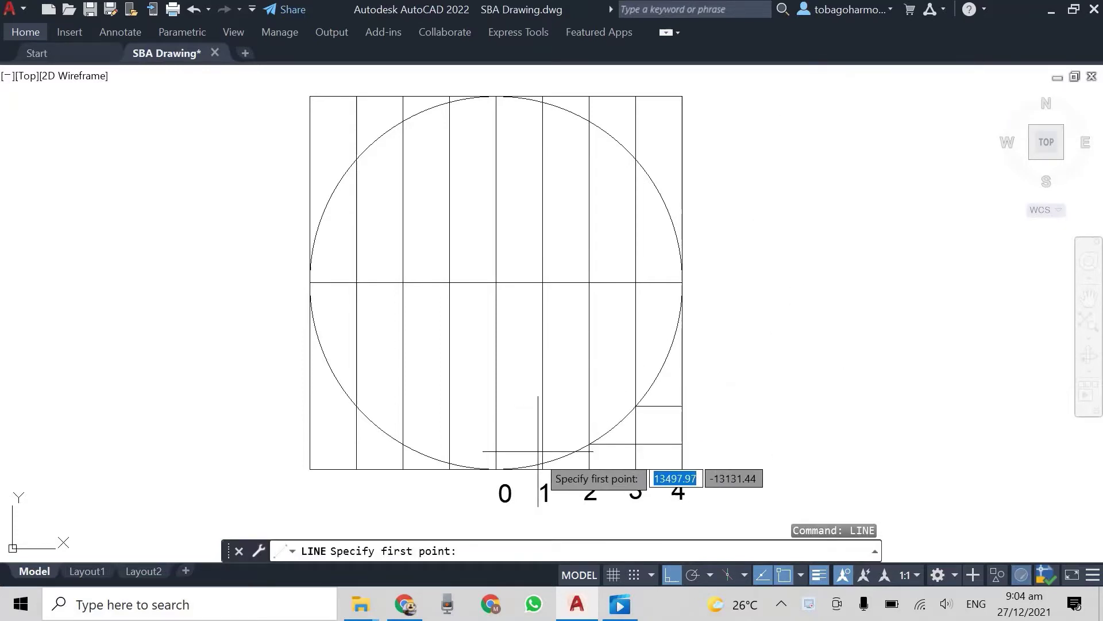
left_click(542, 462)
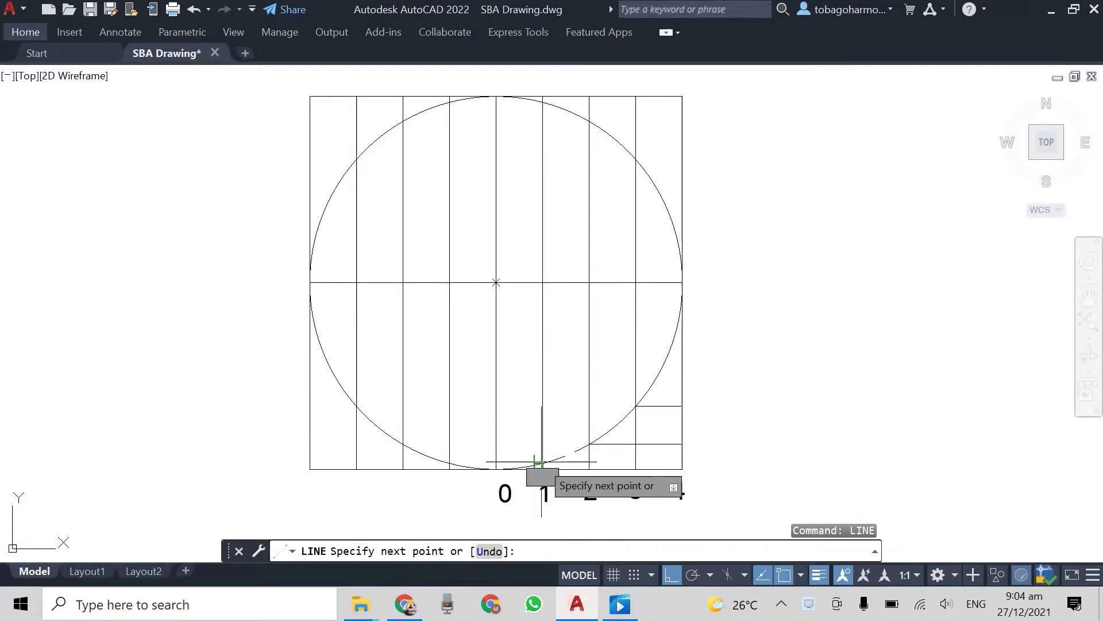
left_click(674, 460)
key("Return")
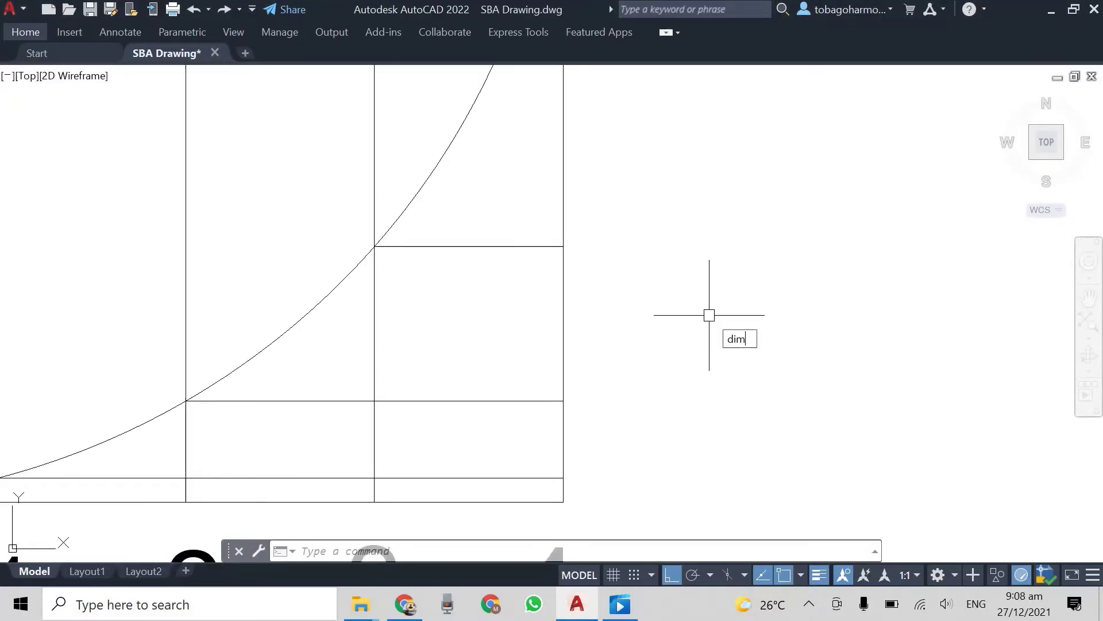
Add vertical dimensions of 15.88 and 51.11 up the square's right edge
key("Return")
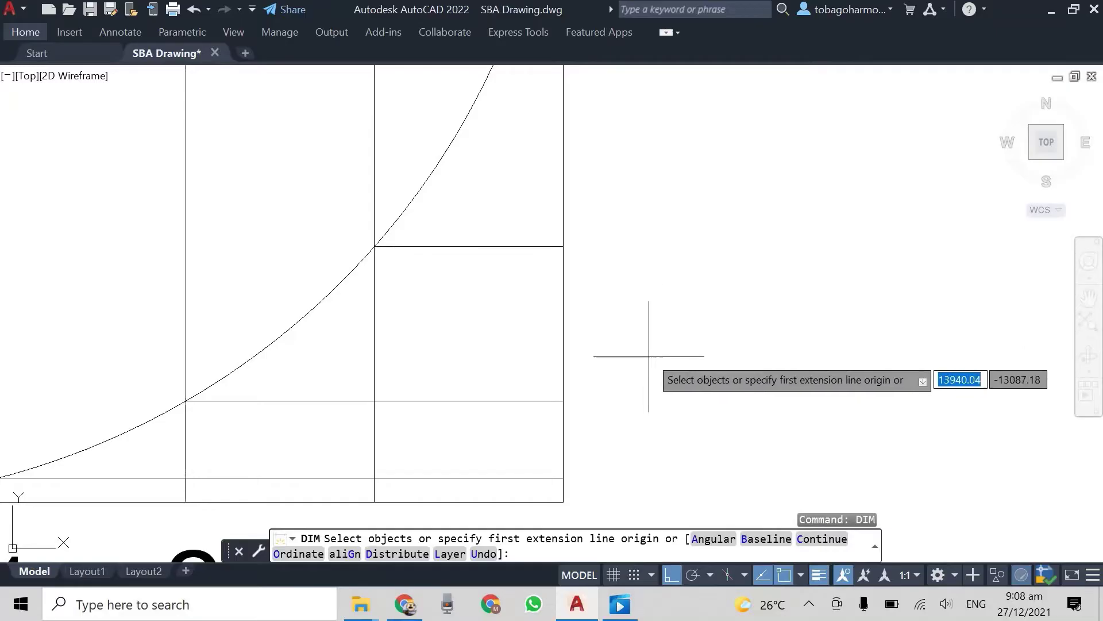
middle_click_drag(635, 353, 641, 226)
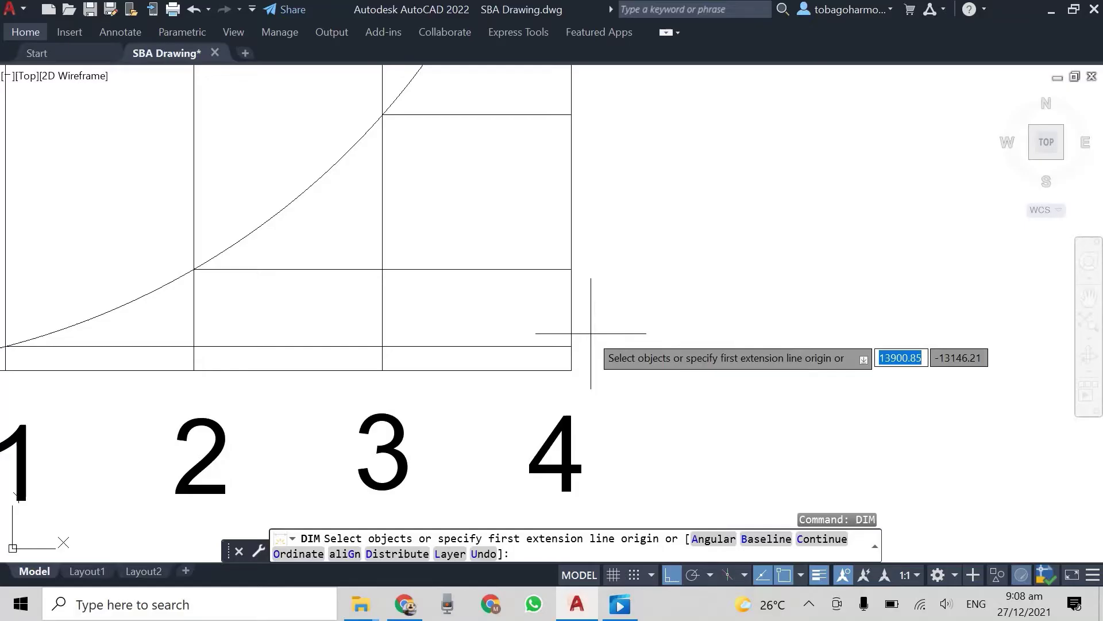
left_click(570, 369)
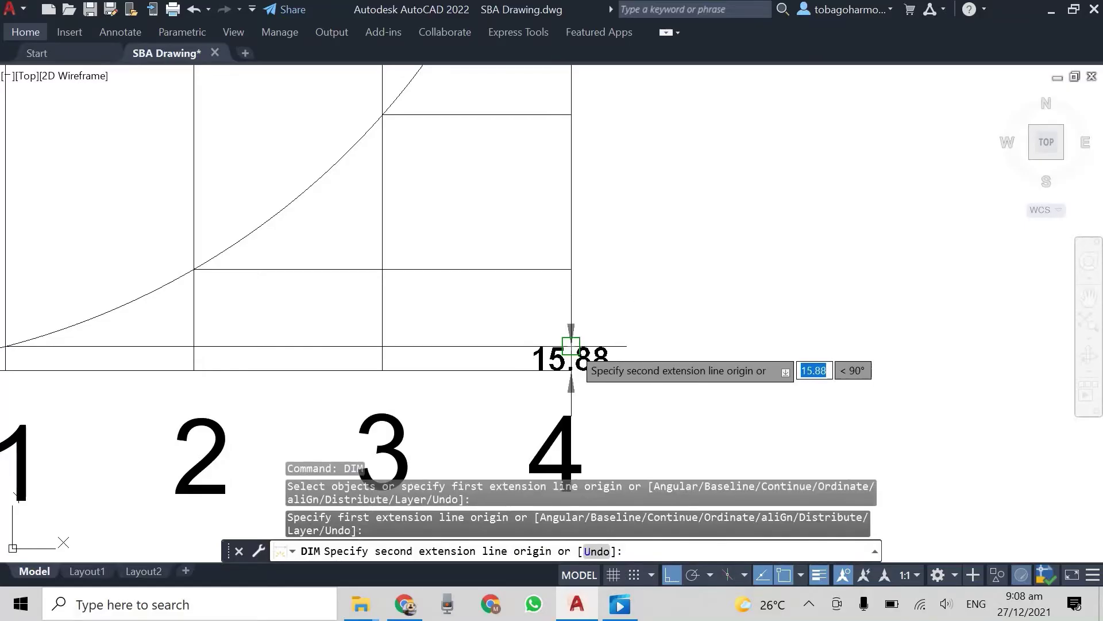
left_click(570, 346)
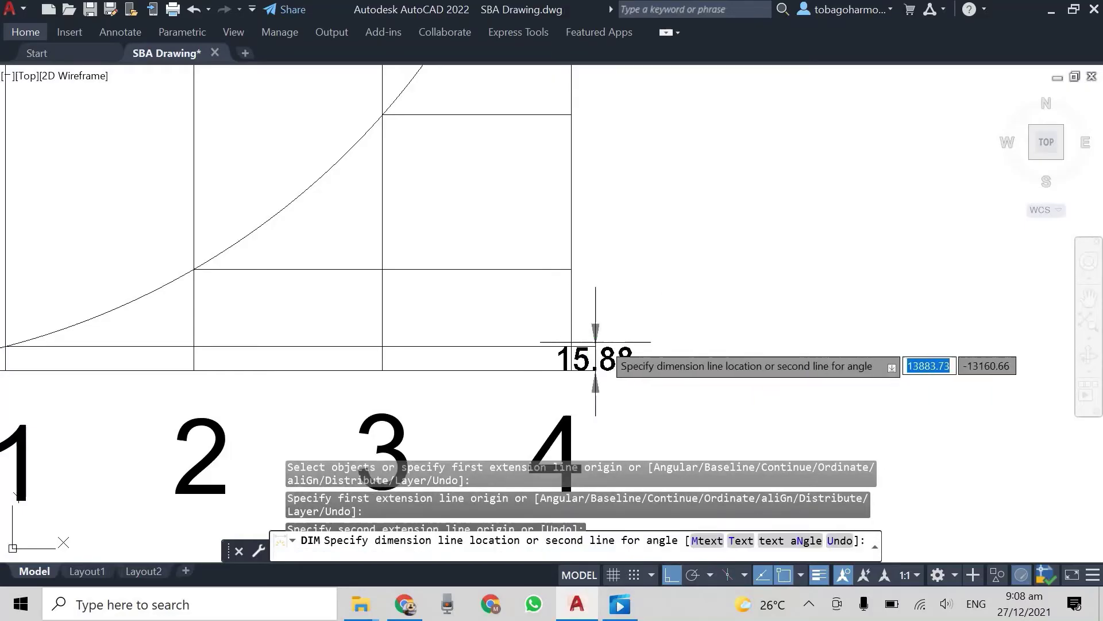
left_click(681, 358)
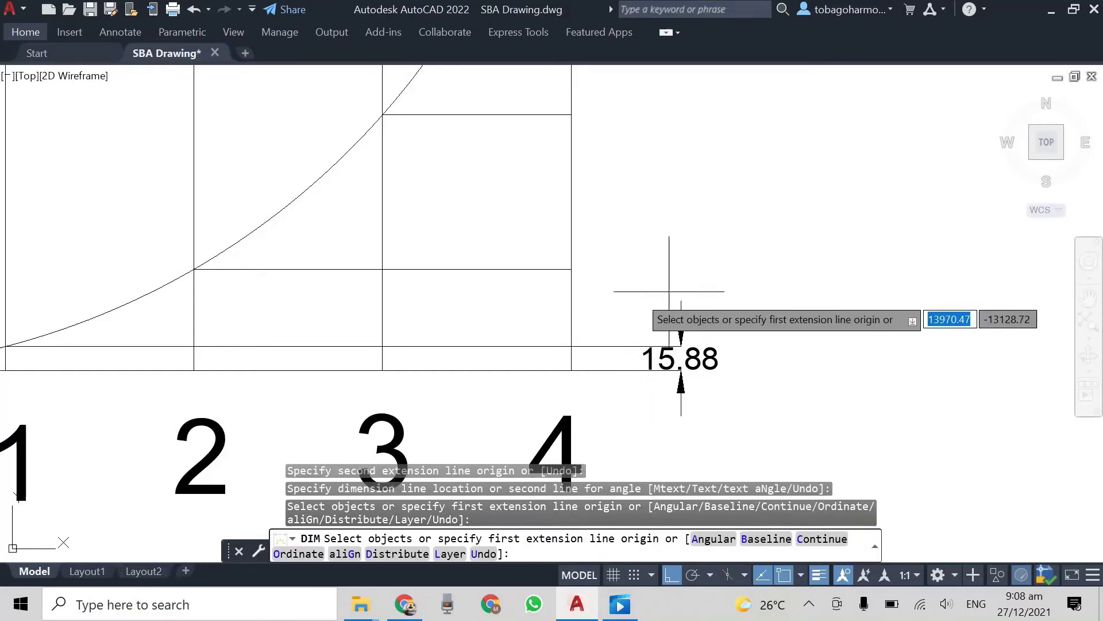
left_click(571, 346)
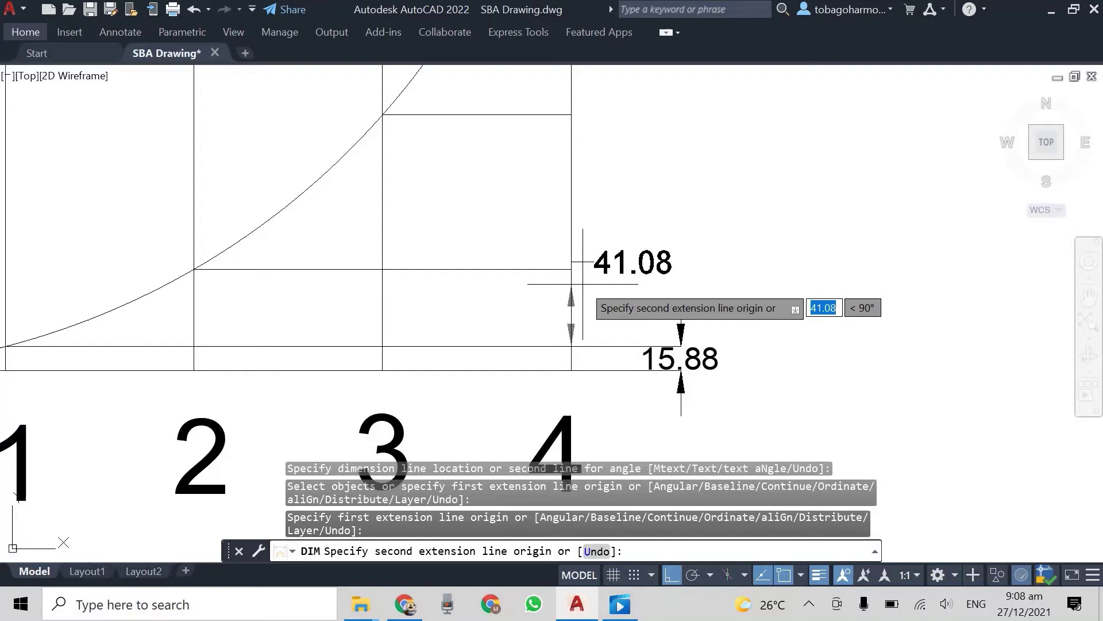
left_click(571, 269)
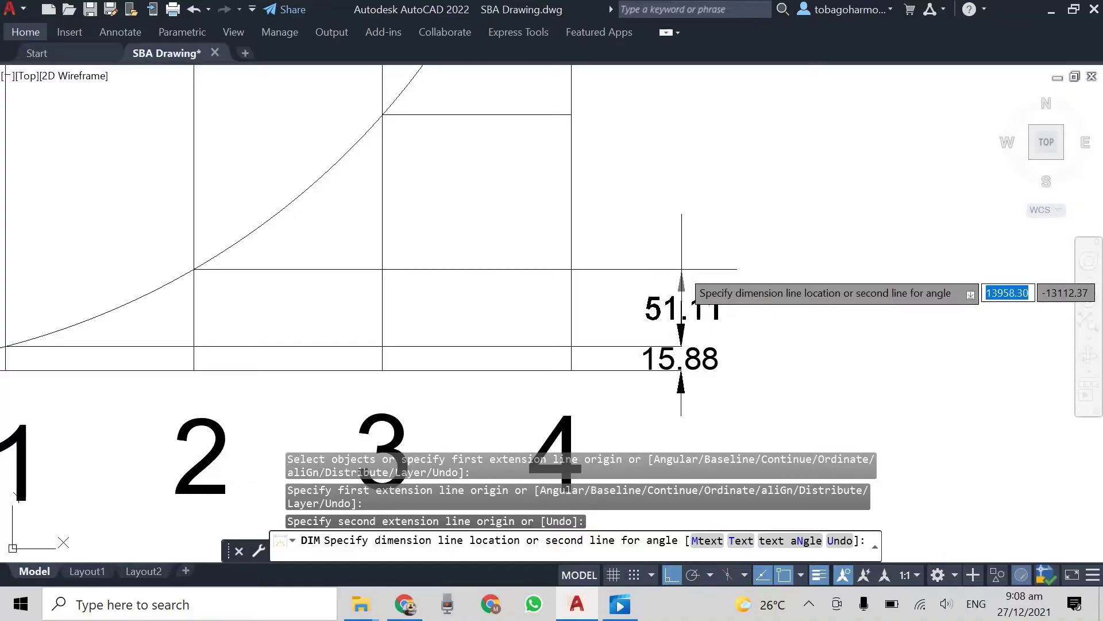
left_click(682, 269)
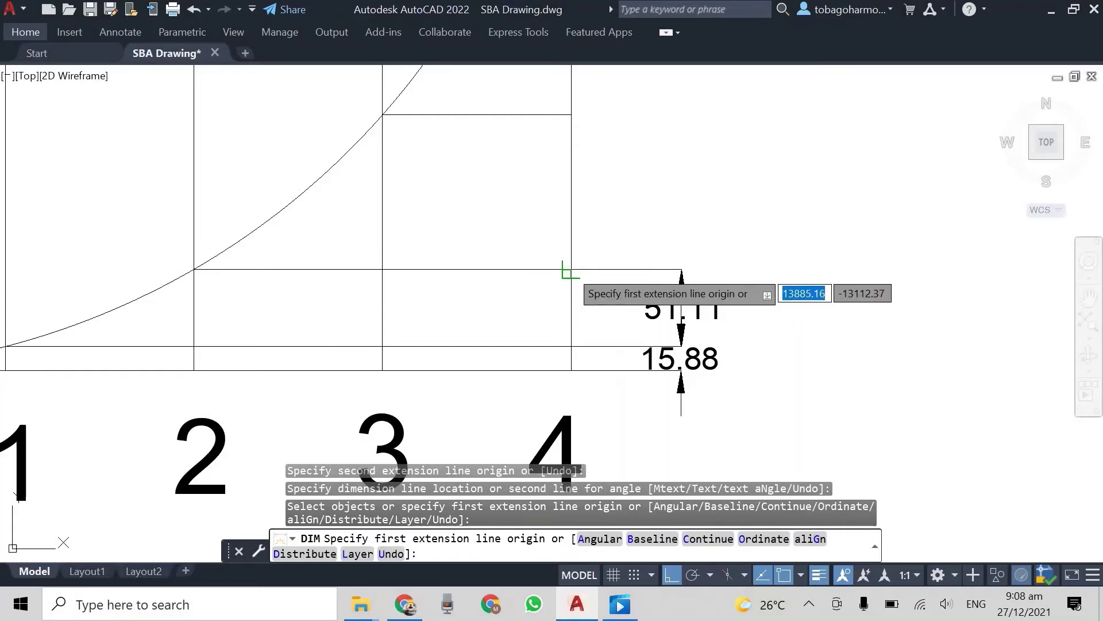
Add the stacked 102.44 and 330.72 vertical dimensions, up to the horizontal centre line
left_click(570, 269)
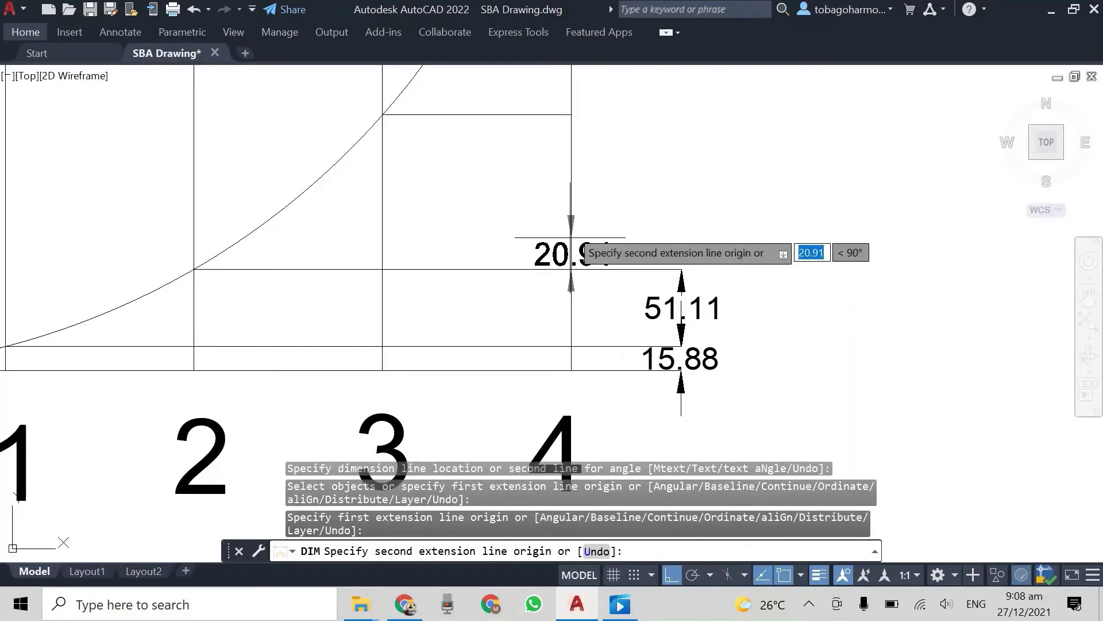
left_click(572, 114)
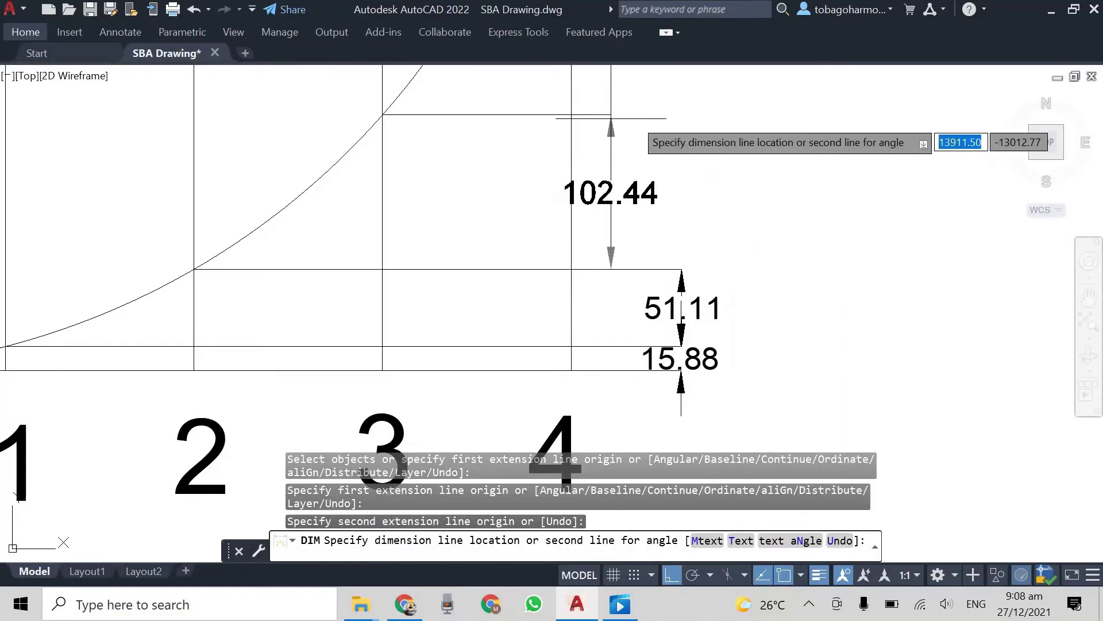
left_click(680, 122)
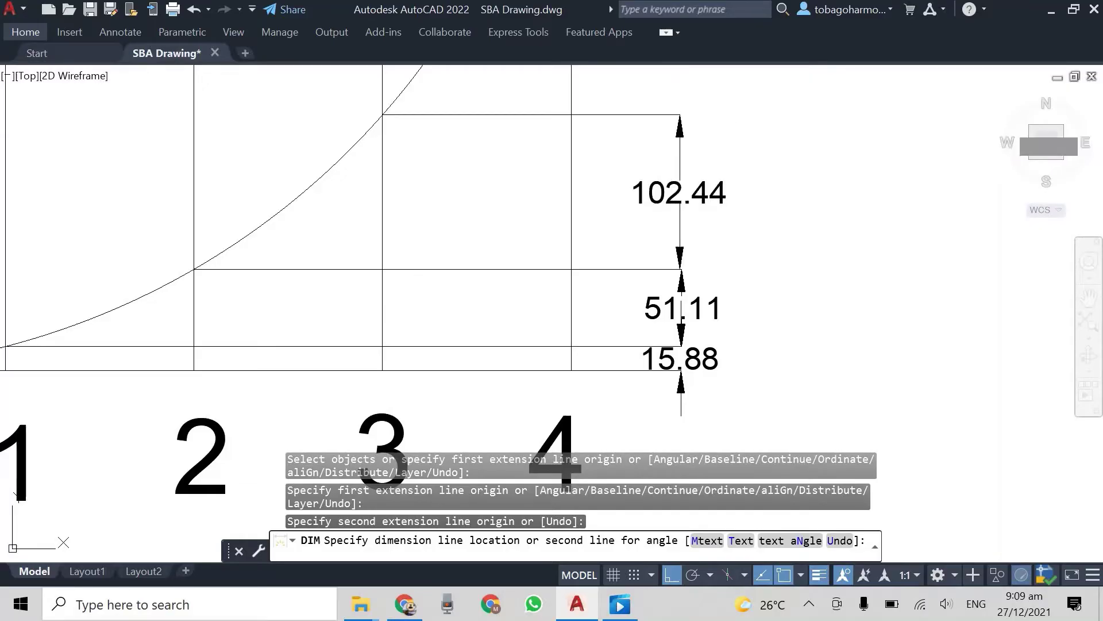
middle_click_drag(680, 122, 655, 349)
scroll(655, 349, "down", 3)
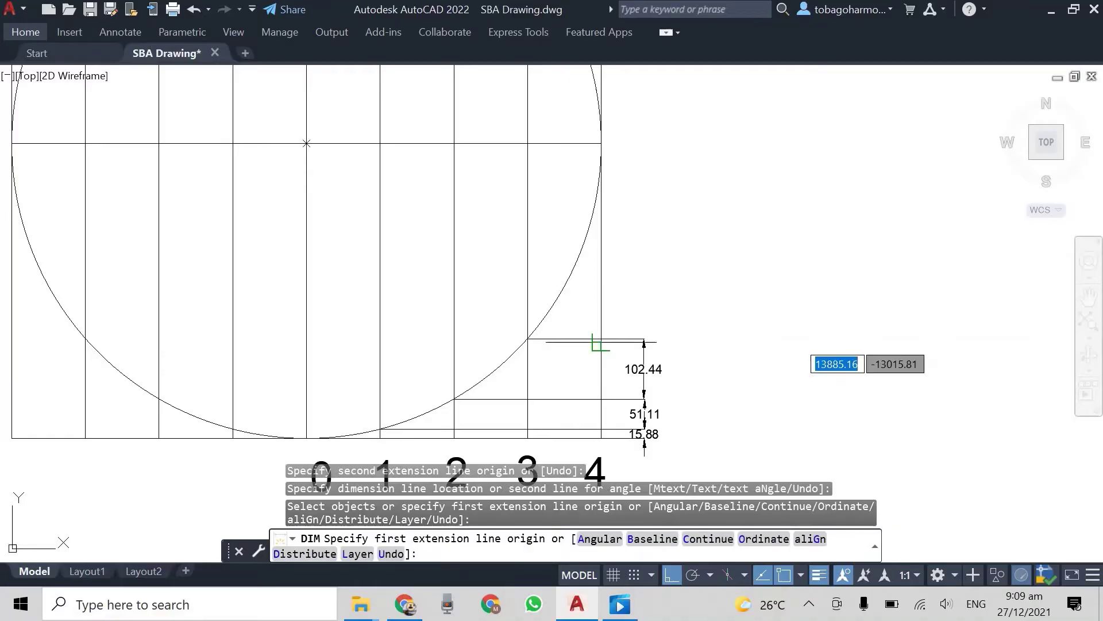
left_click(601, 339)
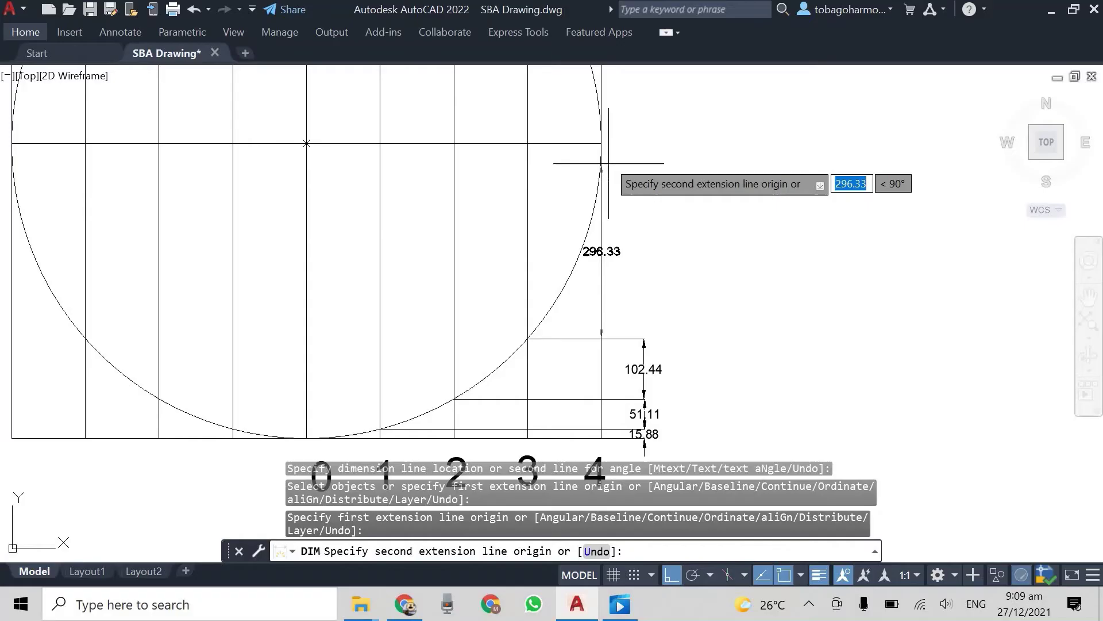
left_click(600, 143)
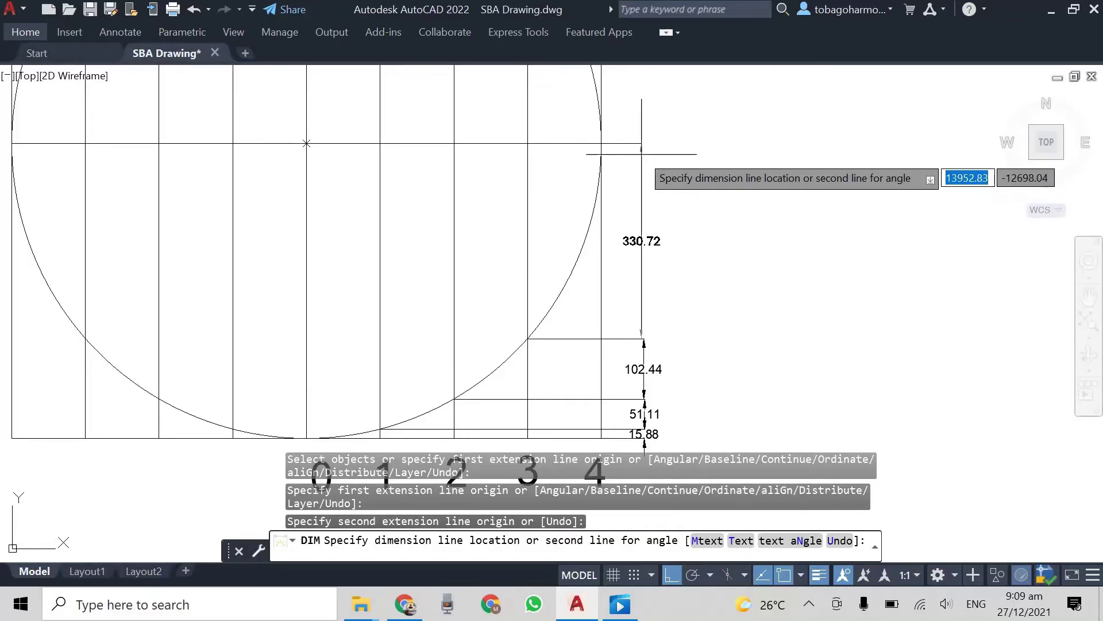
left_click(642, 154)
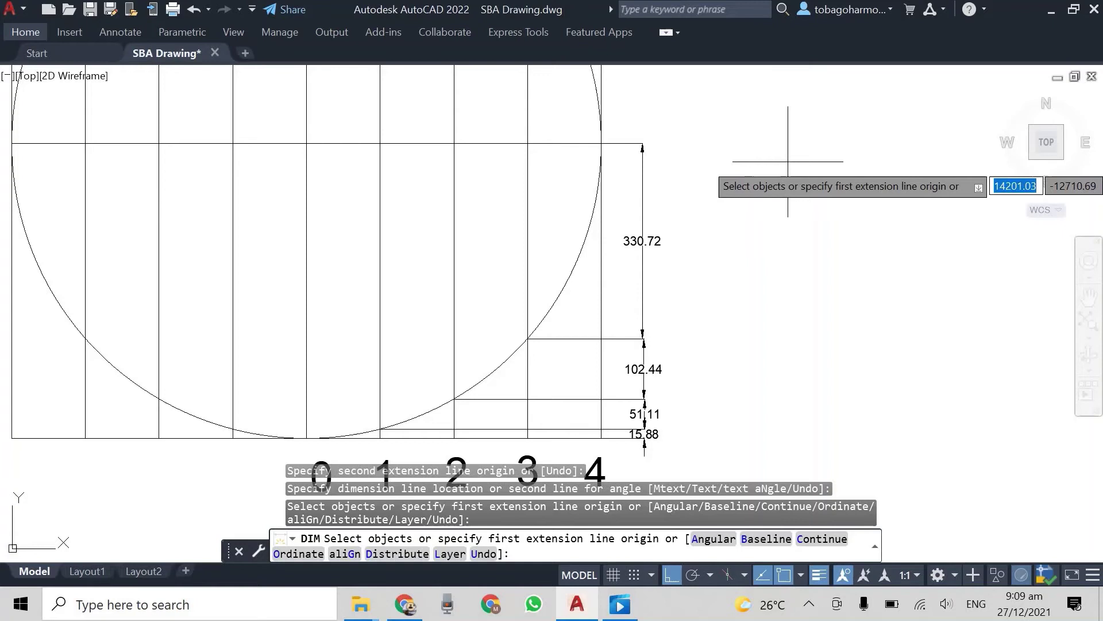
key("Escape")
Zoom out and pan until the magenta rhombus construction shows at left of the dimensioned grid
scroll(647, 399, "up", 2)
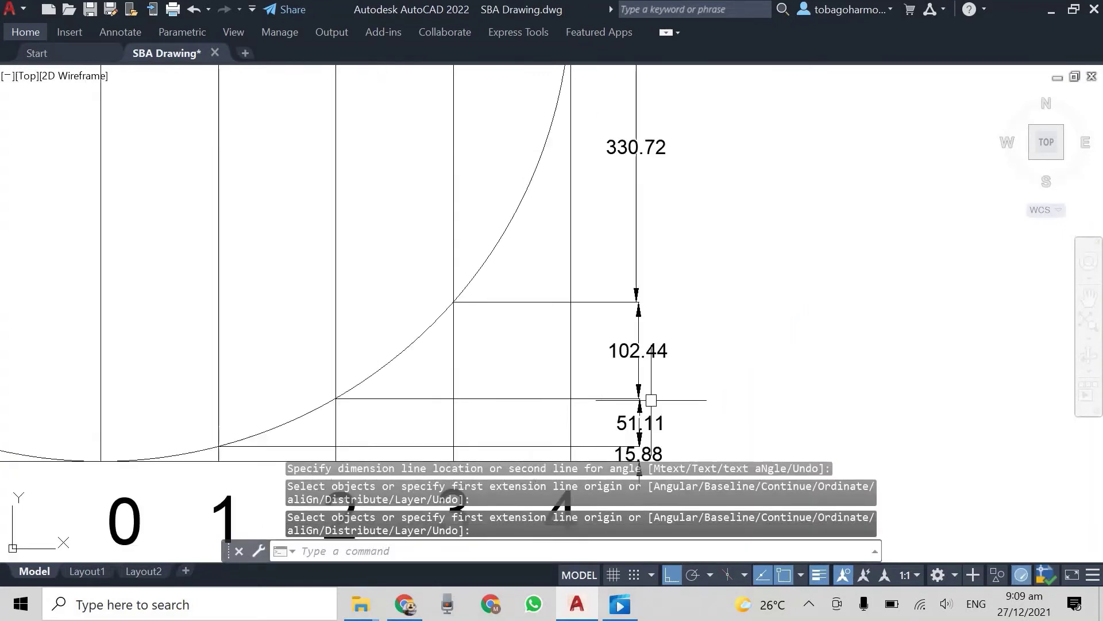
scroll(697, 381, "up", 1)
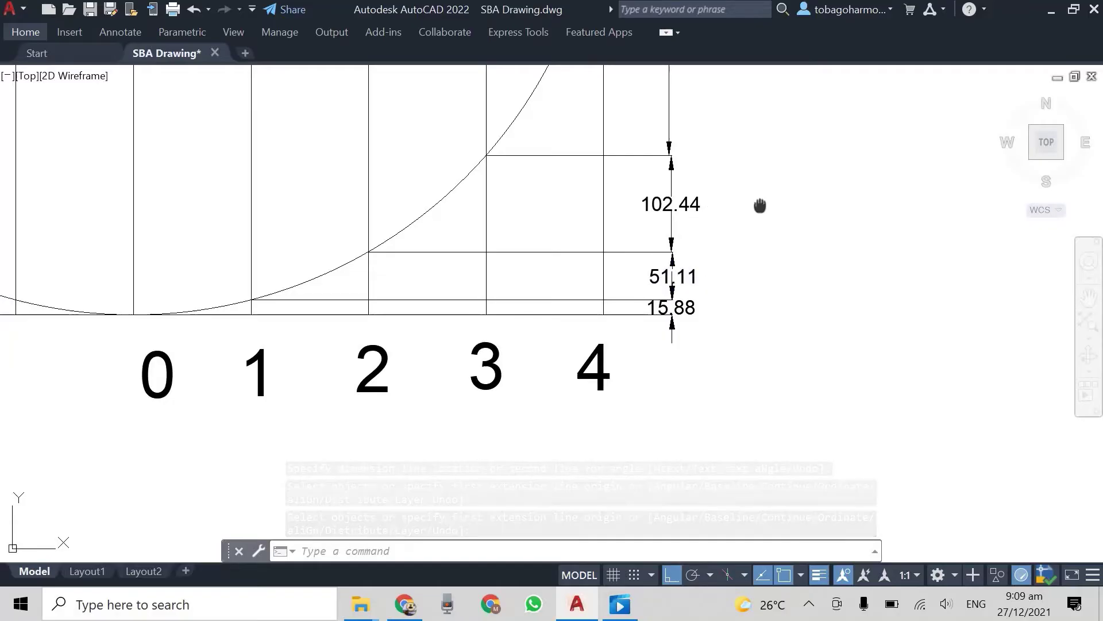
middle_click_drag(761, 209, 746, 316)
middle_click_drag(775, 237, 789, 235)
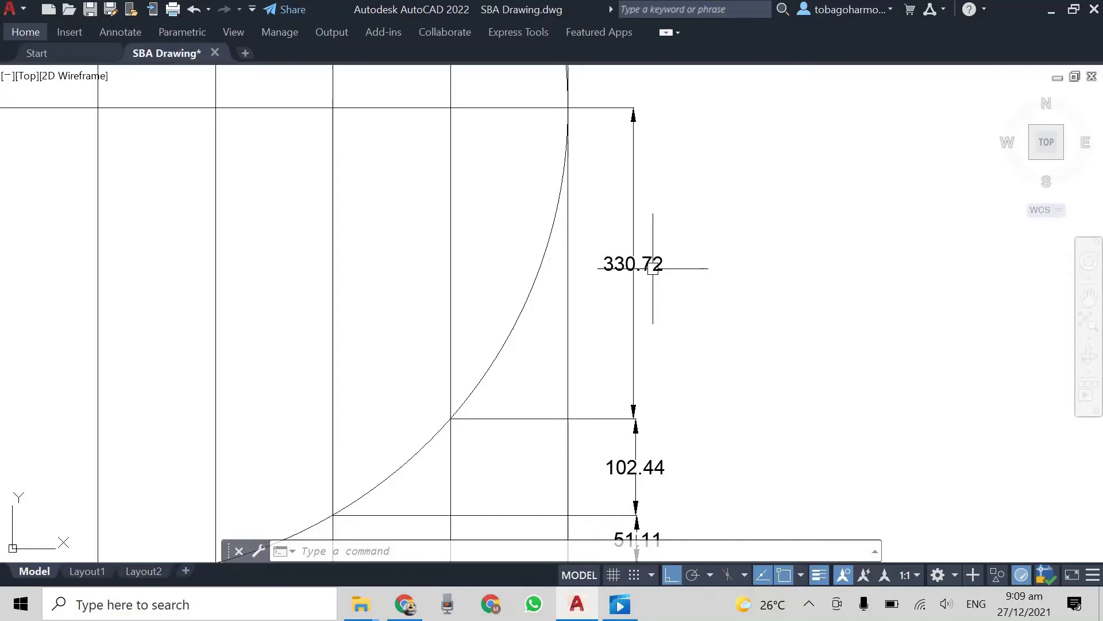
scroll(778, 175, "down", 4)
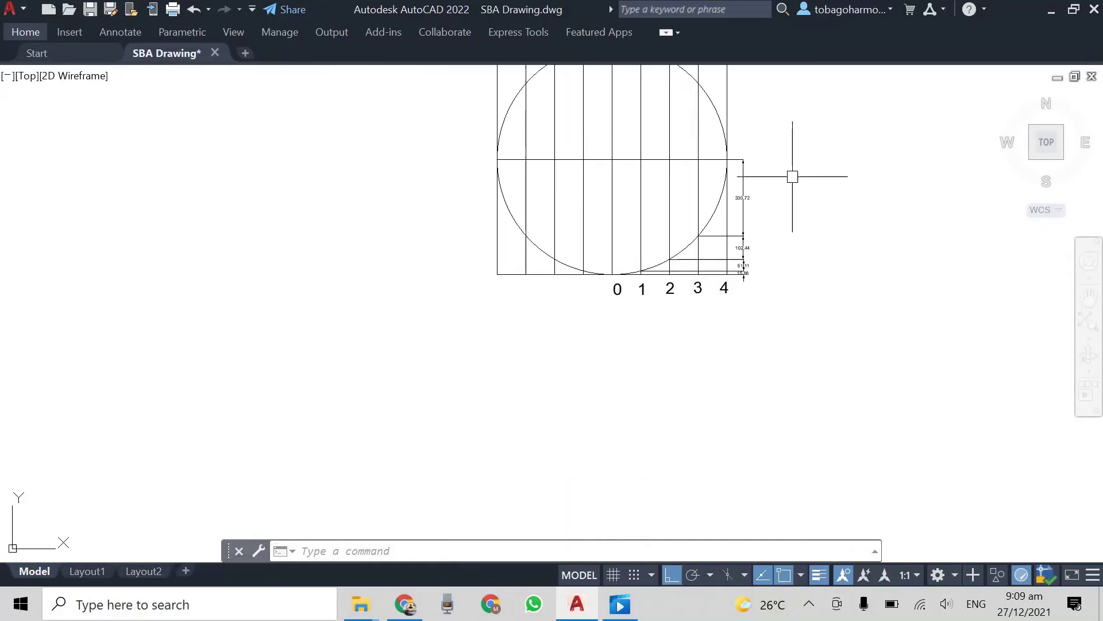
scroll(705, 364, "up", 4)
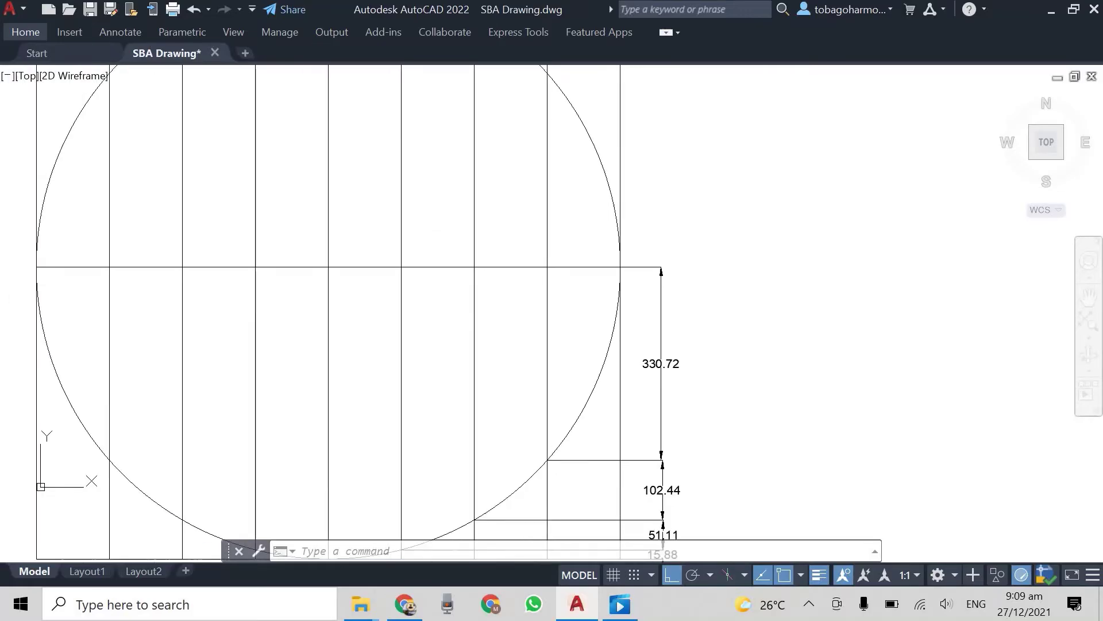
scroll(733, 303, "down", 2)
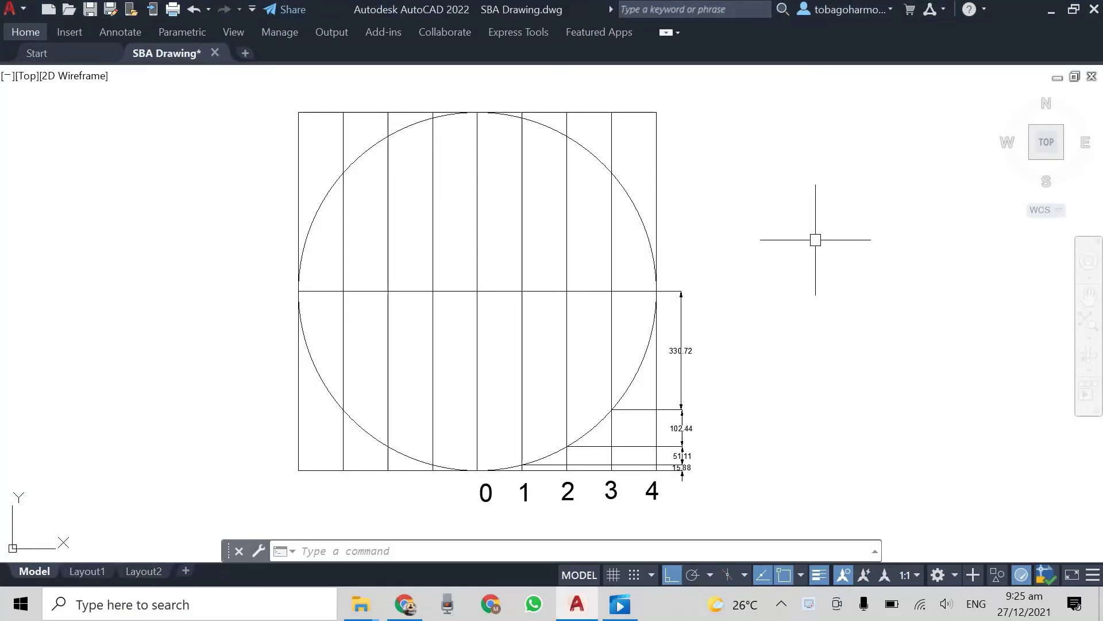
scroll(716, 366, "down", 2)
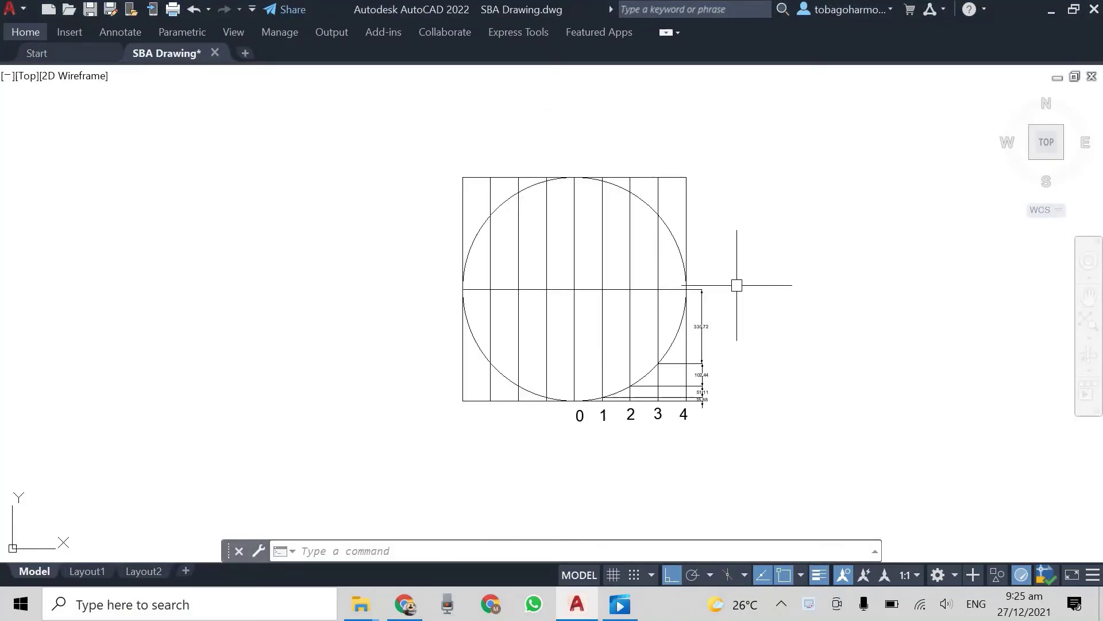
scroll(734, 286, "down", 2)
mouse_move(362, 276)
middle_mouse_down()
mouse_move(419, 296)
mouse_move(413, 273)
middle_mouse_up()
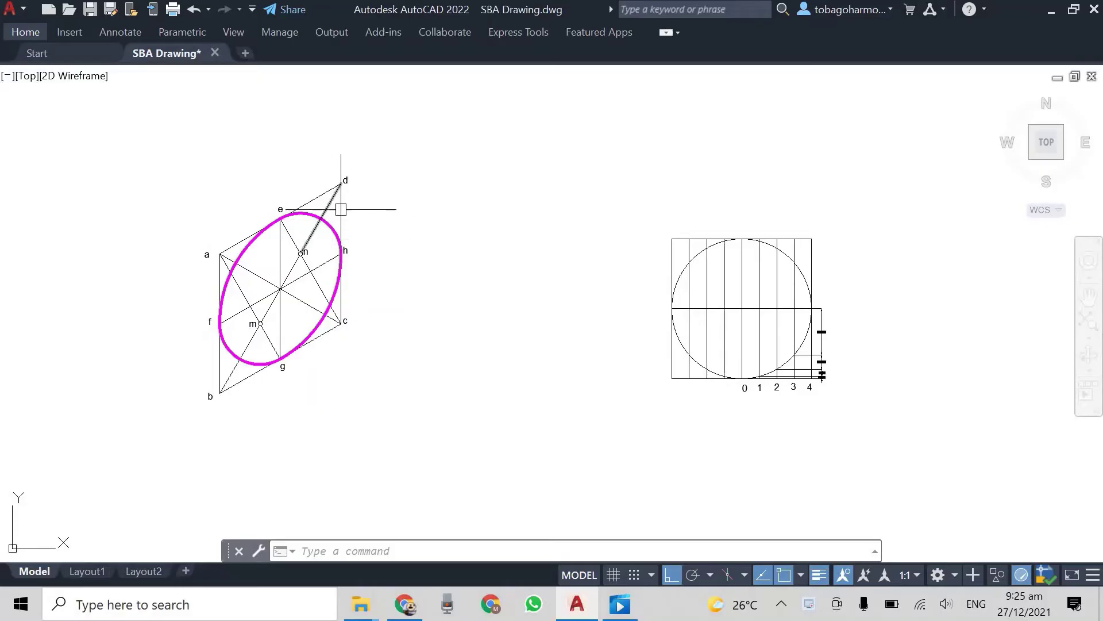
Copy the rhombus outline from corner c to a spot right of the circle
left_click(341, 218)
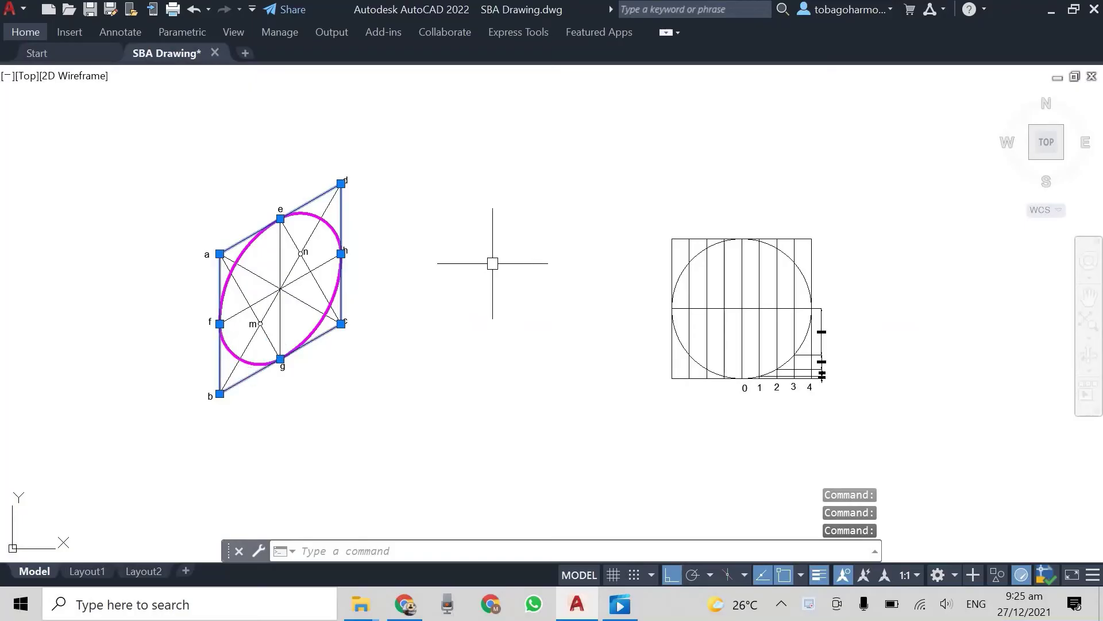
right_click(493, 263)
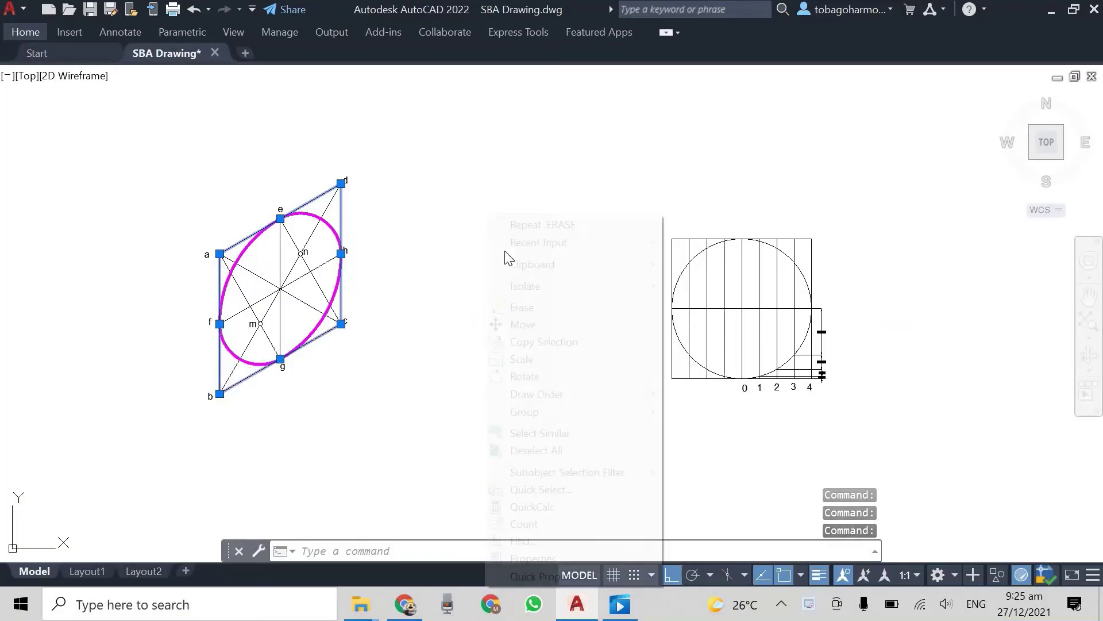
left_click(530, 343)
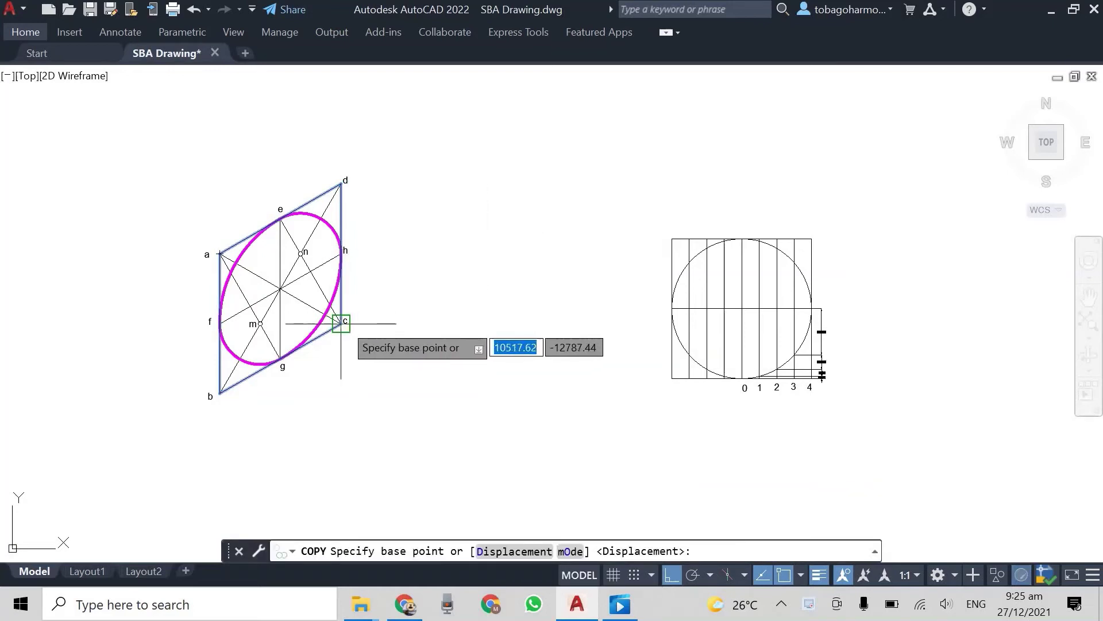
left_click(341, 324)
middle_click_drag(1008, 336, 754, 342)
left_click(822, 322)
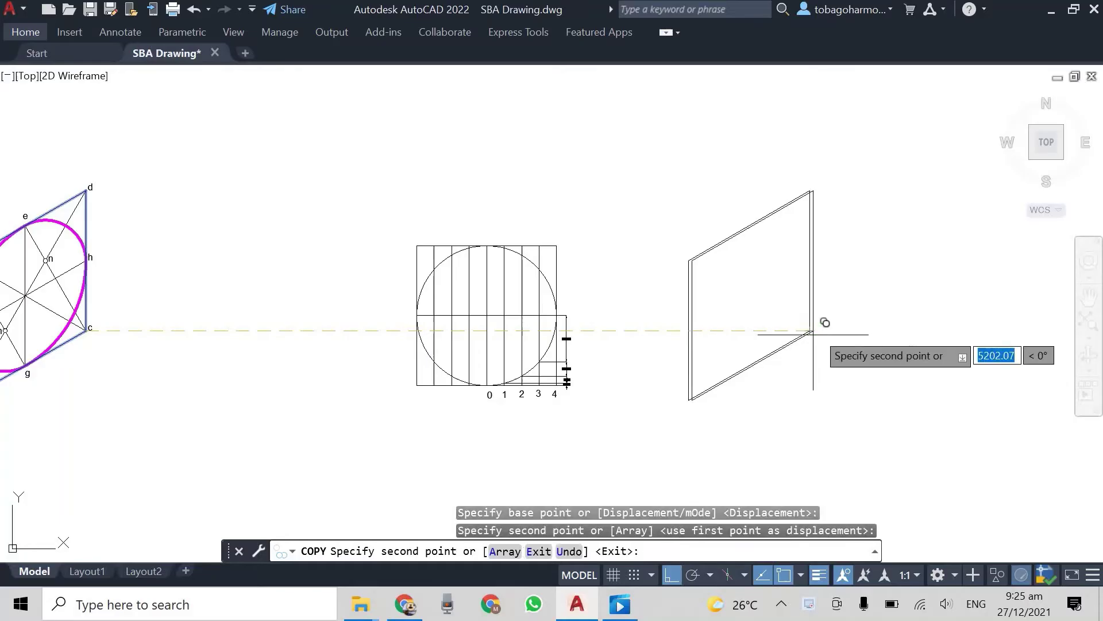
key("Return")
mouse_move(903, 287)
middle_mouse_down()
mouse_move(856, 279)
mouse_move(884, 296)
middle_mouse_up()
scroll(835, 282, "up", 2)
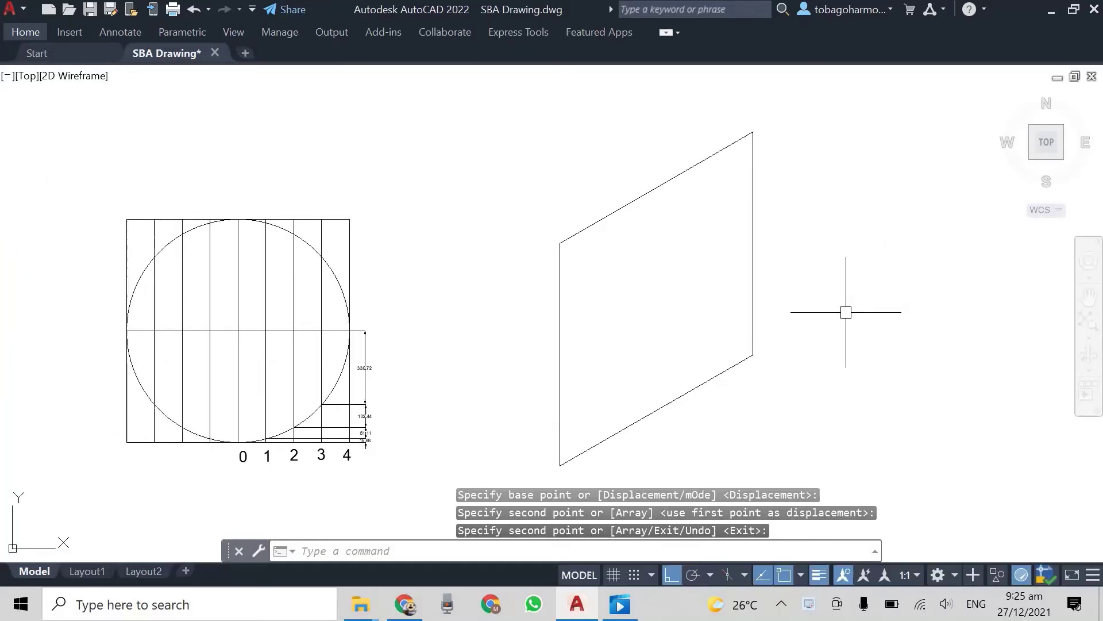
Check that the copy's lower and right edges both measure 1000.00 in Quick Properties
left_click(719, 377)
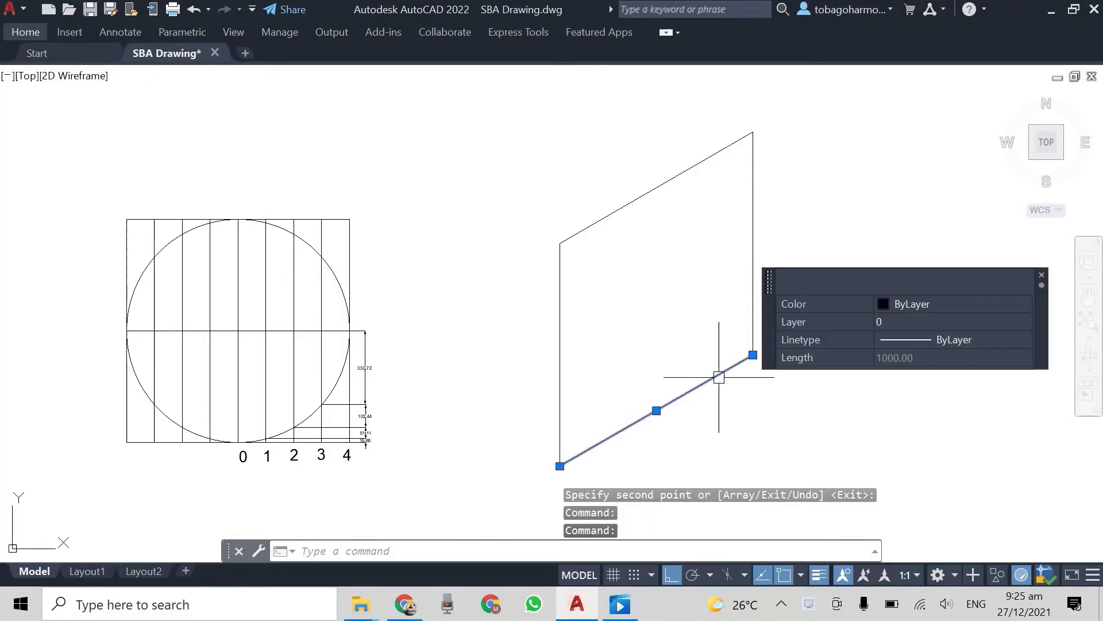
left_click(1041, 276)
key("Escape")
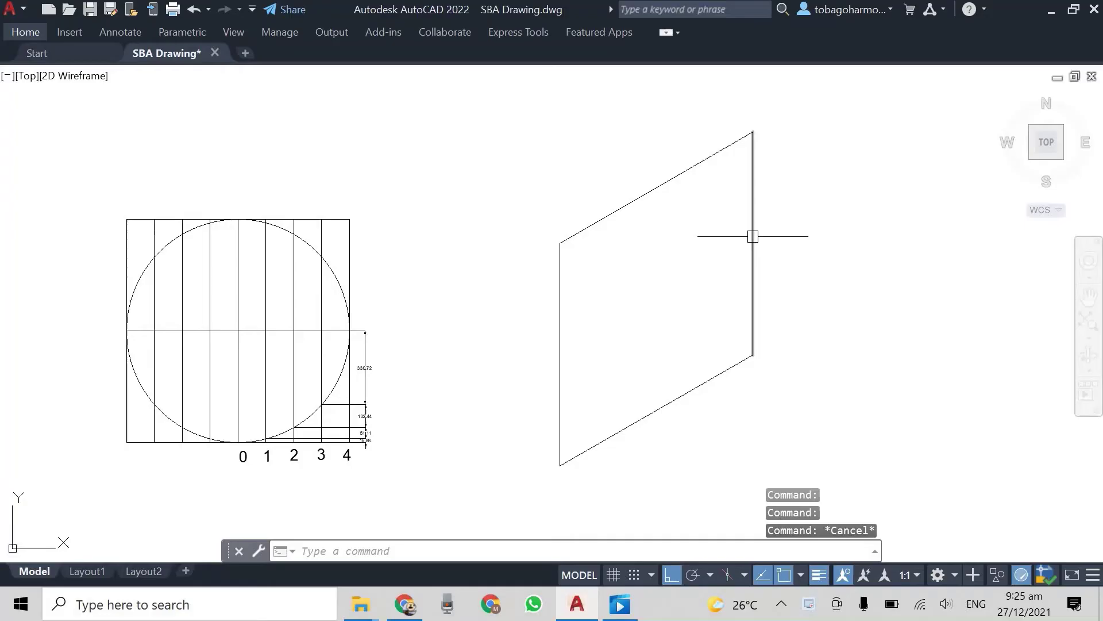
left_click(753, 236)
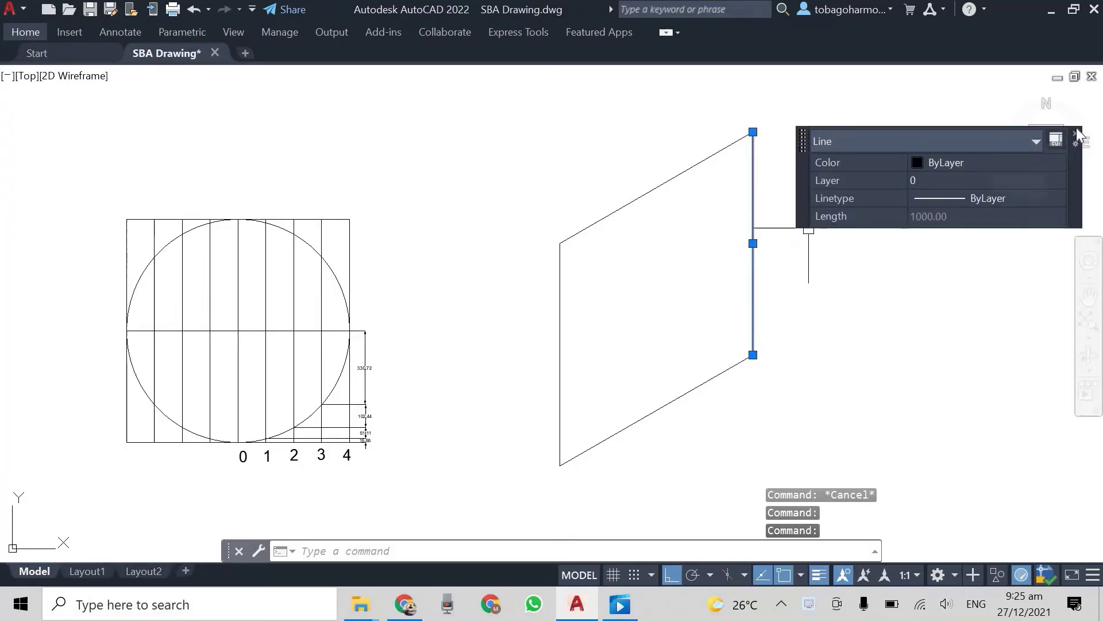
left_click(1076, 135)
key("Escape")
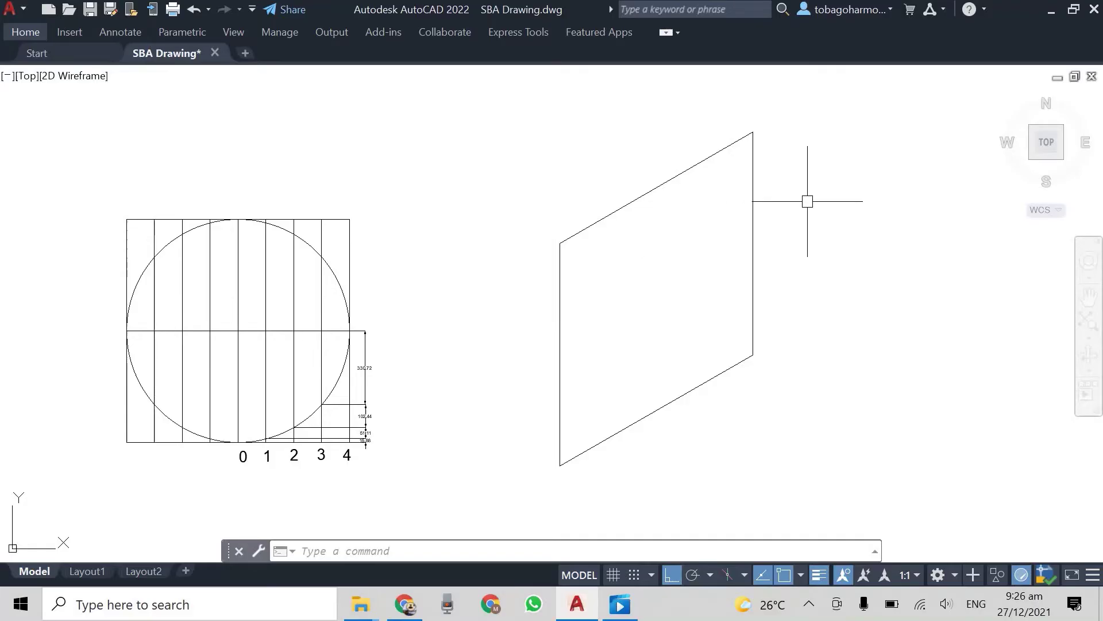
key("Return")
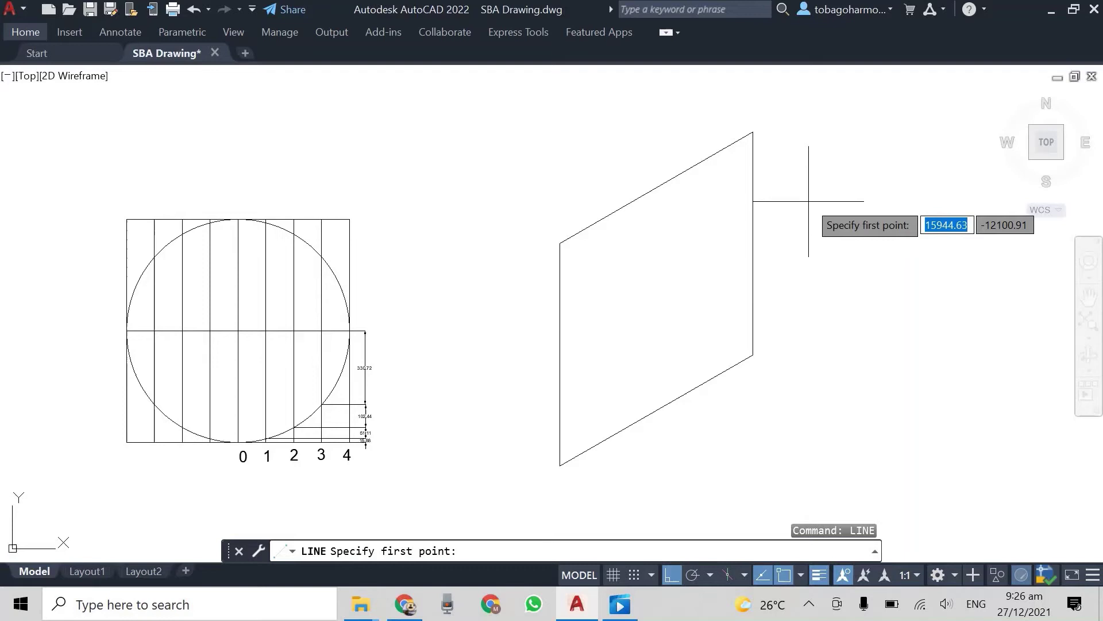
Draw a line from the copied rhombus's top-edge midpoint to its bottom-edge midpoint
left_click(656, 188)
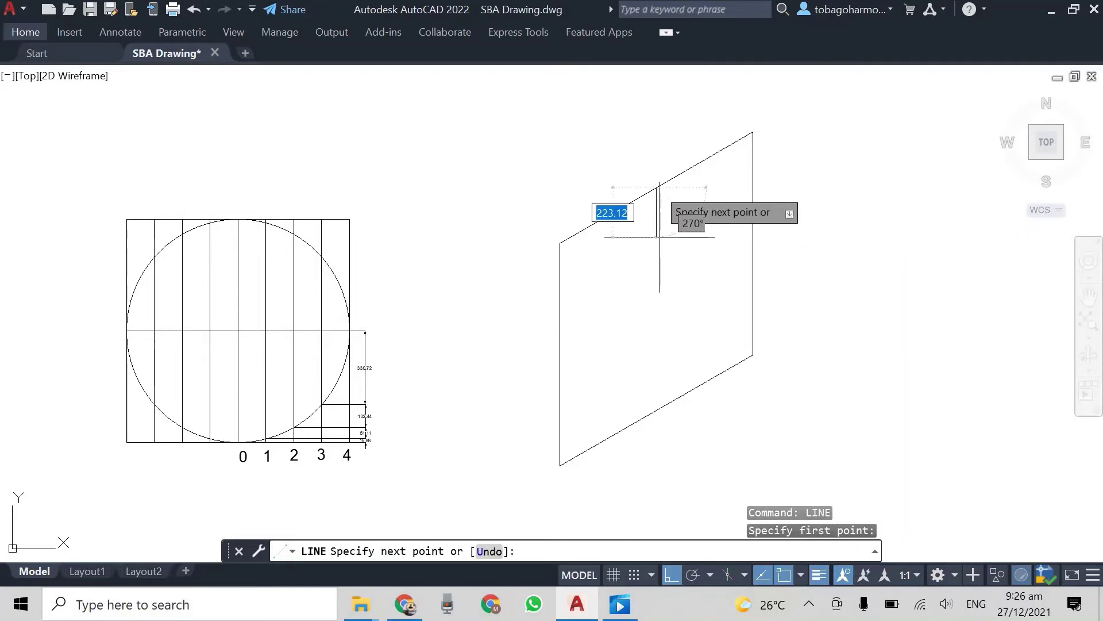
left_click(657, 409)
key("Return")
Draw the left-to-right midpoint line across the rhombus, then select the circle's horizontal centre line
right_click(868, 208)
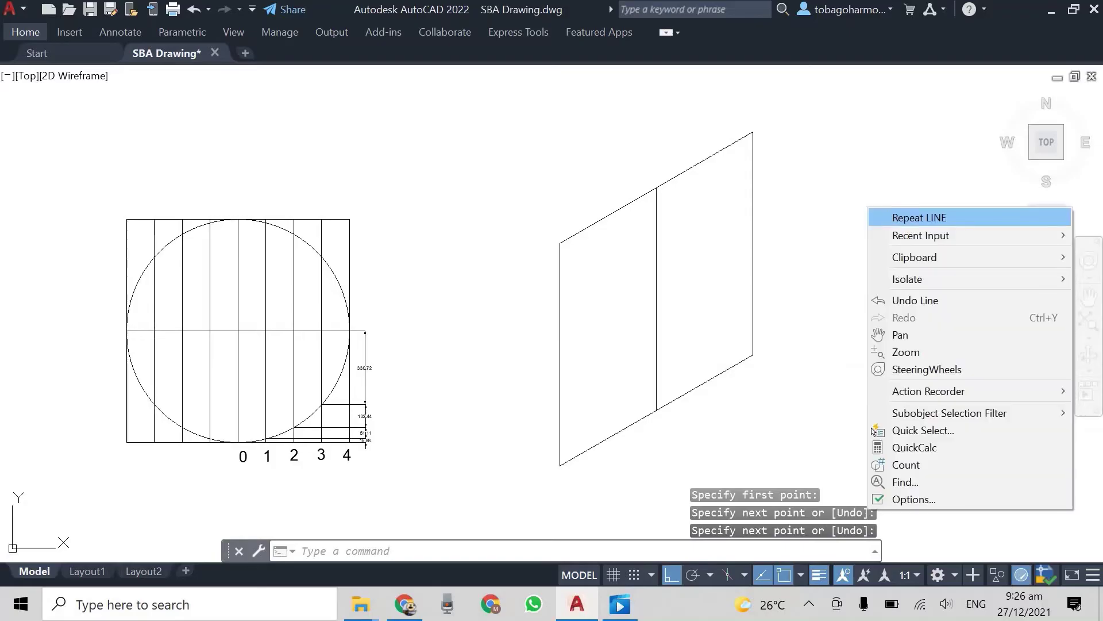
left_click(911, 216)
left_click(560, 355)
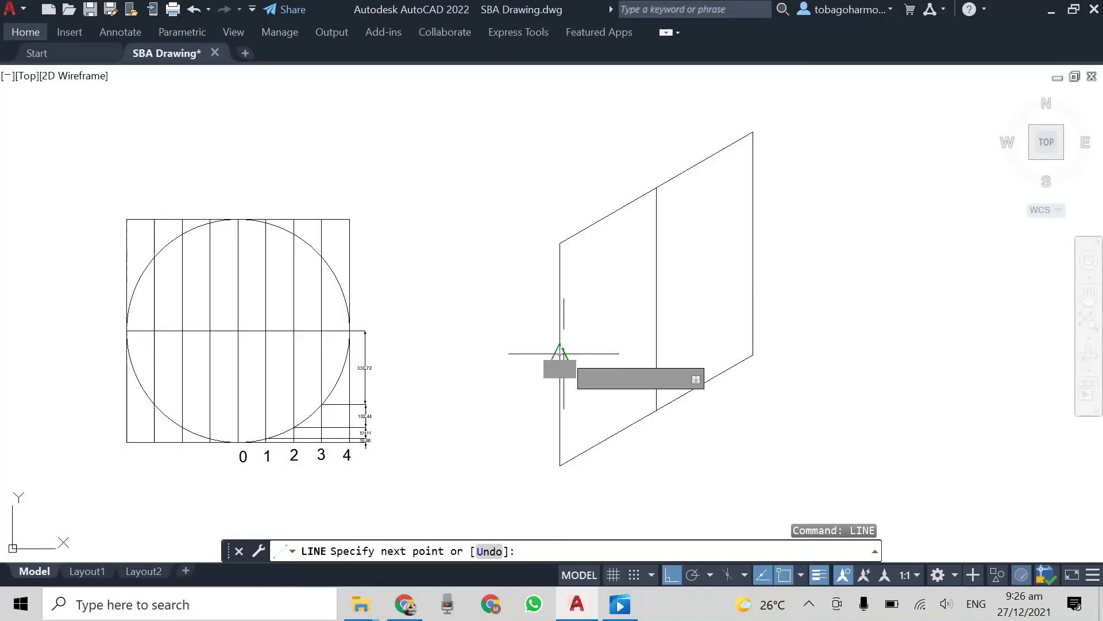
left_click(753, 246)
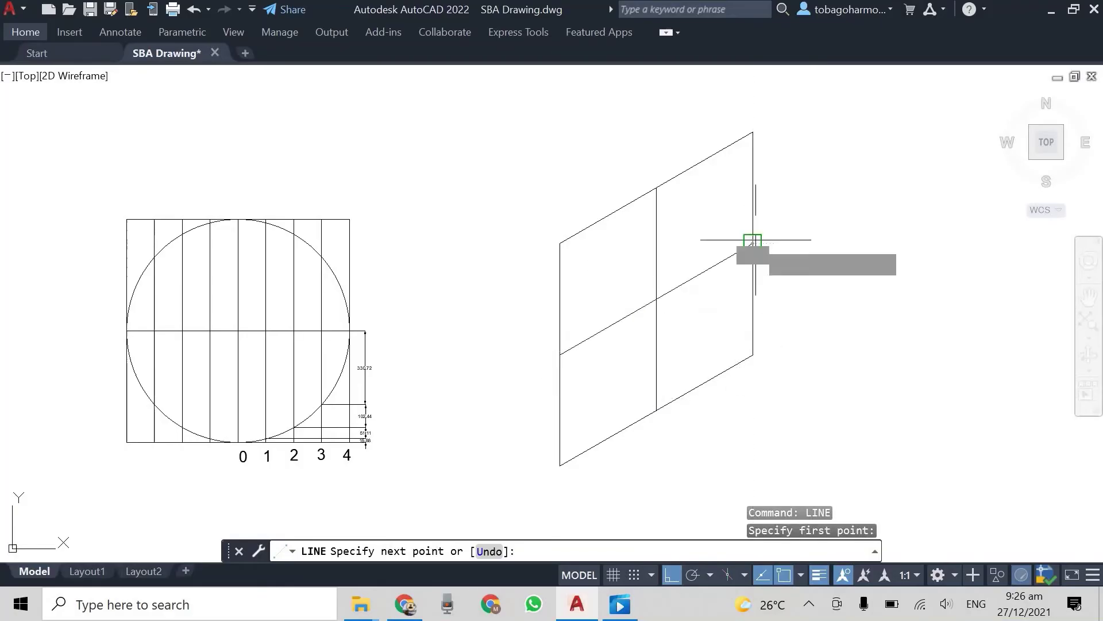
key("Return")
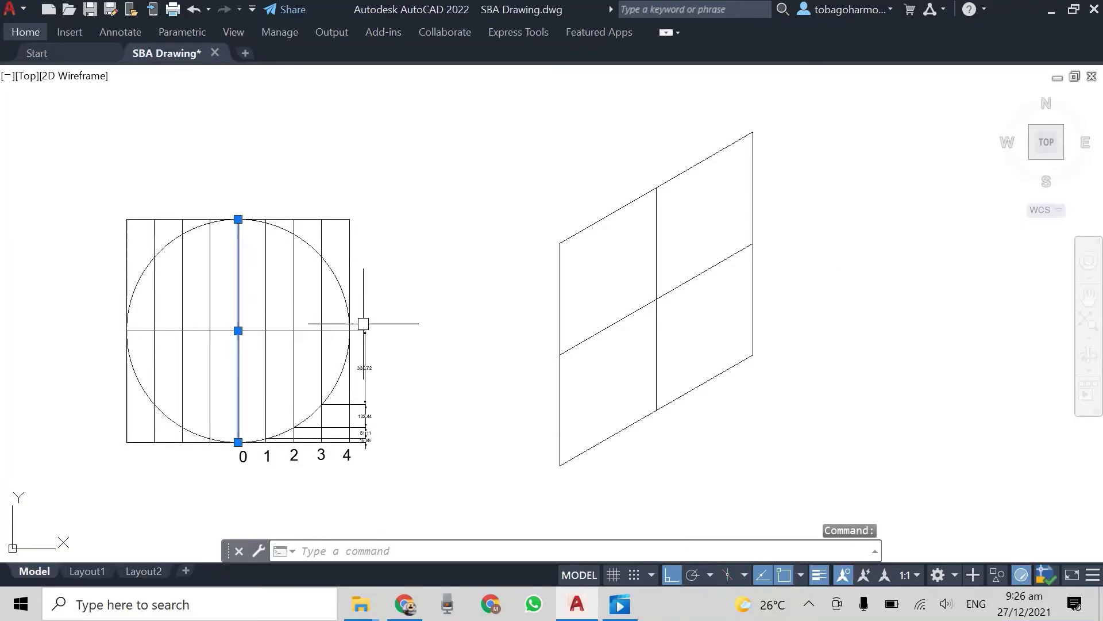
left_click(341, 332)
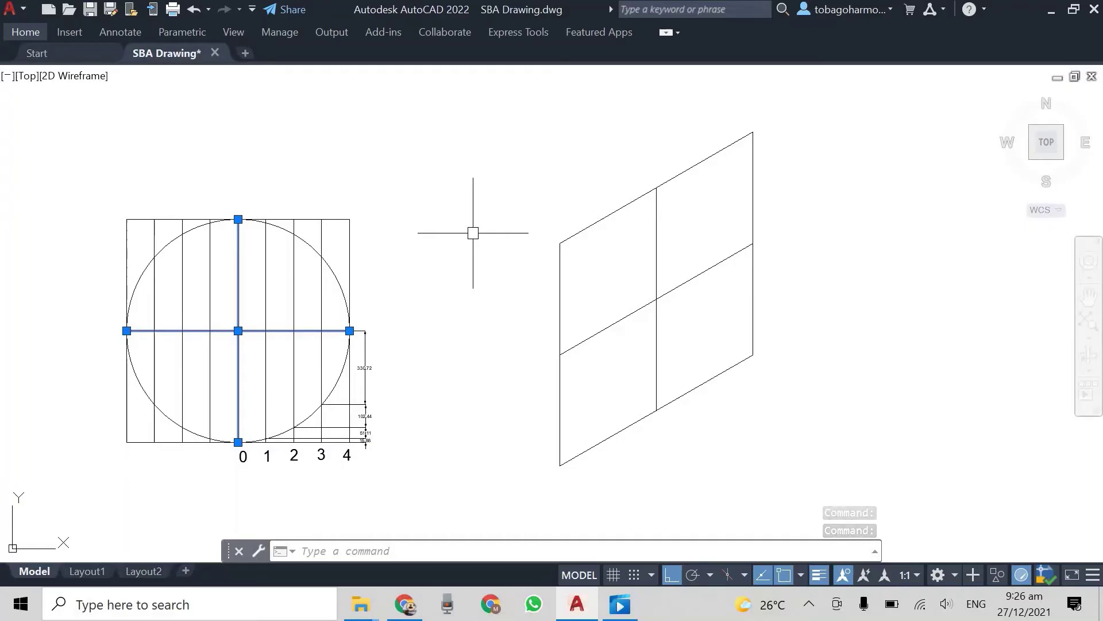
key("Escape")
left_click(237, 260)
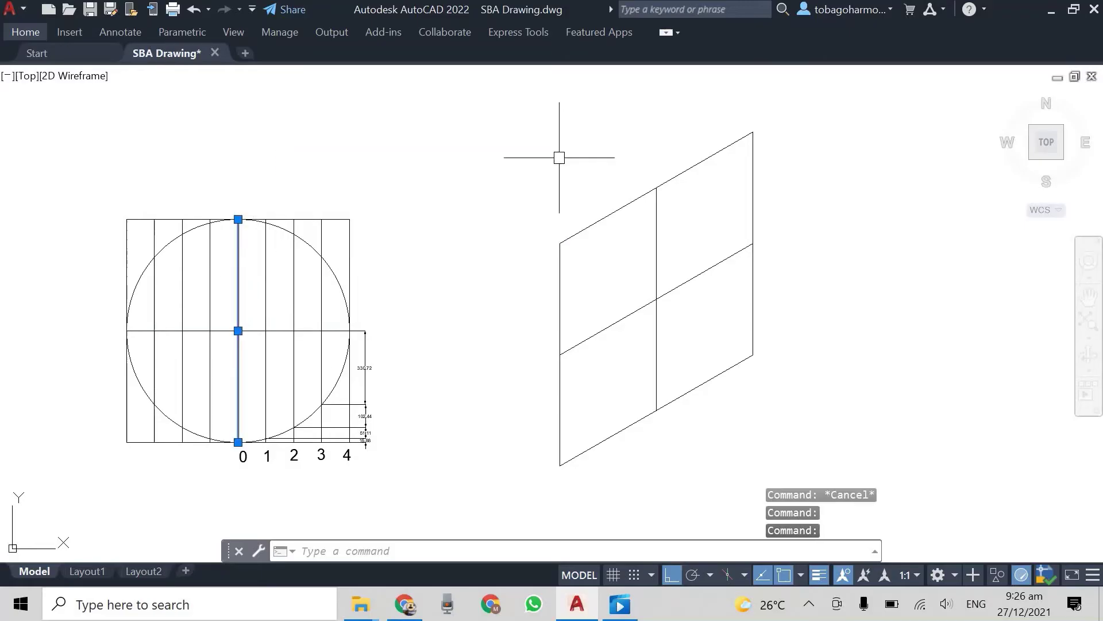
key("Escape")
left_click(656, 238)
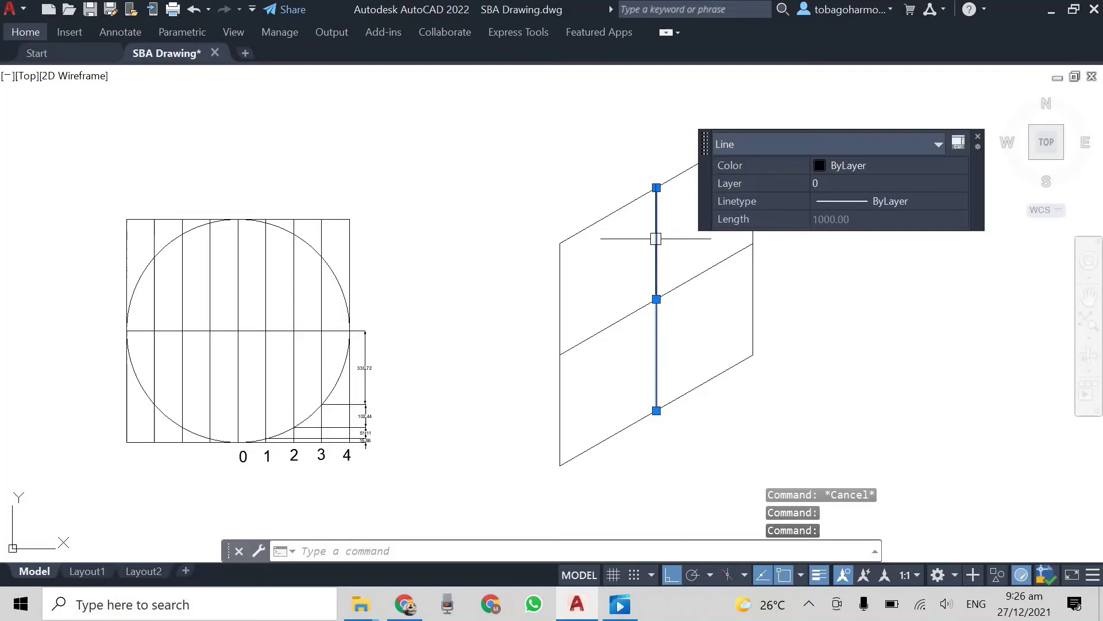
left_click(978, 137)
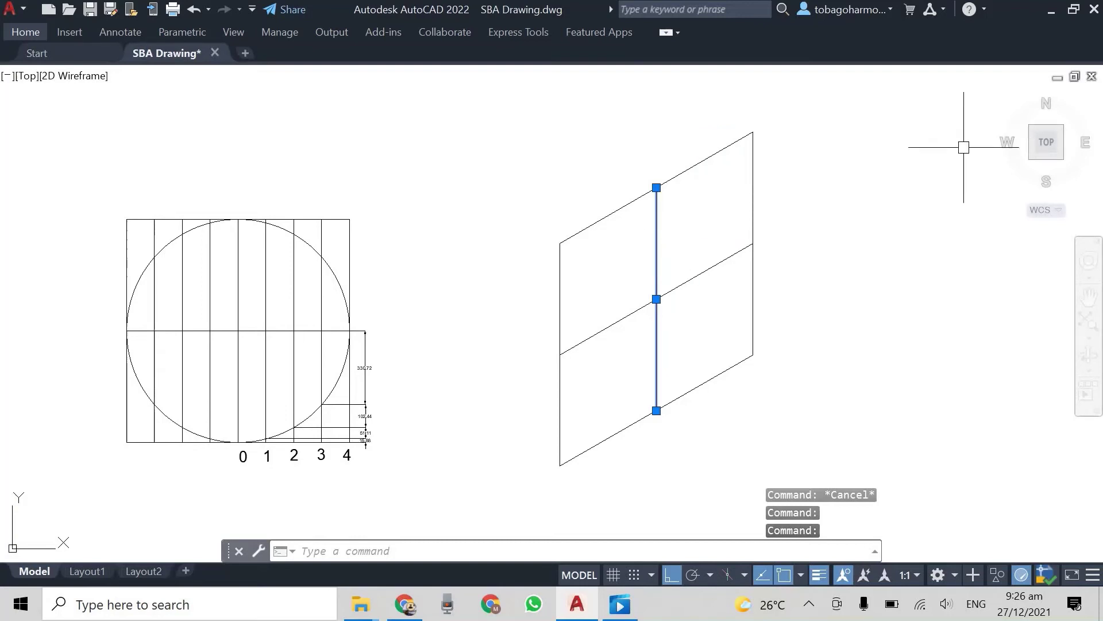
key("Escape")
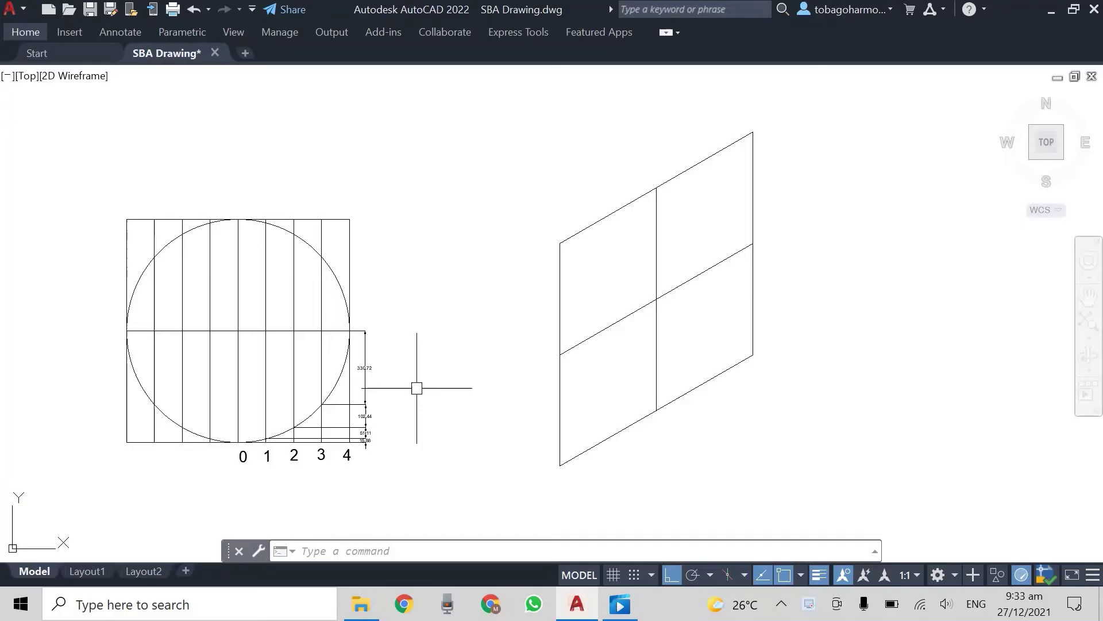
scroll(389, 409, "up", 5)
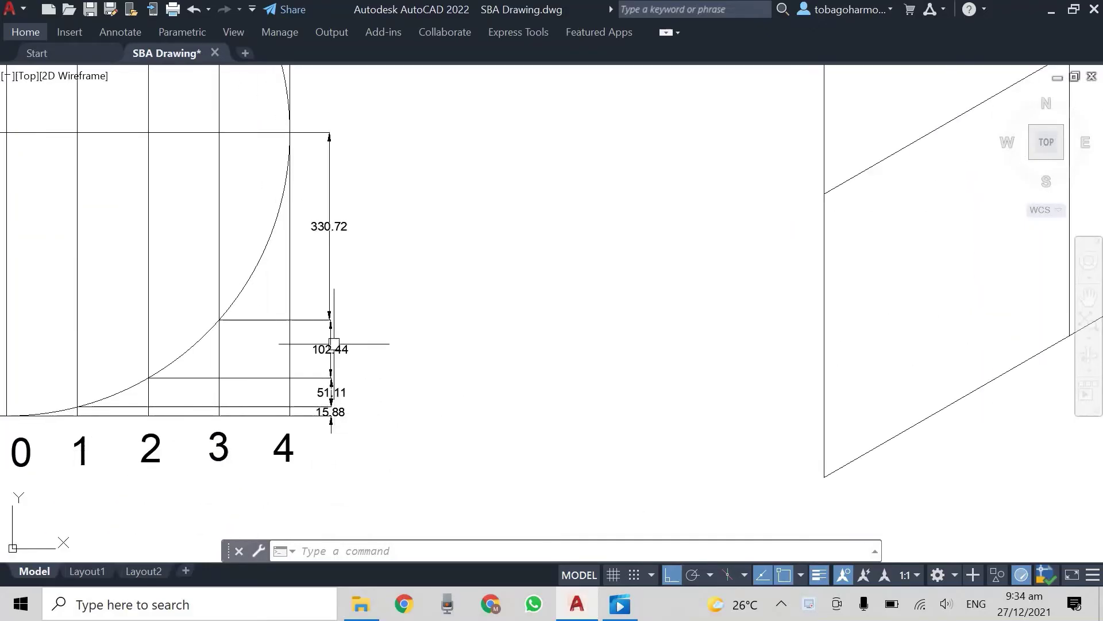
Draw a 15.88-long vertical line up the rhombus copy's right edge from its lower right corner
middle_click_drag(698, 312, 201, 314)
scroll(733, 174, "down", 2)
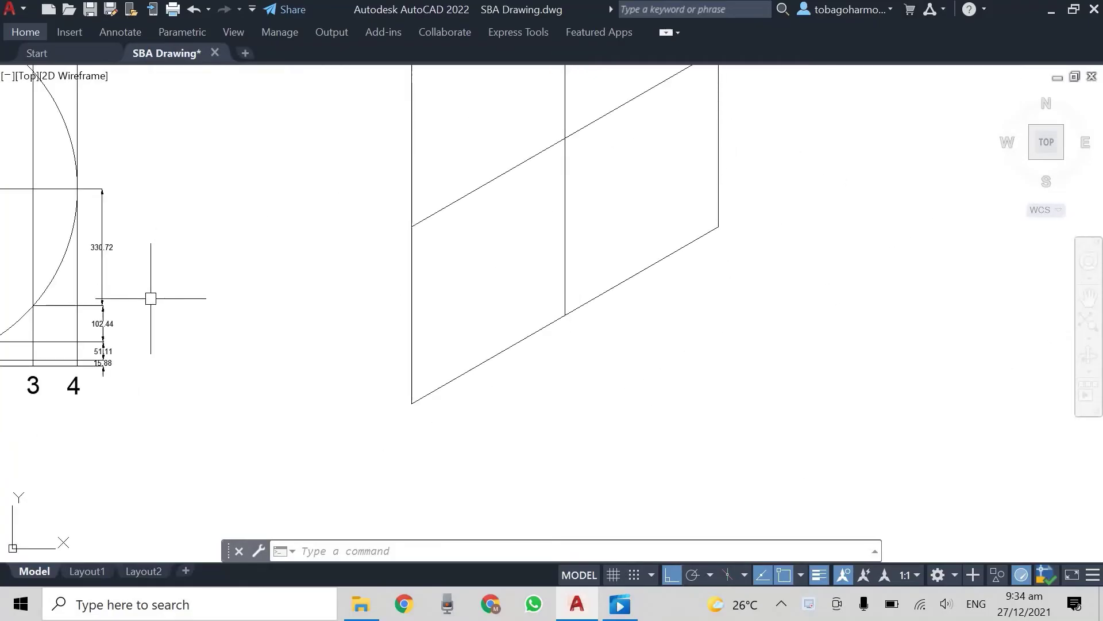
scroll(138, 322, "up", 2)
middle_click_drag(988, 264, 948, 260)
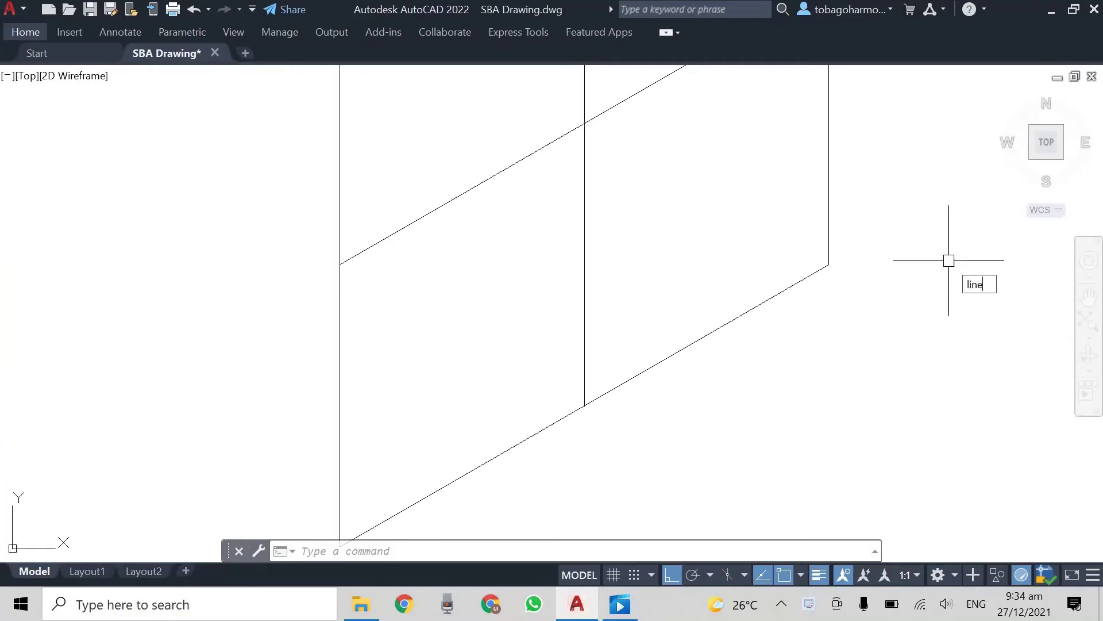
key("Return")
left_click(828, 264)
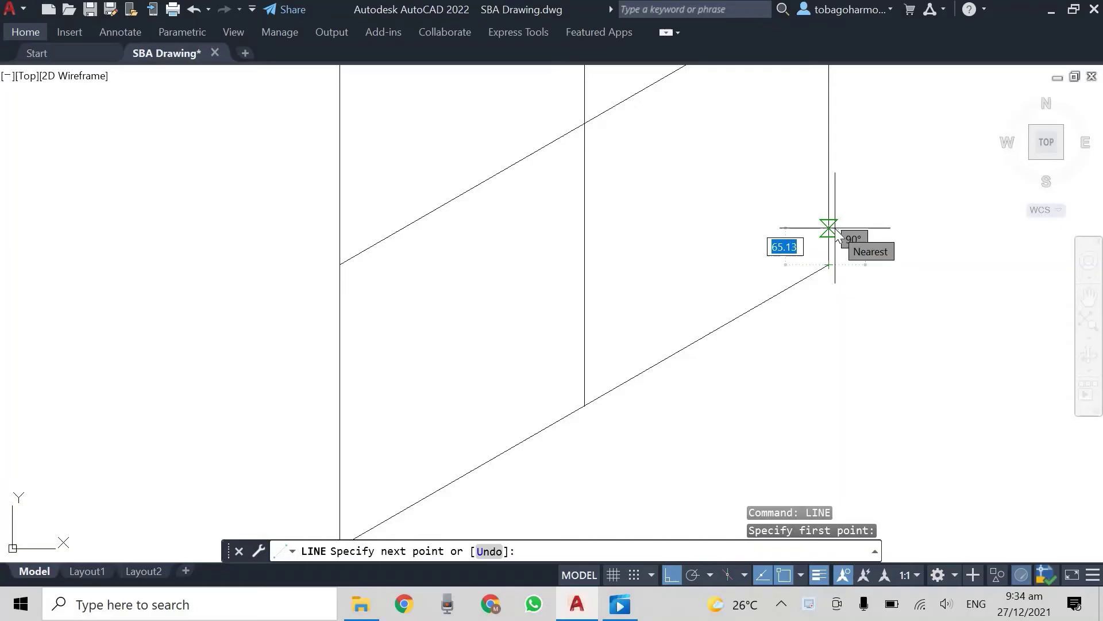
type("15.88")
key("Return")
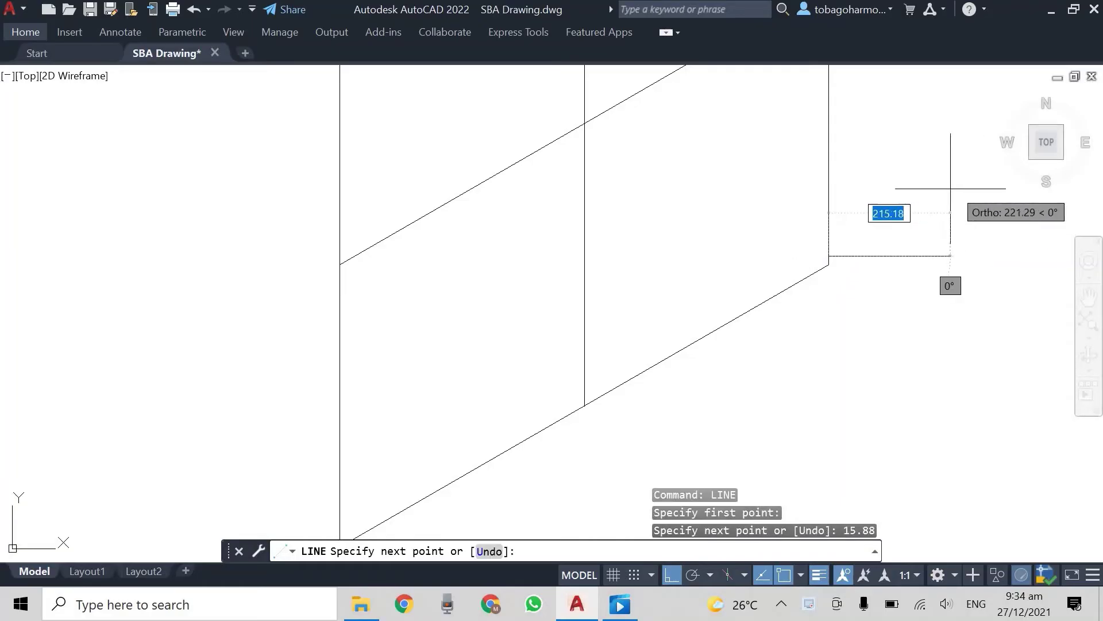
key("Return")
Draw a 51.11-long vertical line up the right edge from the same lower right corner
scroll(946, 190, "down", 2)
scroll(251, 368, "up", 2)
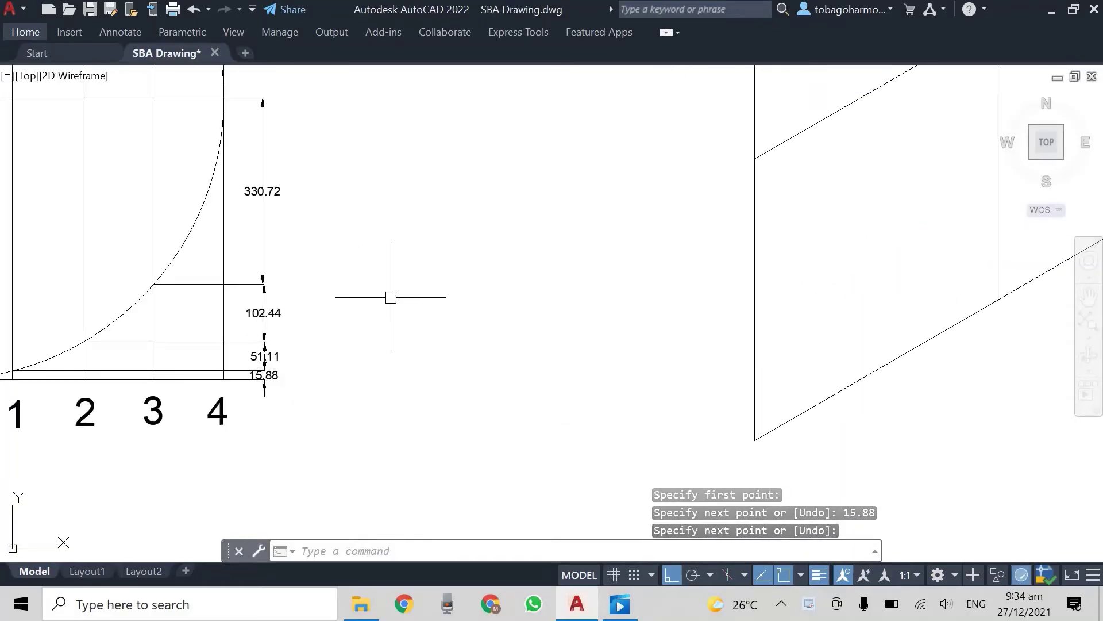
middle_click_drag(390, 296, 338, 310)
middle_click_drag(735, 203, 243, 334)
type("l")
key("Return")
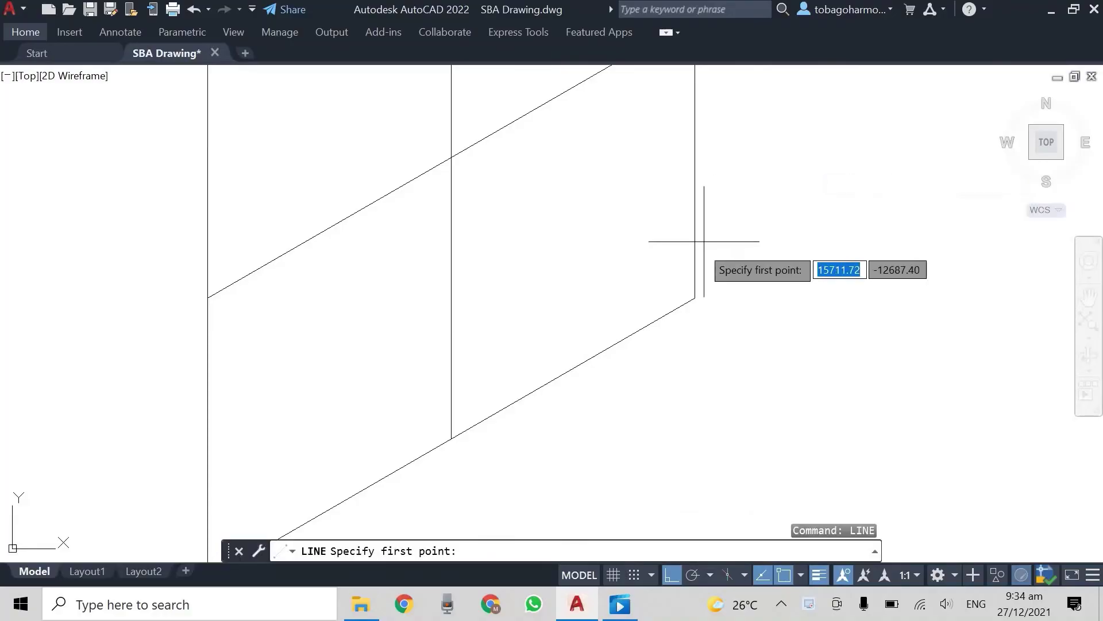
scroll(702, 294, "up", 3)
left_click(703, 294)
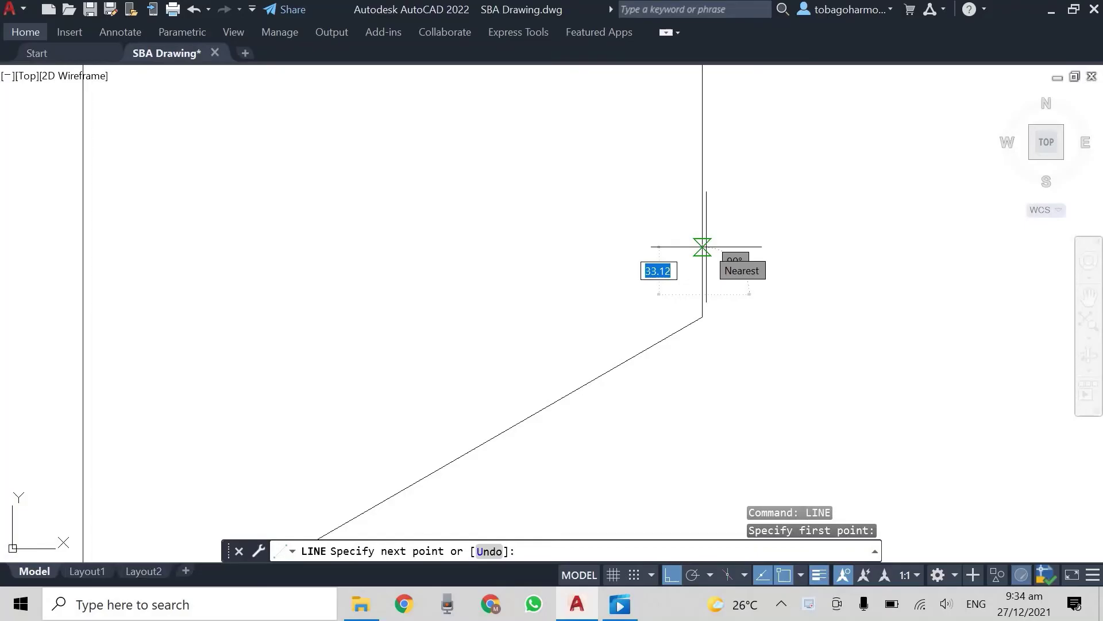
type("51.11")
key("Return")
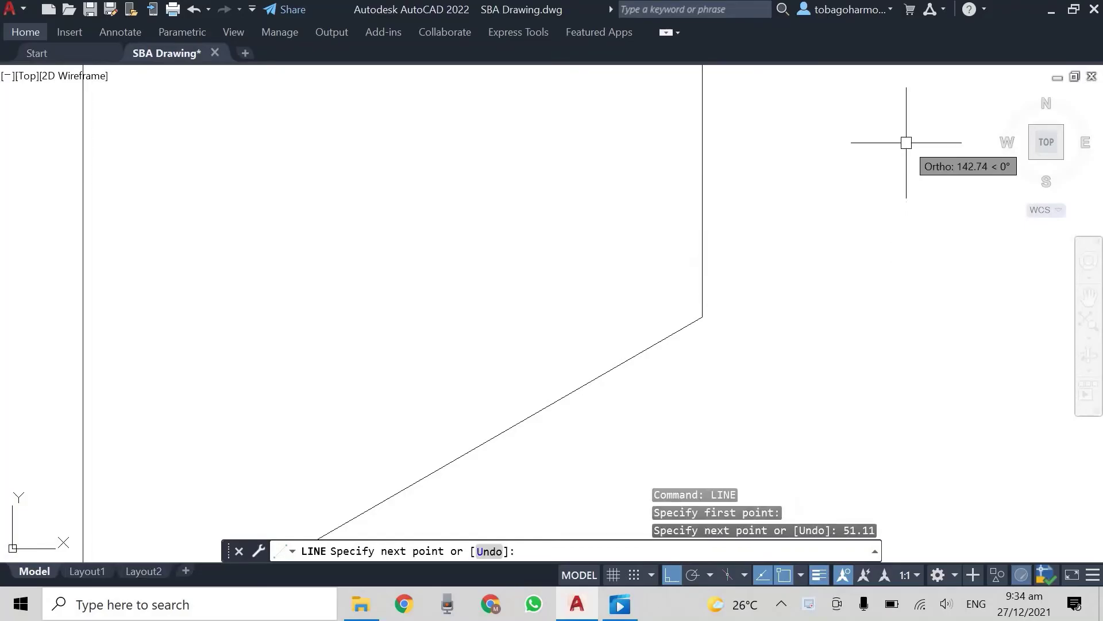
key("Escape")
Repeat LINE to lay off a 102.44-long vertical line up the right edge
scroll(401, 246, "down", 5)
scroll(710, 109, "up", 4)
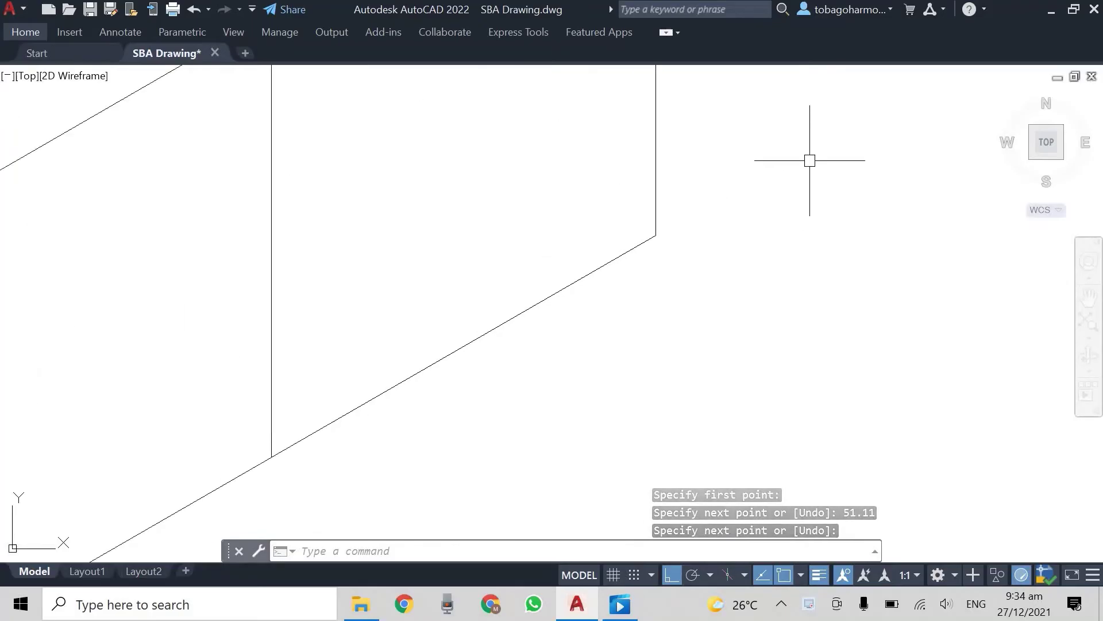
right_click(736, 243)
left_click(758, 249)
left_click(596, 352)
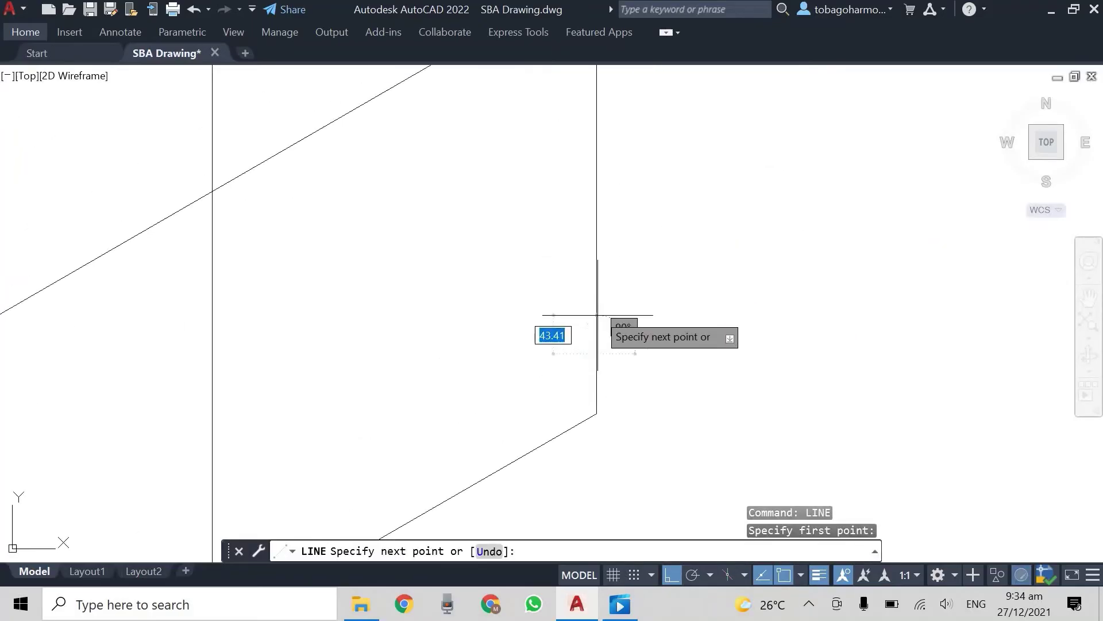
type("10")
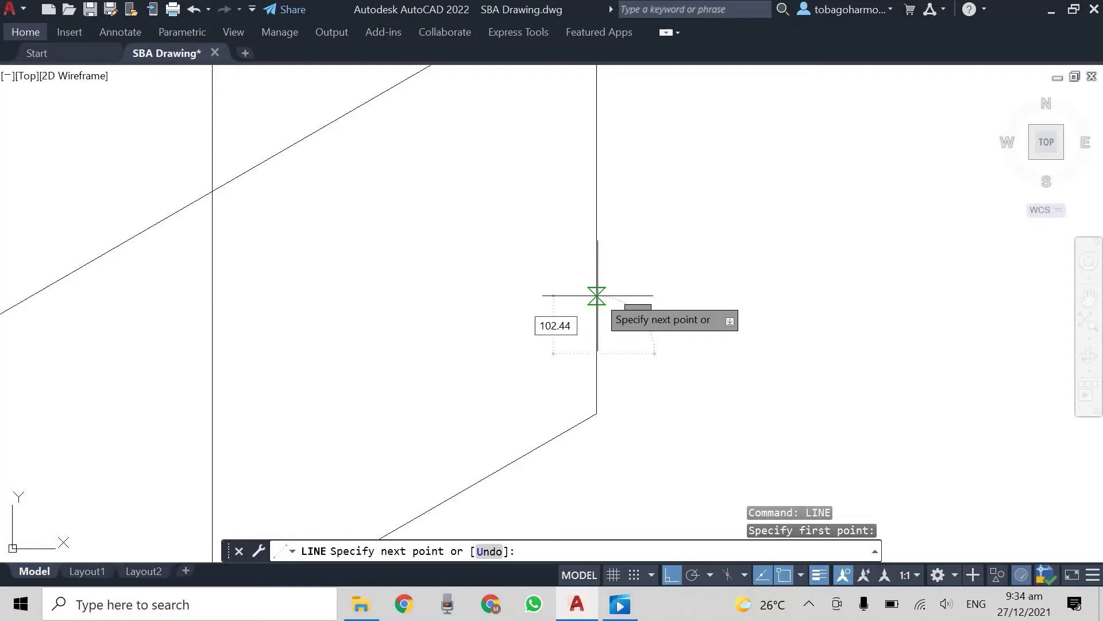
type("2.44")
key("Return")
key("Escape")
Draw a 330.72-long line starting on the rhombus copy's right edge
scroll(247, 301, "down", 3)
middle_click_drag(247, 301, 433, 316)
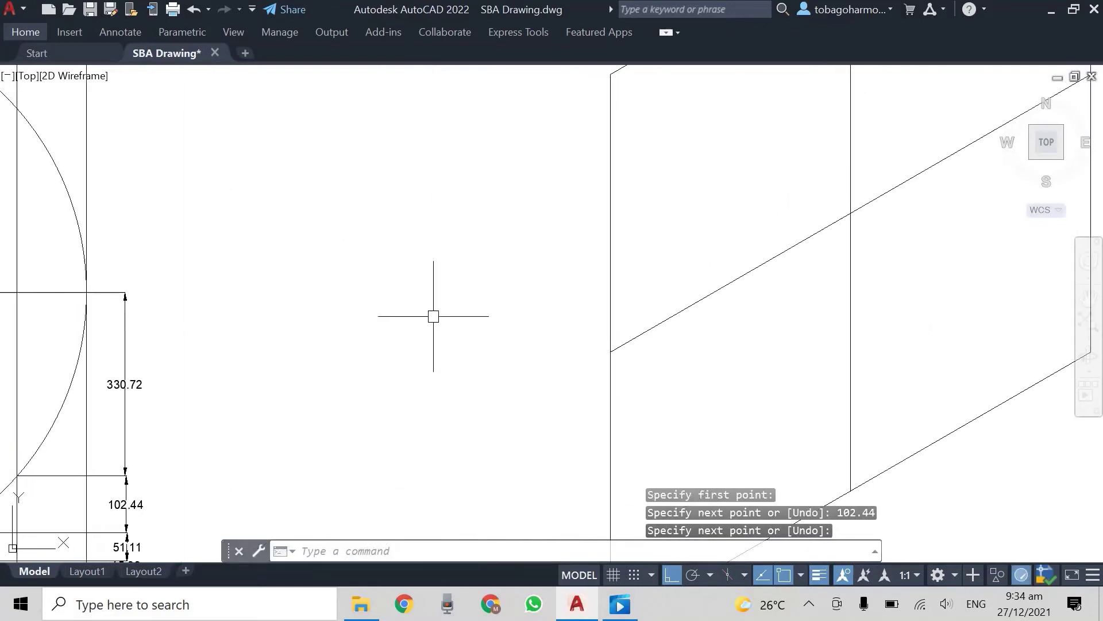
middle_click_drag(664, 333, 128, 371)
right_click(705, 236)
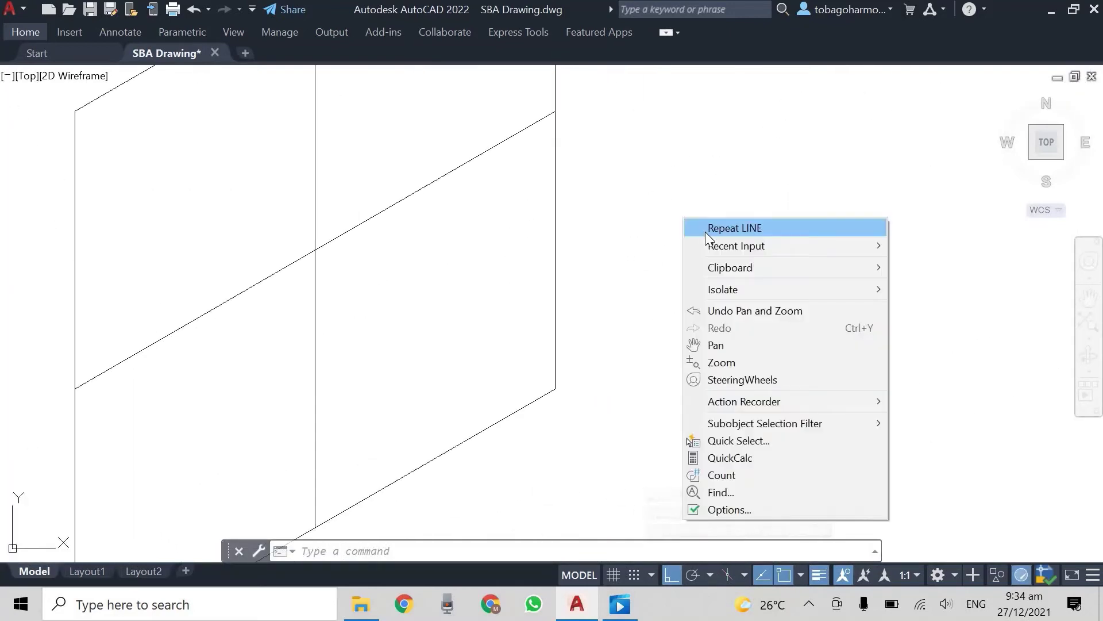
left_click(705, 232)
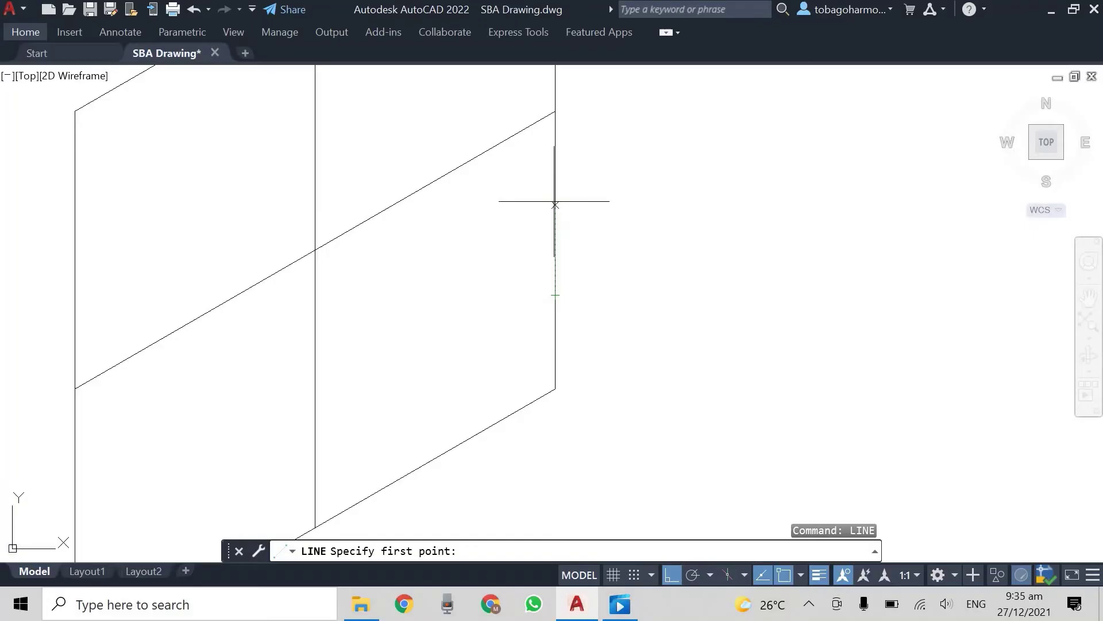
left_click(555, 183)
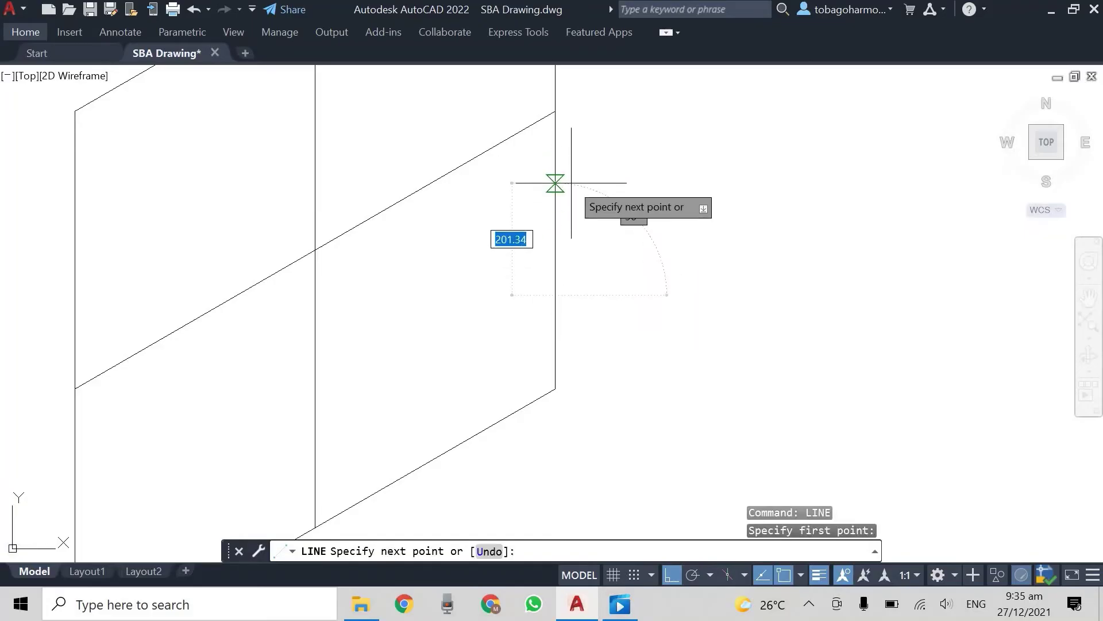
type("33")
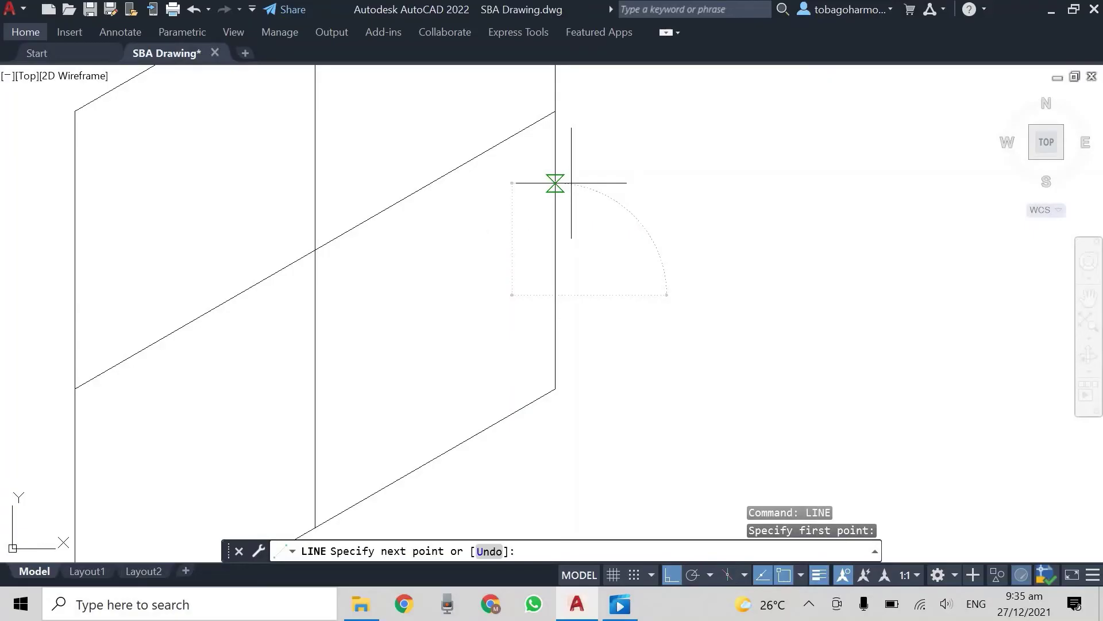
key("Return")
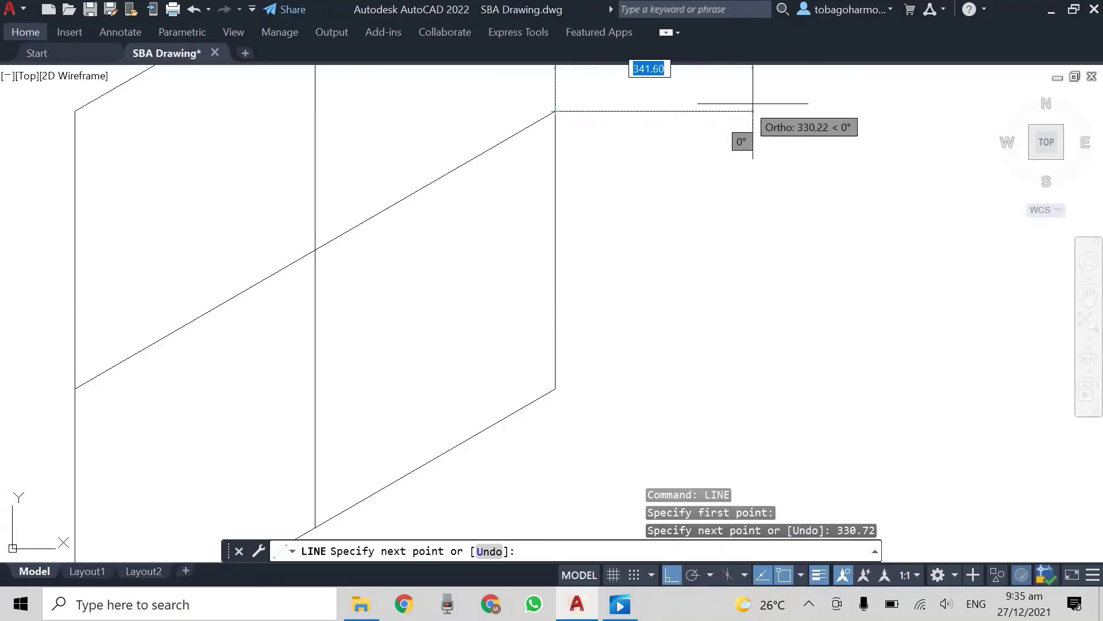
key("Return")
Select the rhombus's bottom slanted edge and bring up its actions menu
scroll(636, 202, "down", 2)
scroll(553, 327, "up", 2)
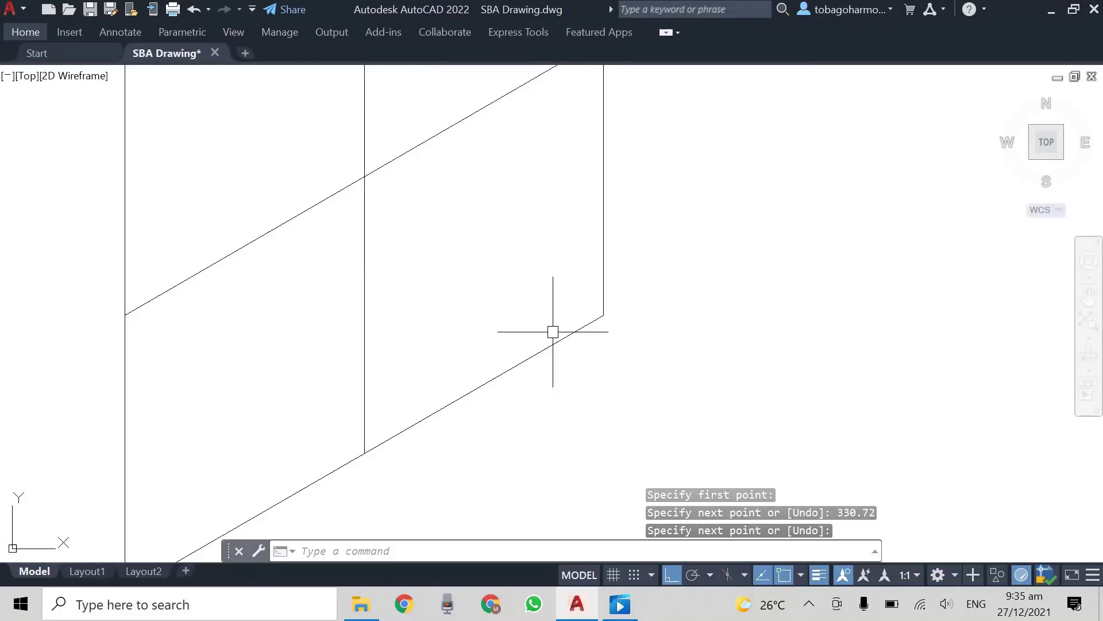
left_click(552, 342)
right_click(692, 195)
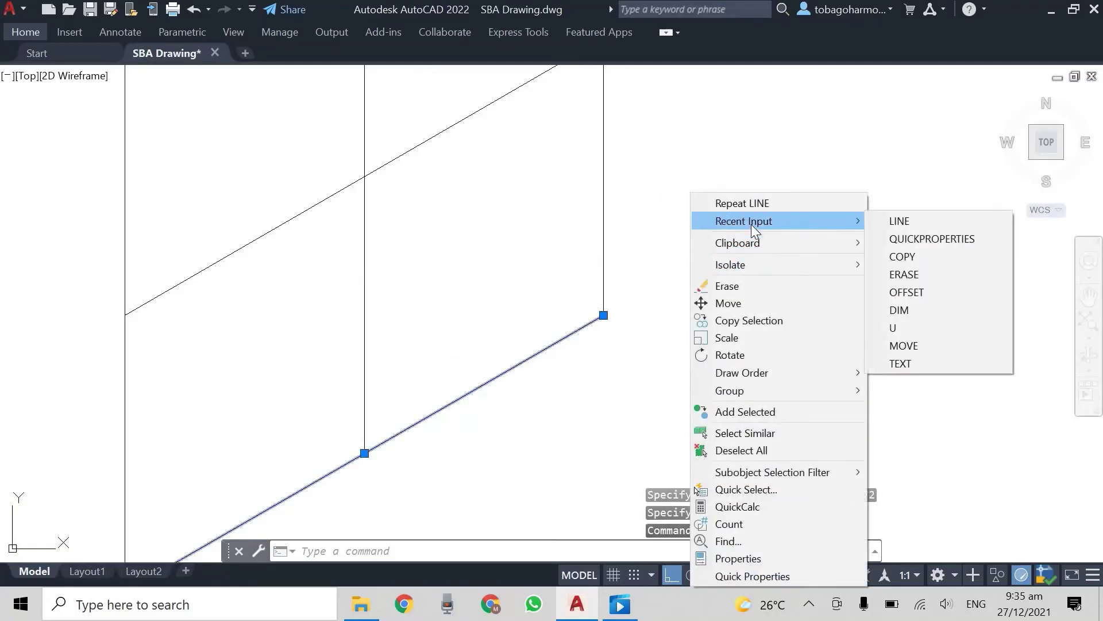
Copy the bottom slanted edge from its endpoint up to the three marked ordinate heights
left_click(744, 320)
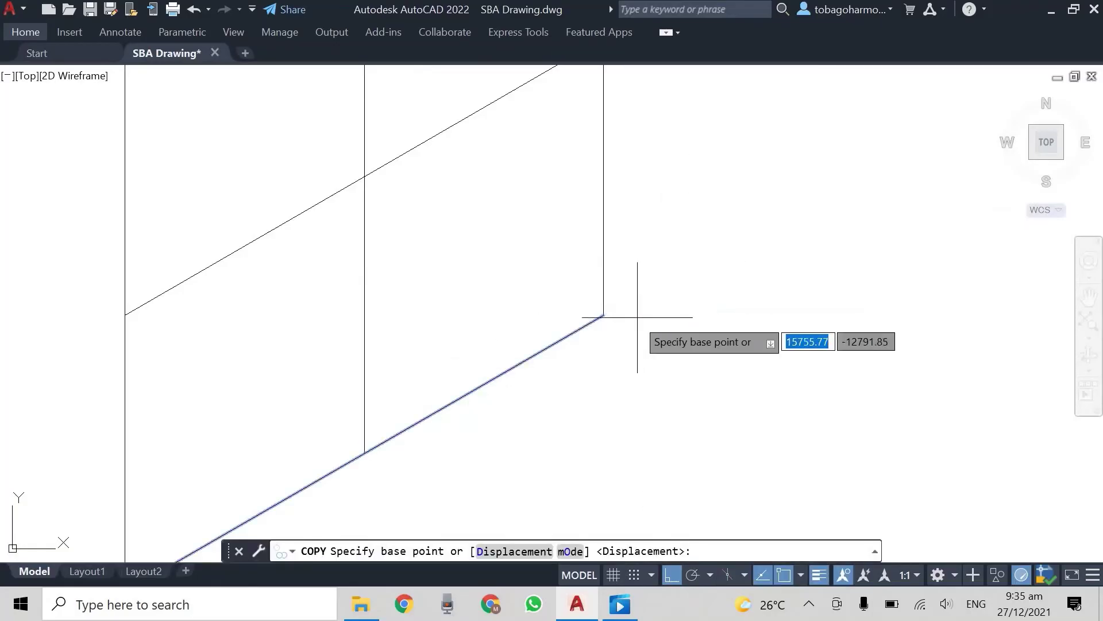
left_click(603, 315)
left_click(603, 307)
left_click(603, 277)
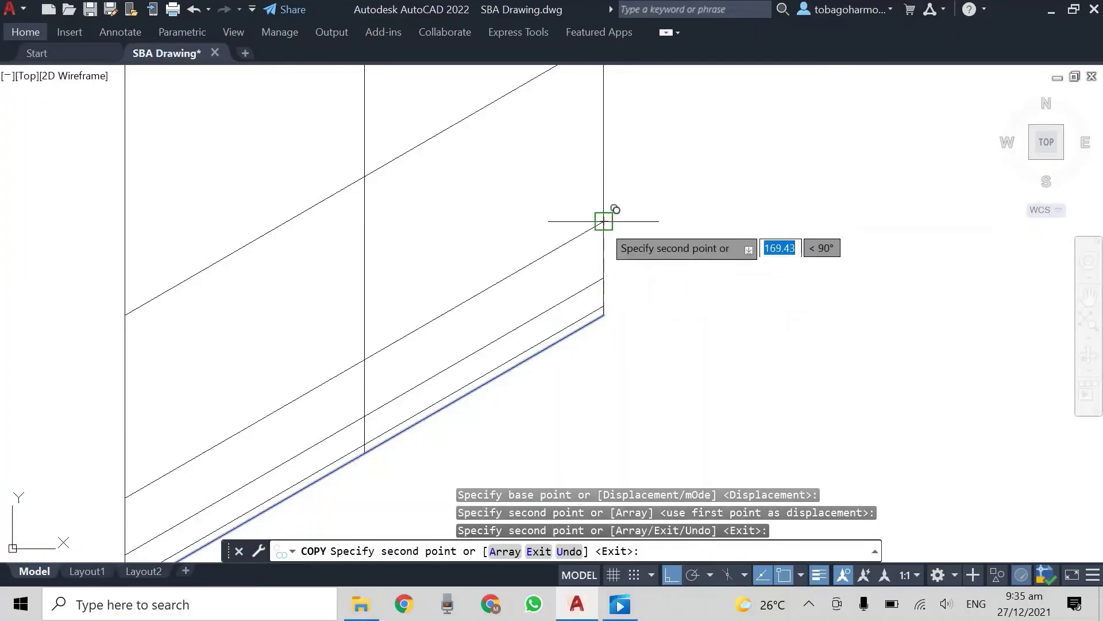
left_click(603, 221)
key("Return")
scroll(717, 148, "down", 3)
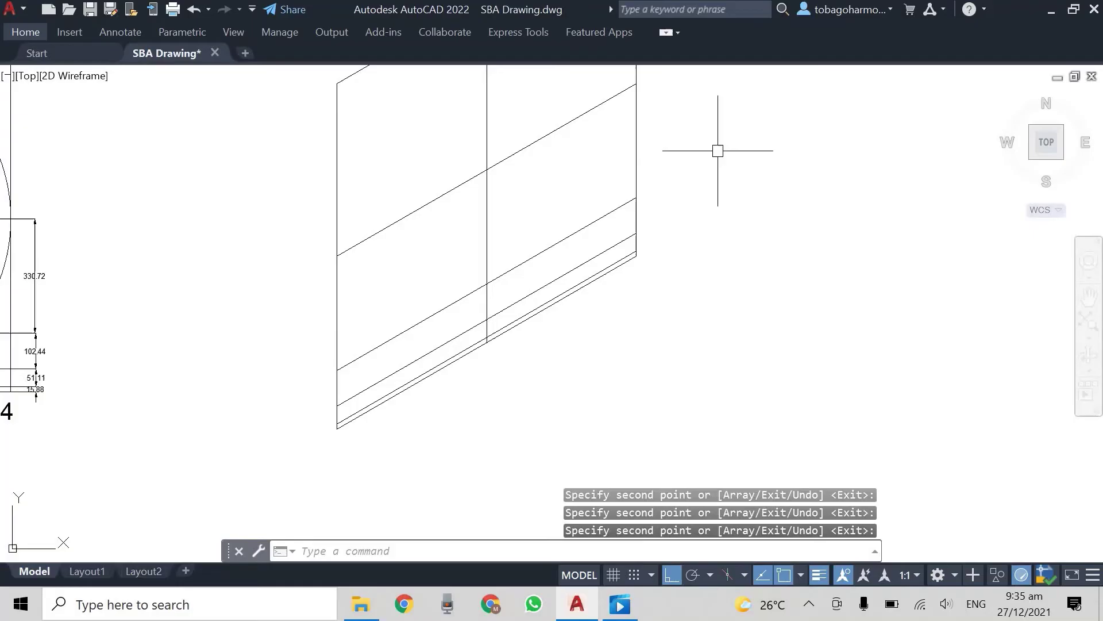
middle_click_drag(717, 148, 699, 216)
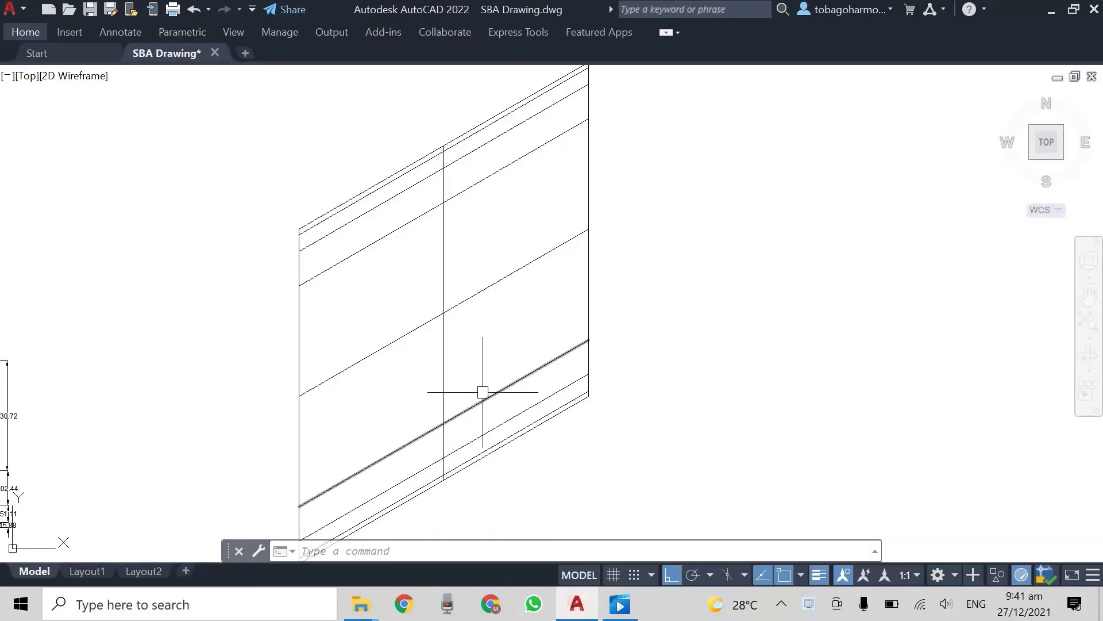
middle_click_drag(740, 187, 740, 251)
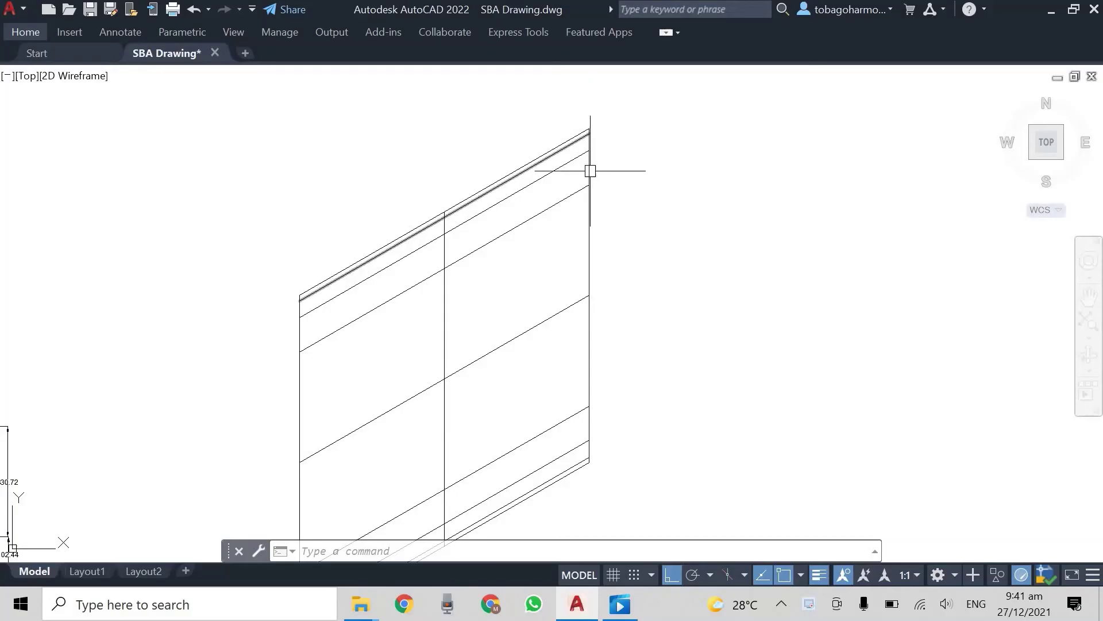
scroll(635, 283, "left", 10)
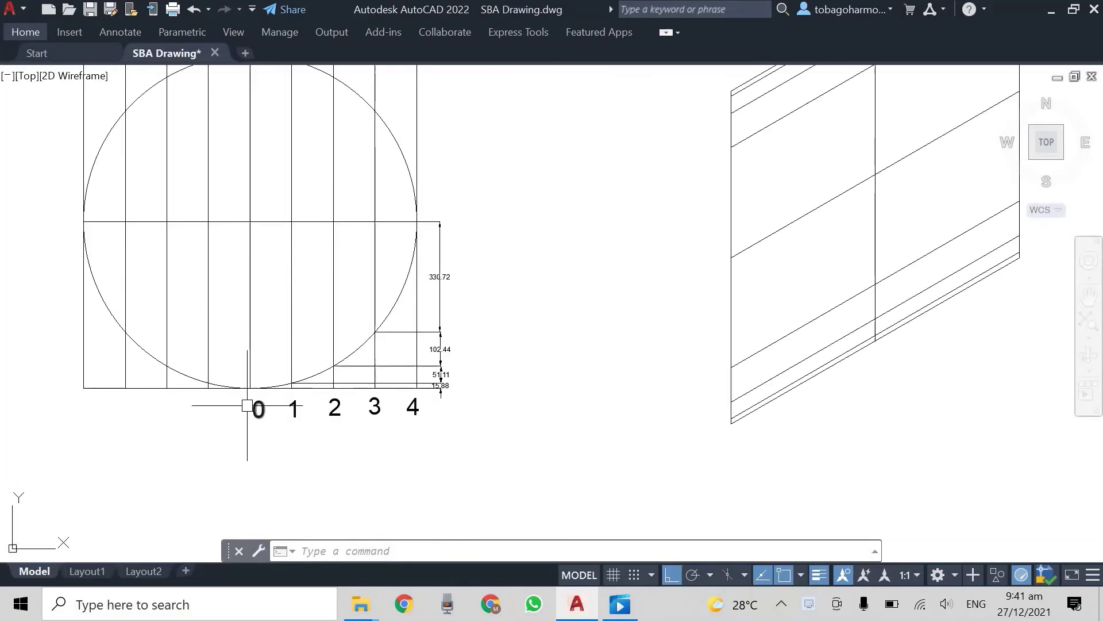
Measure the 125.00 gap between two adjacent division lines beneath the circle
key("Return")
scroll(185, 395, "up", 4)
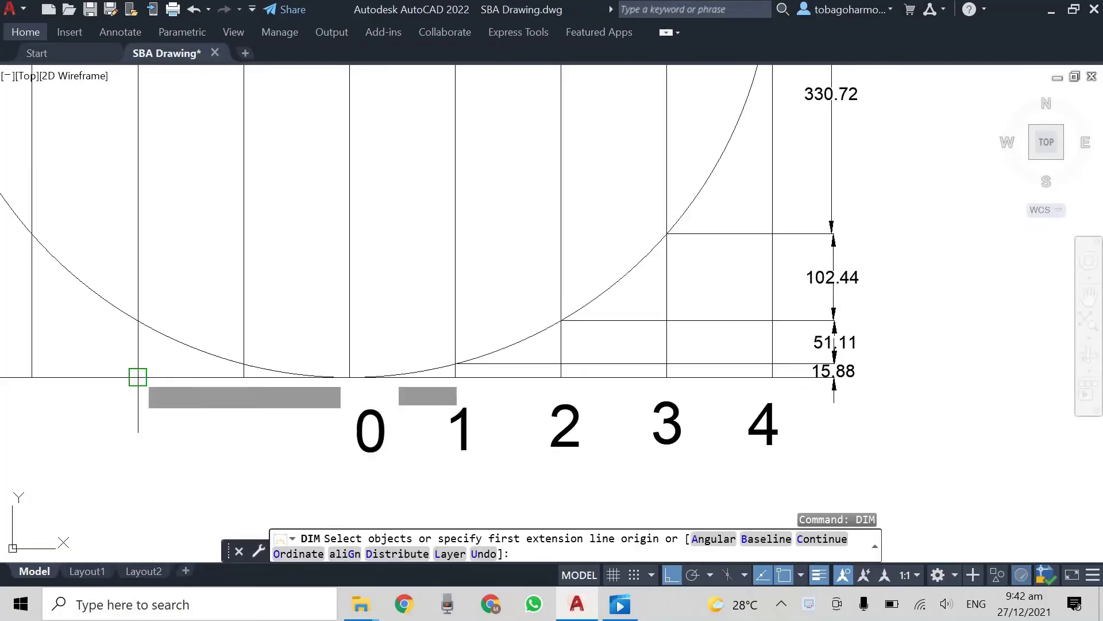
left_click(138, 376)
left_click(244, 377)
left_click(243, 412)
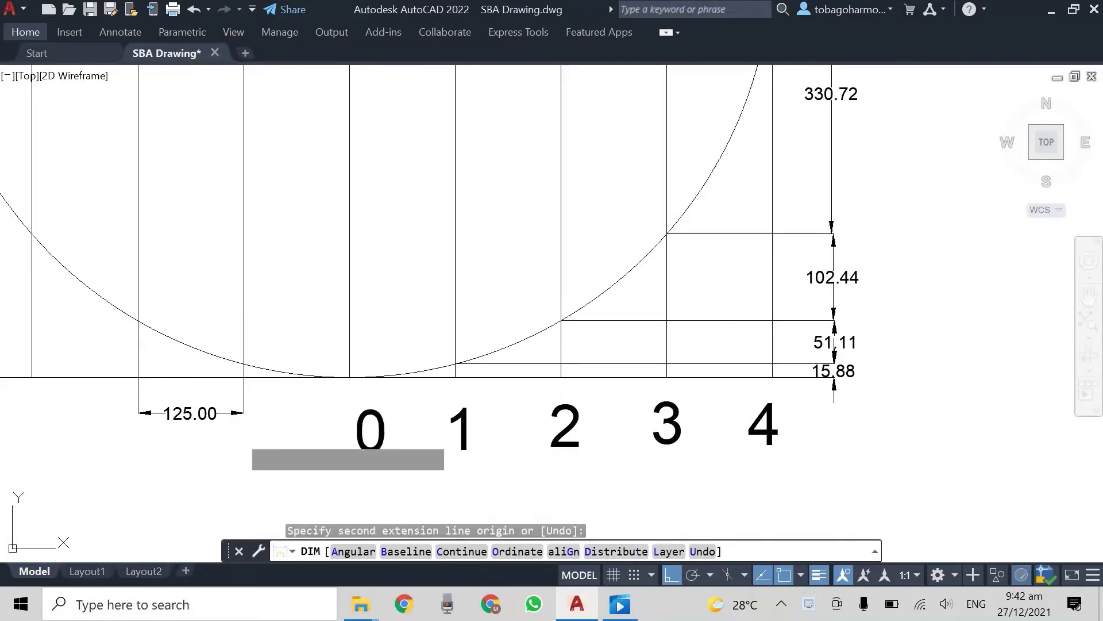
key("Escape")
scroll(707, 349, "down", 4)
middle_click_drag(706, 349, 418, 333)
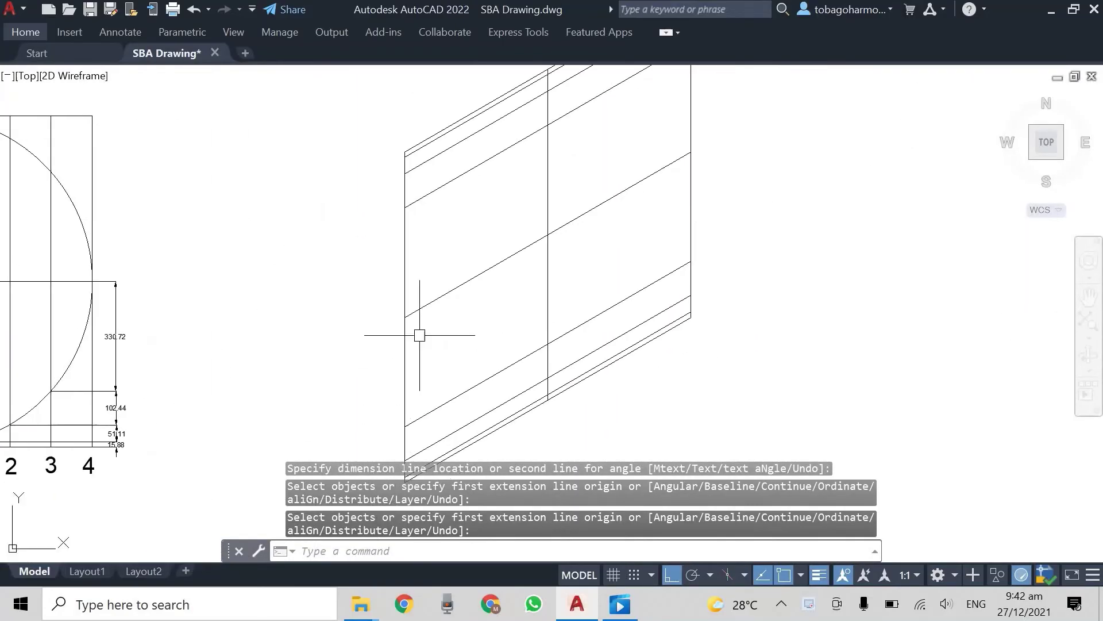
scroll(419, 332, "up", 4)
middle_click_drag(593, 419, 566, 356)
Draw a 125-unit line at 30 degrees from the vertical centre line's lower end
type("line")
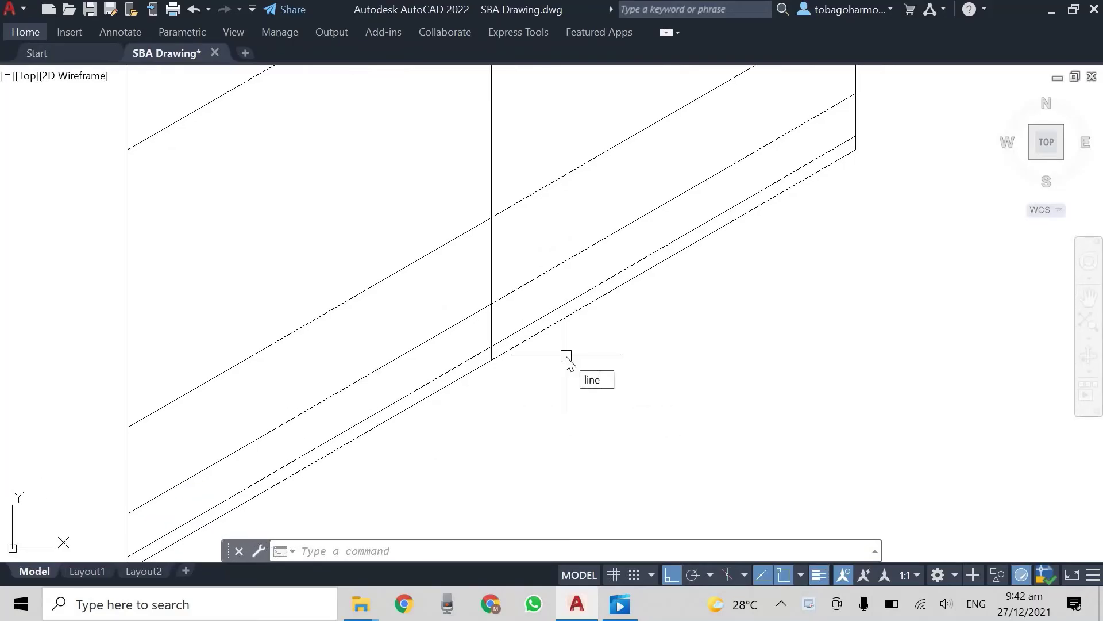
key("Return")
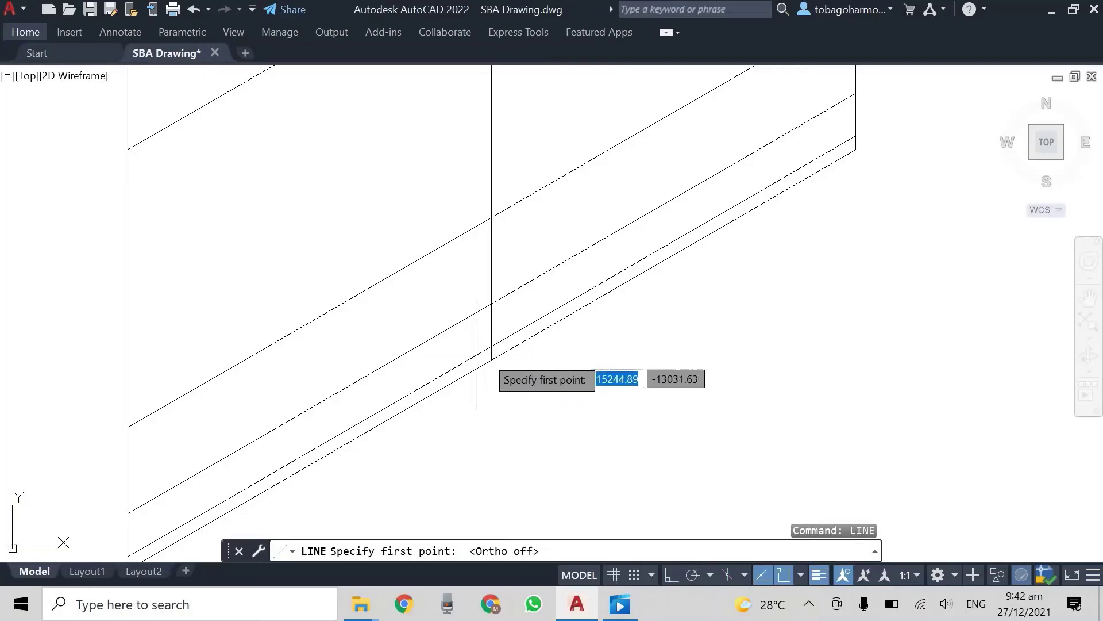
left_click(491, 358)
type("1")
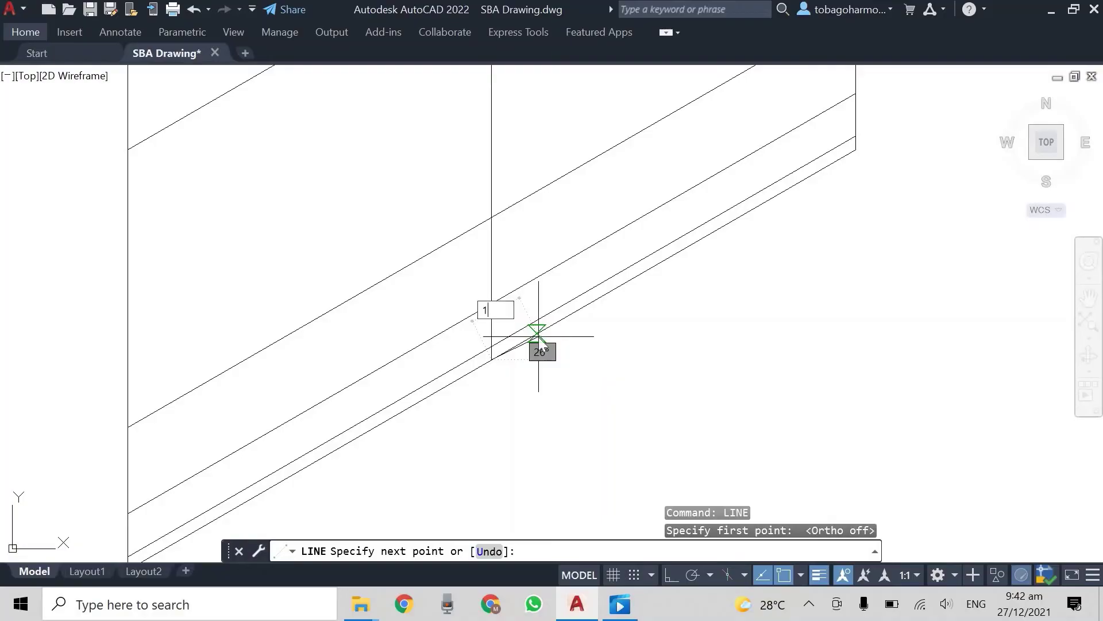
type("25")
key("Tab")
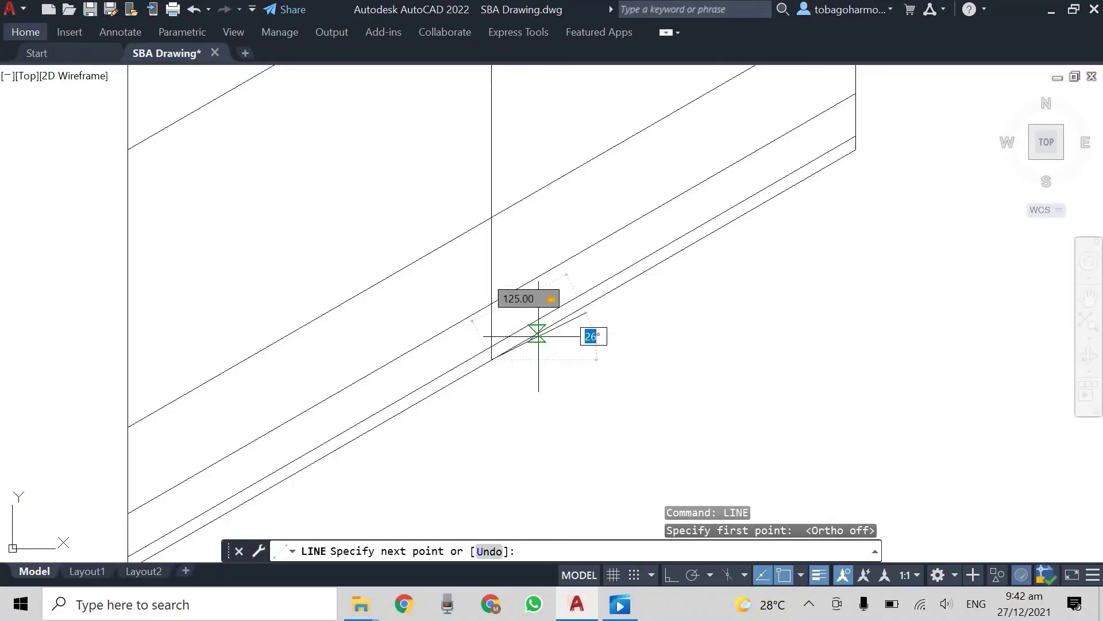
key("Return")
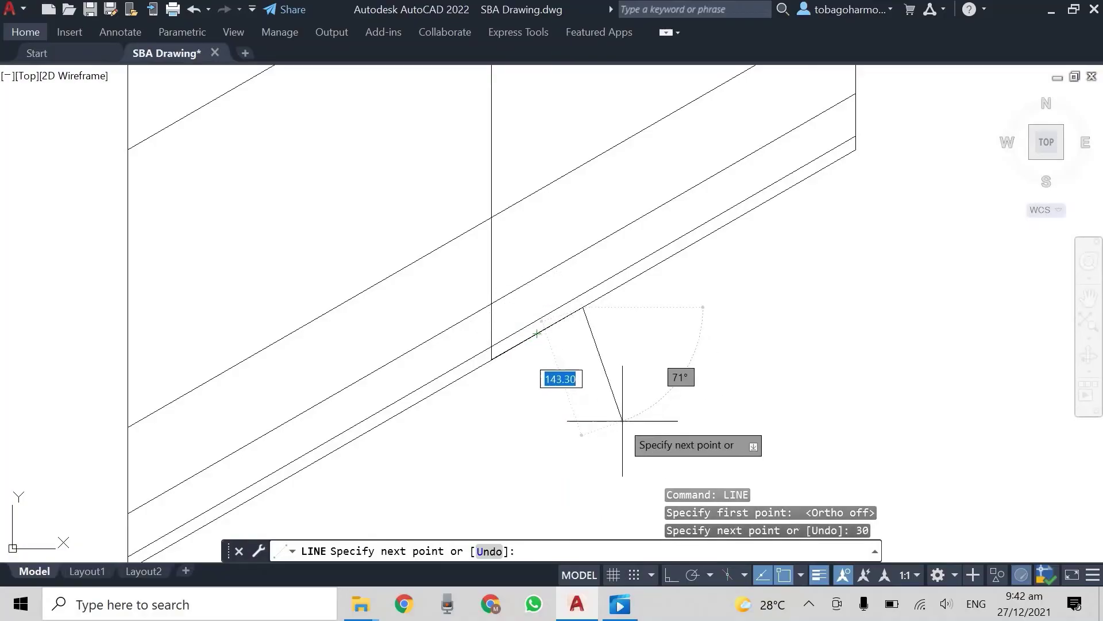
key("Return")
Copy the 125-unit line end-to-end twice further along the bottom edge
left_click(565, 324)
right_click(684, 322)
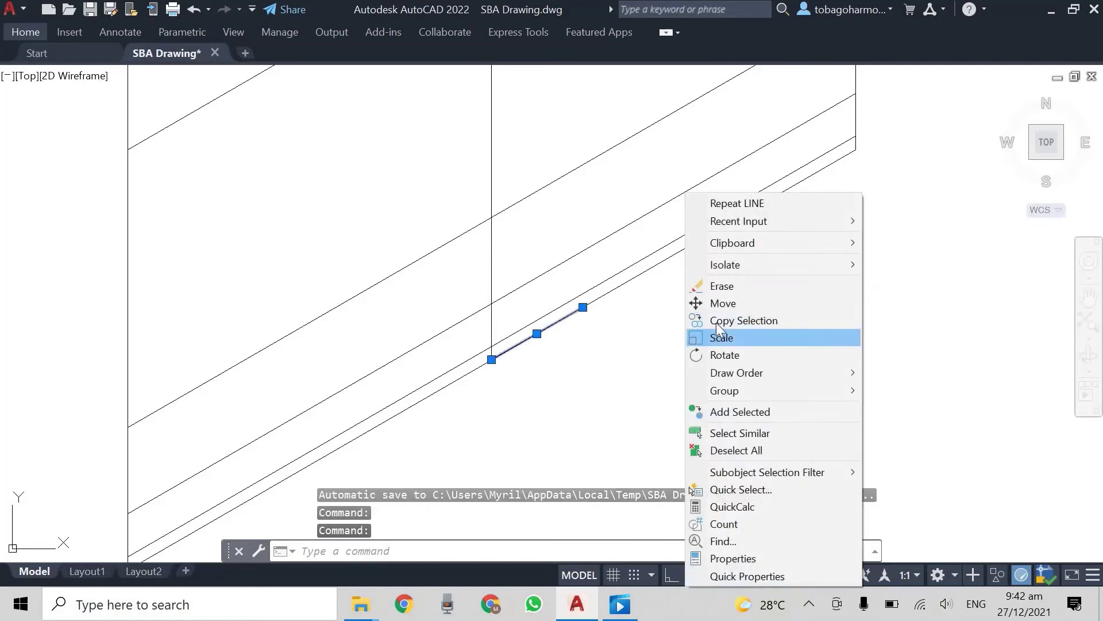
left_click(712, 320)
left_click(492, 360)
left_click(583, 307)
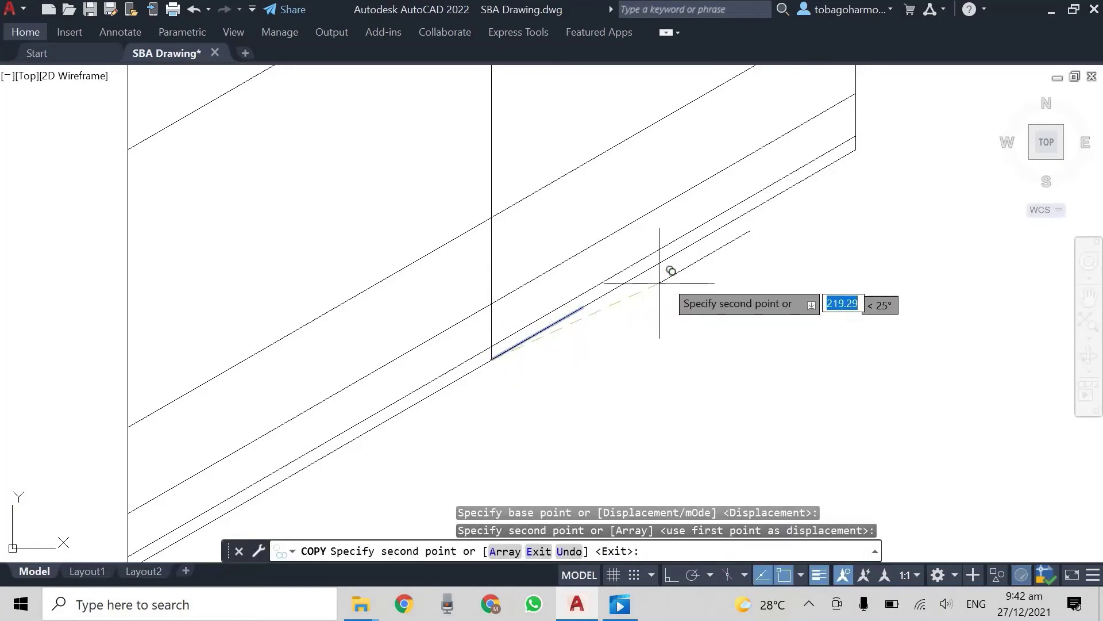
left_click(764, 202)
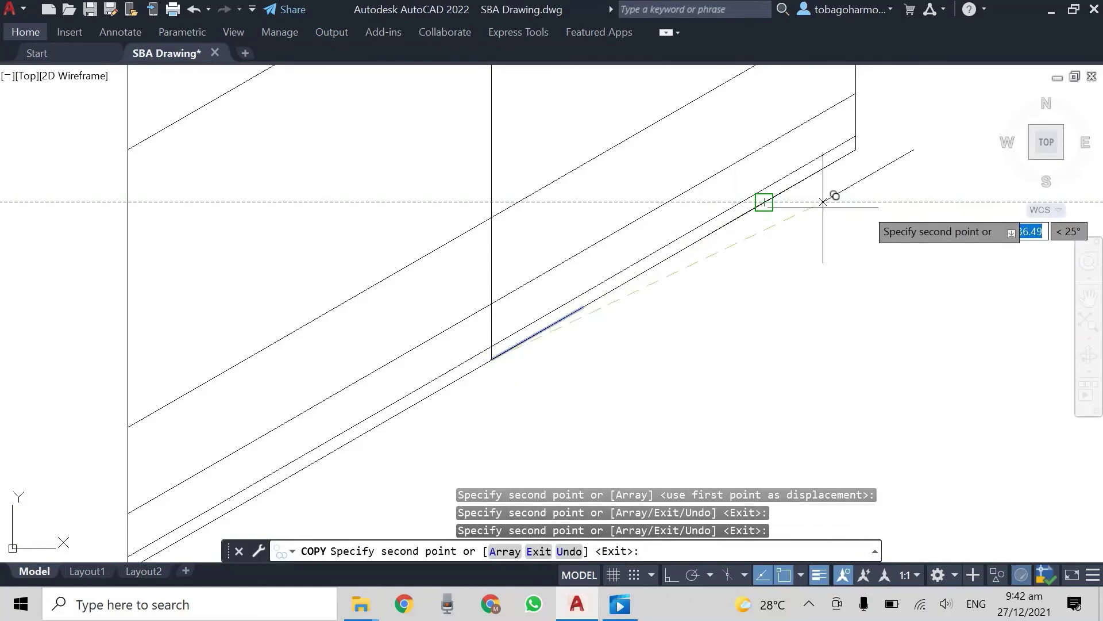
key("Return")
Copy the vertical centre line to the three 125-unit step points and check a step's length
left_click(492, 252)
right_click(793, 246)
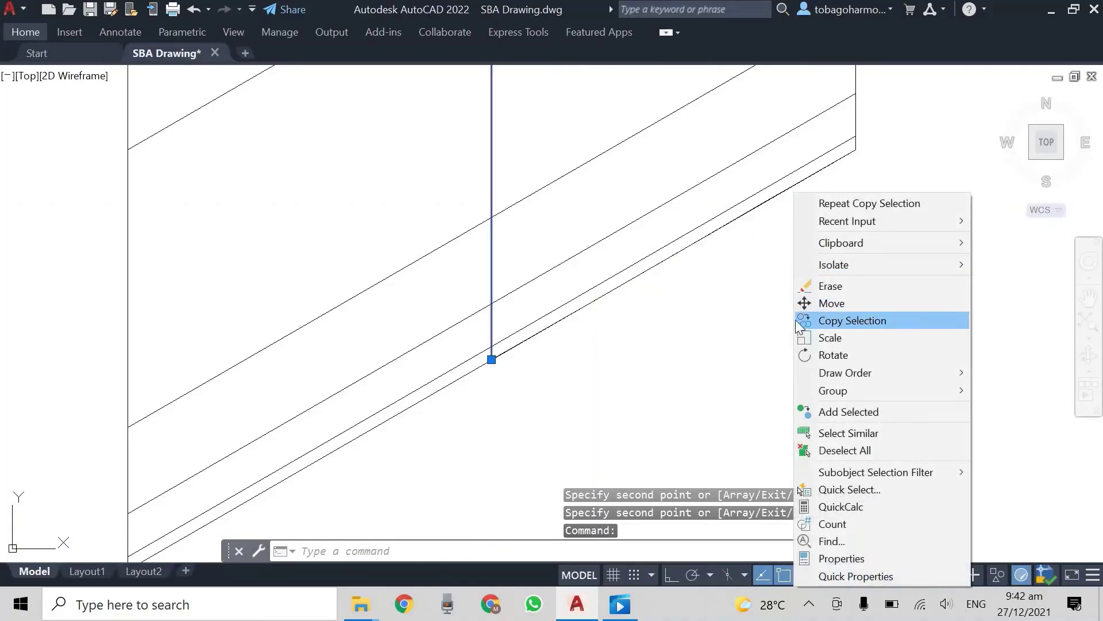
left_click(797, 320)
left_click(491, 359)
left_click(583, 308)
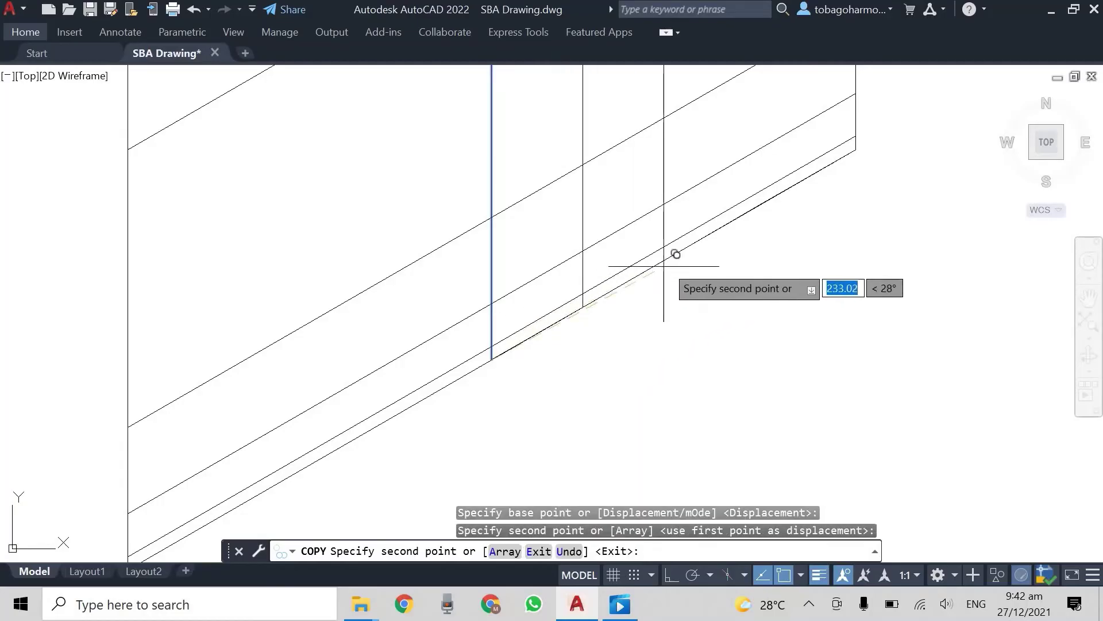
left_click(674, 256)
left_click(765, 202)
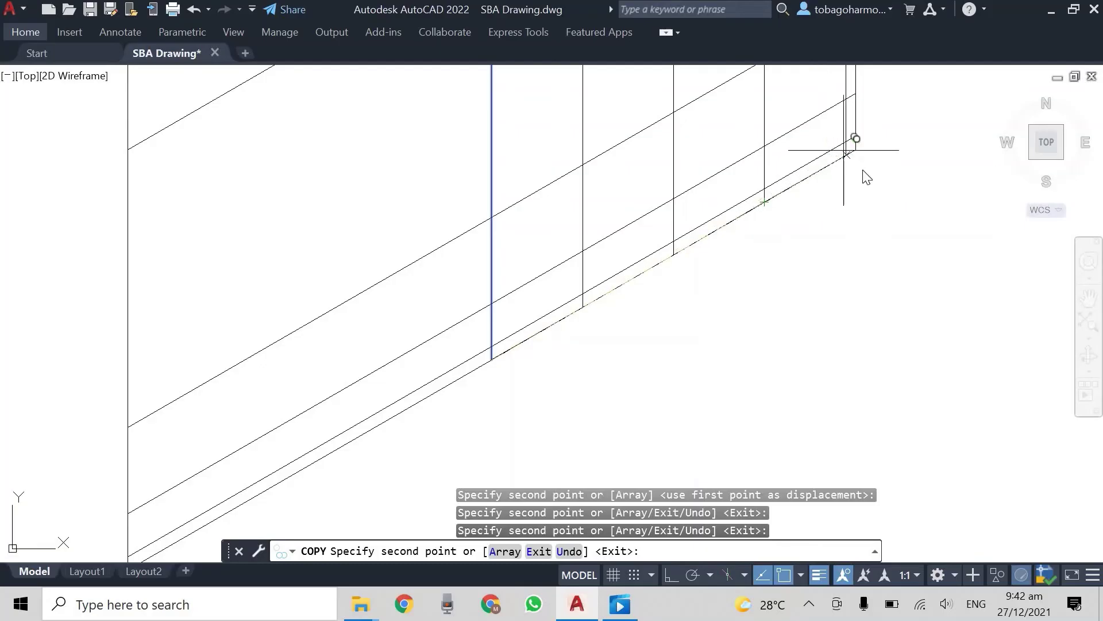
key("Return")
left_click(819, 171)
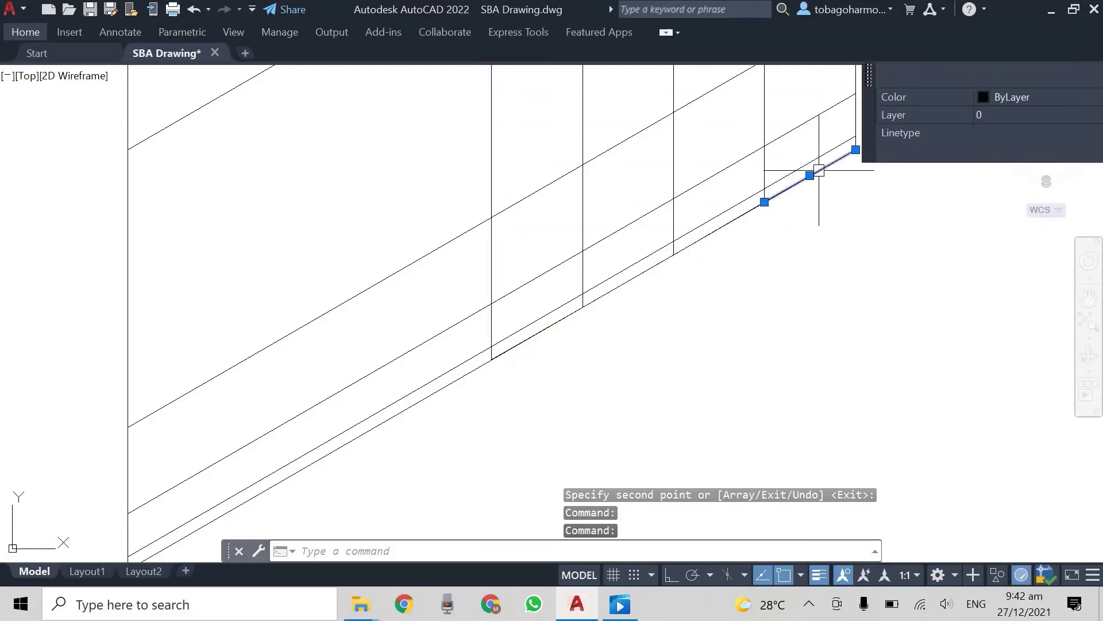
left_click_drag(866, 90, 735, 189)
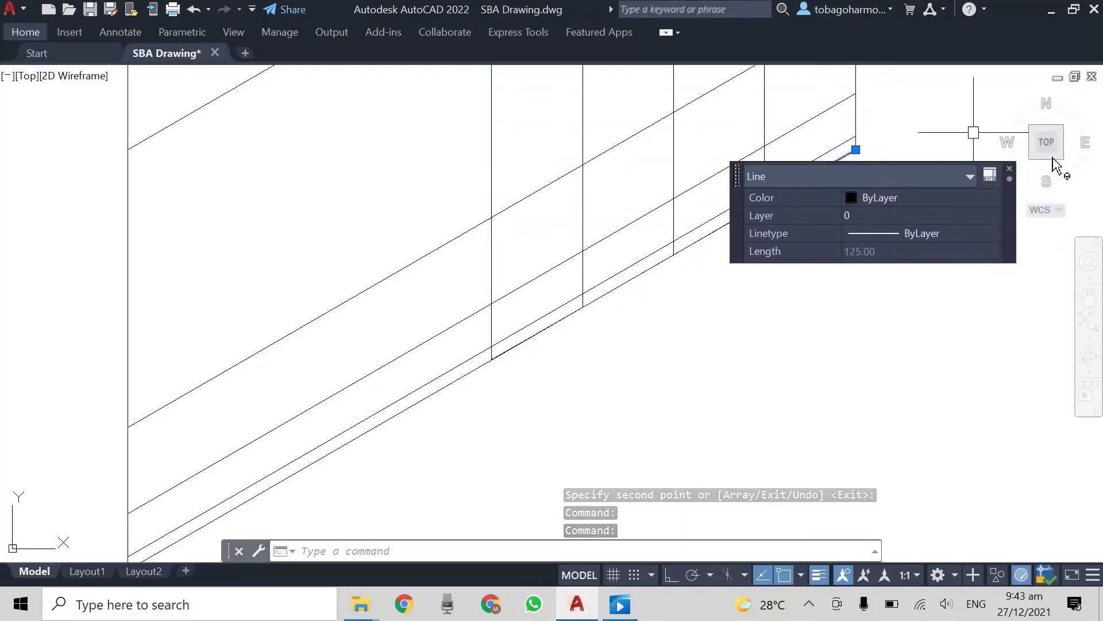
key("Escape")
scroll(898, 254, "down", 4)
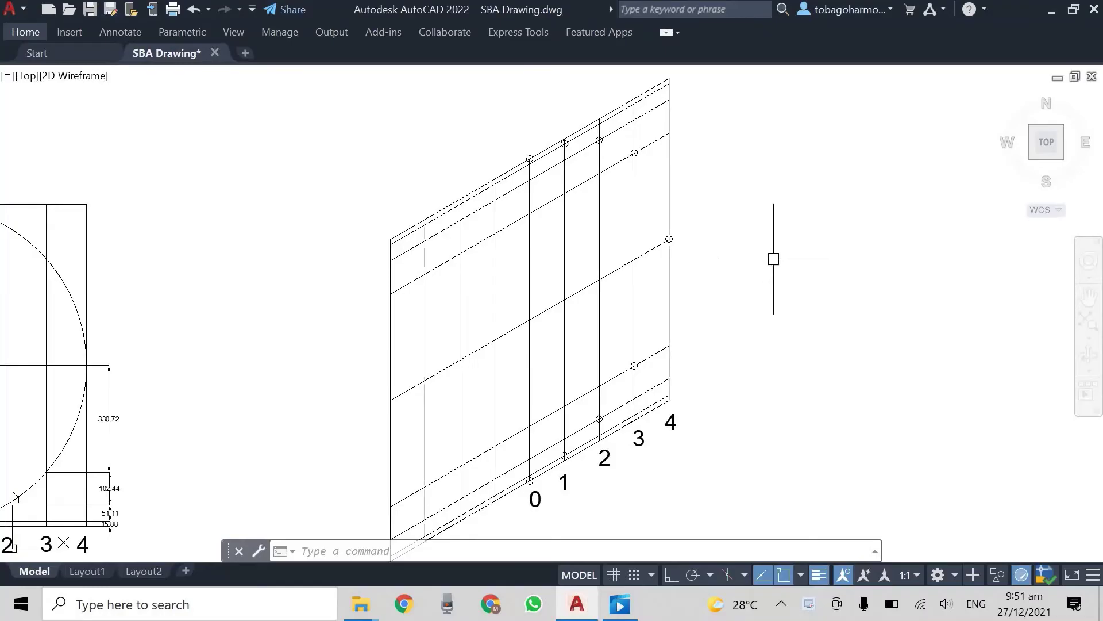
mouse_move(749, 310)
middle_mouse_down()
mouse_move(766, 274)
mouse_move(763, 285)
middle_mouse_up()
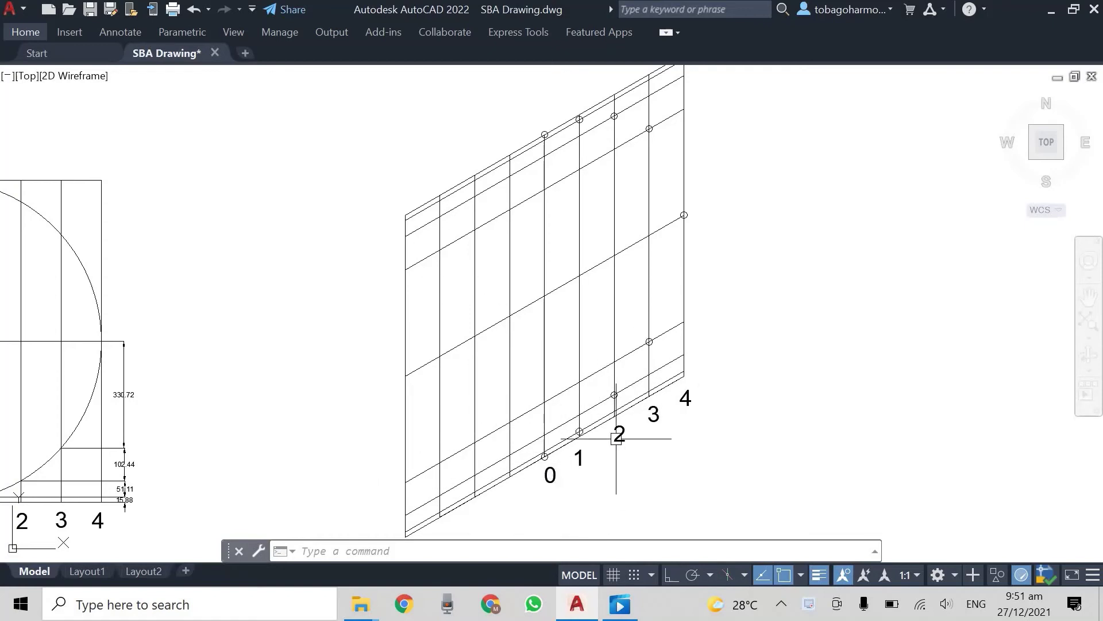
middle_click_drag(718, 403, 865, 334)
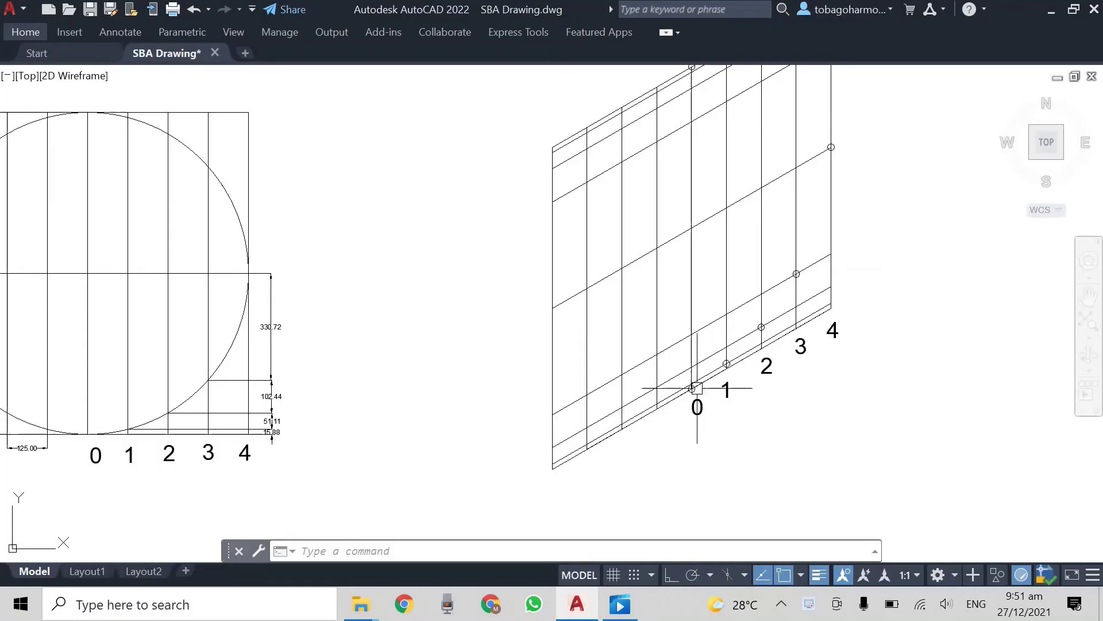
scroll(697, 388, "up", 2)
scroll(692, 385, "up", 2)
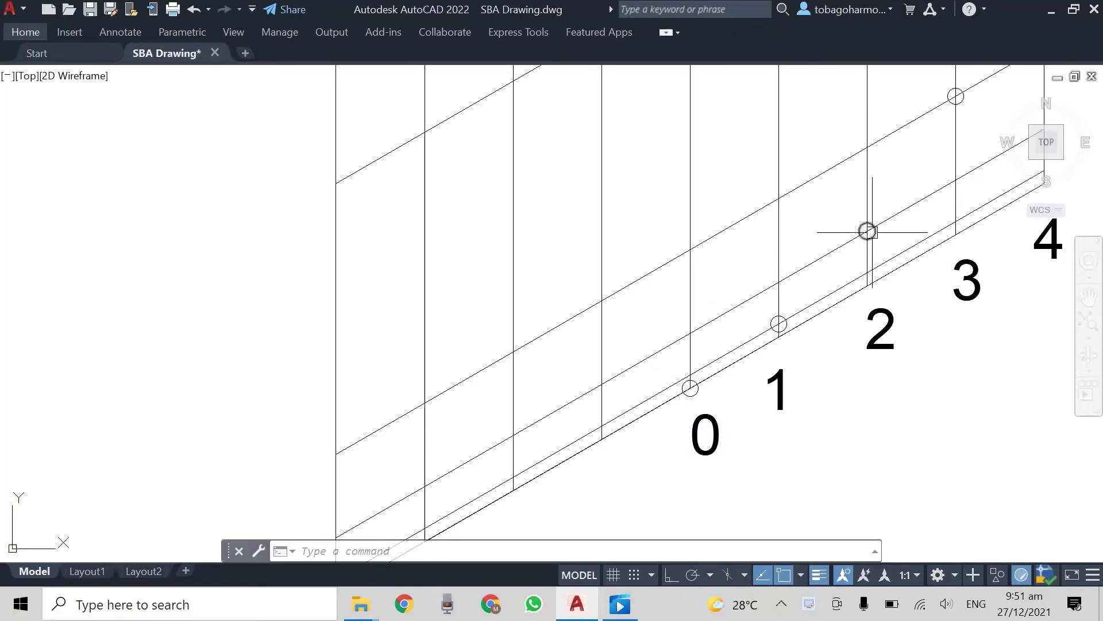
middle_click_drag(914, 189, 711, 494)
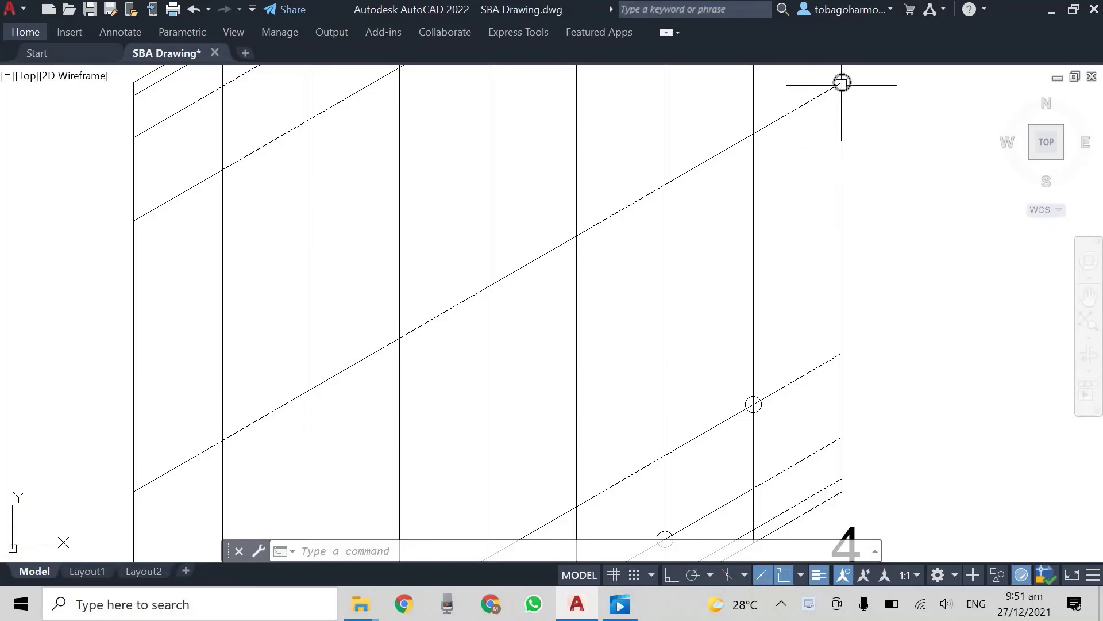
middle_click_drag(903, 136, 925, 456)
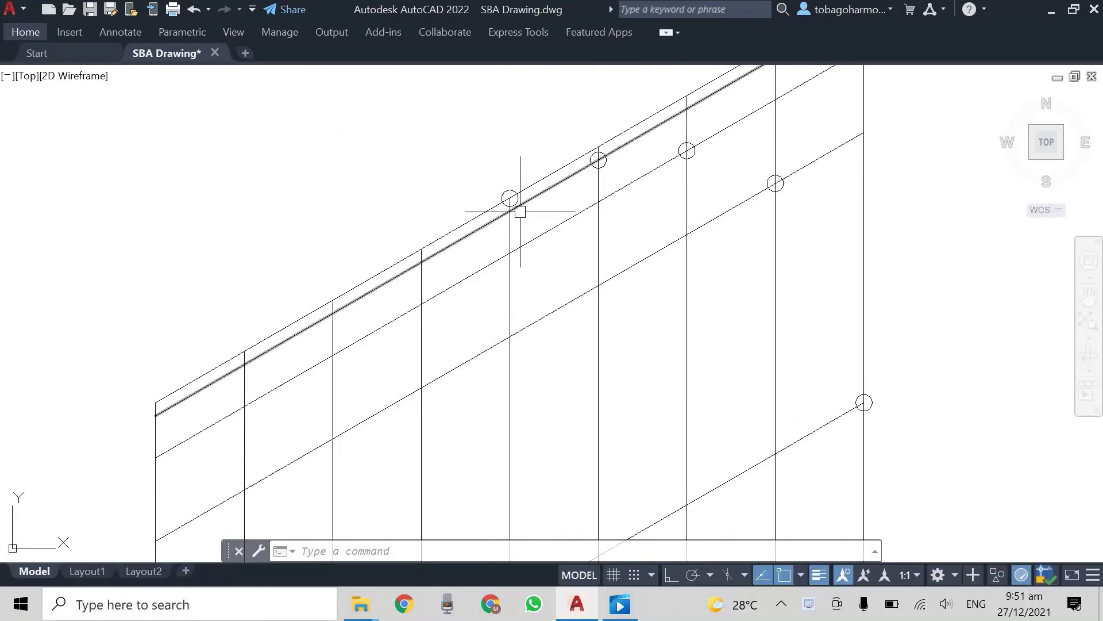
scroll(878, 389, "down", 4)
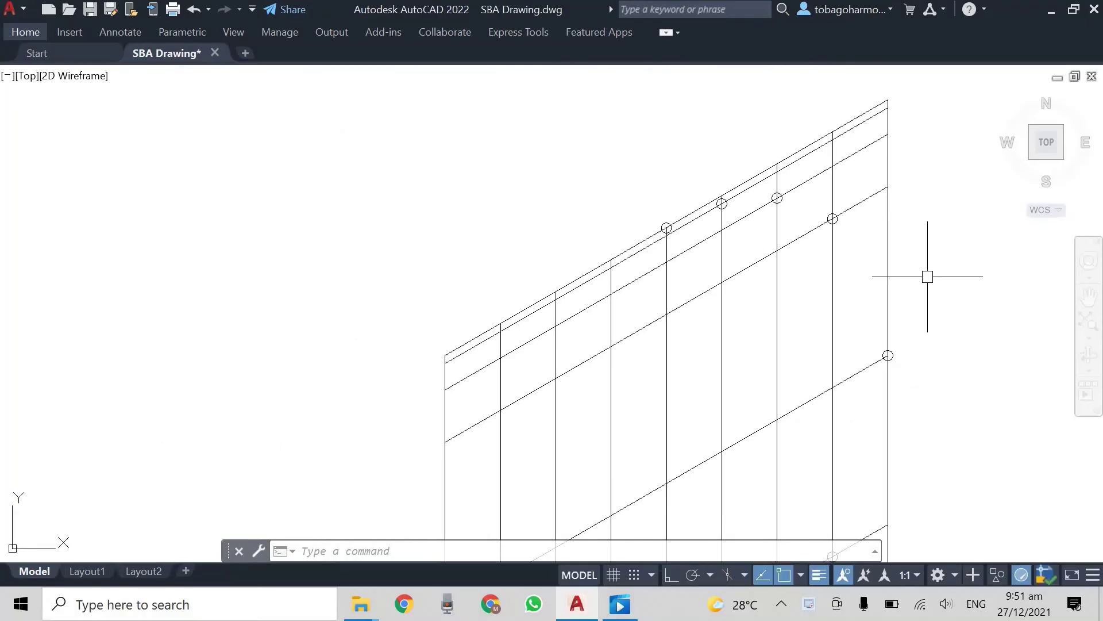
mouse_move(926, 276)
middle_mouse_down()
mouse_move(929, 305)
mouse_move(896, 113)
mouse_move(875, 170)
mouse_move(798, 228)
middle_mouse_up()
middle_click_drag(855, 297, 851, 265)
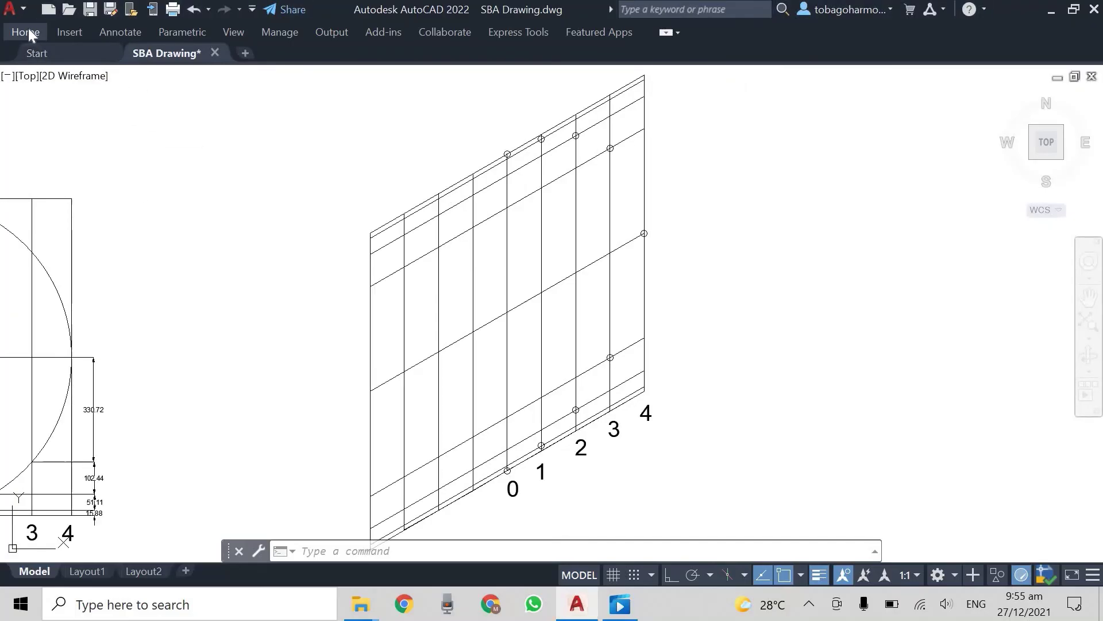
Start a fitted spline at point 0 and pass it through the lower right intersections
left_click(29, 30)
left_click(230, 115)
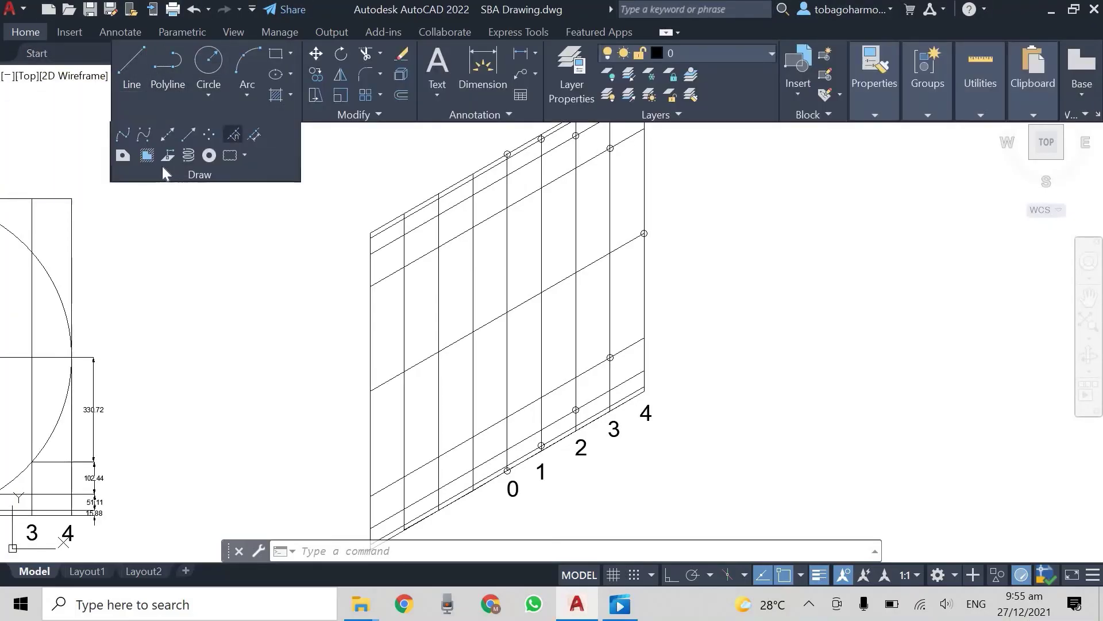
left_click(122, 133)
scroll(467, 460, "up", 5)
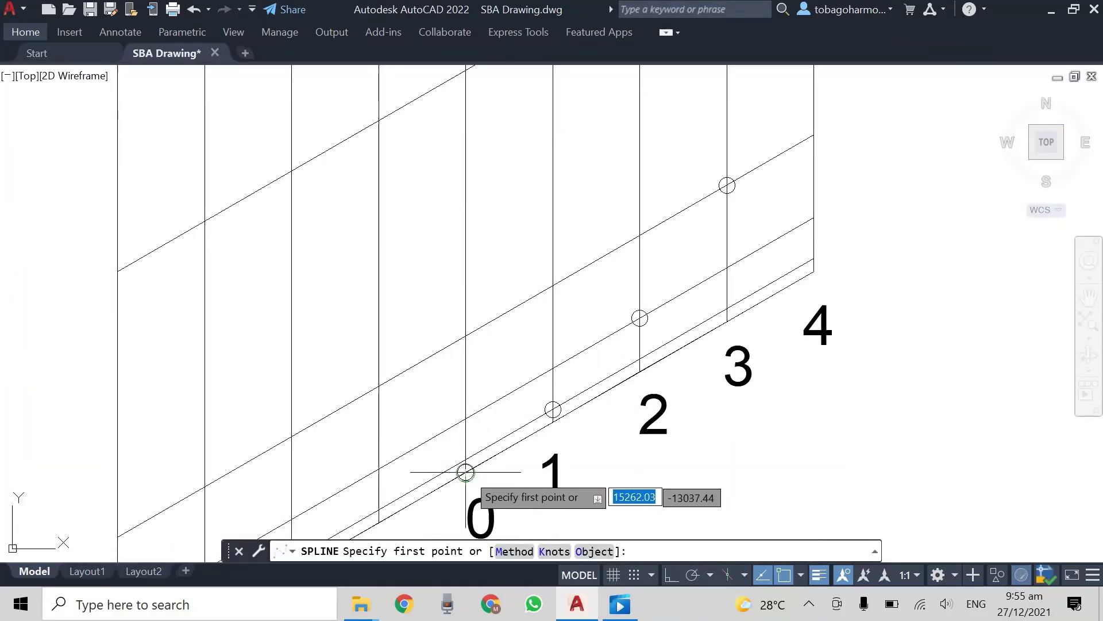
scroll(465, 472, "up", 4)
left_click(466, 472)
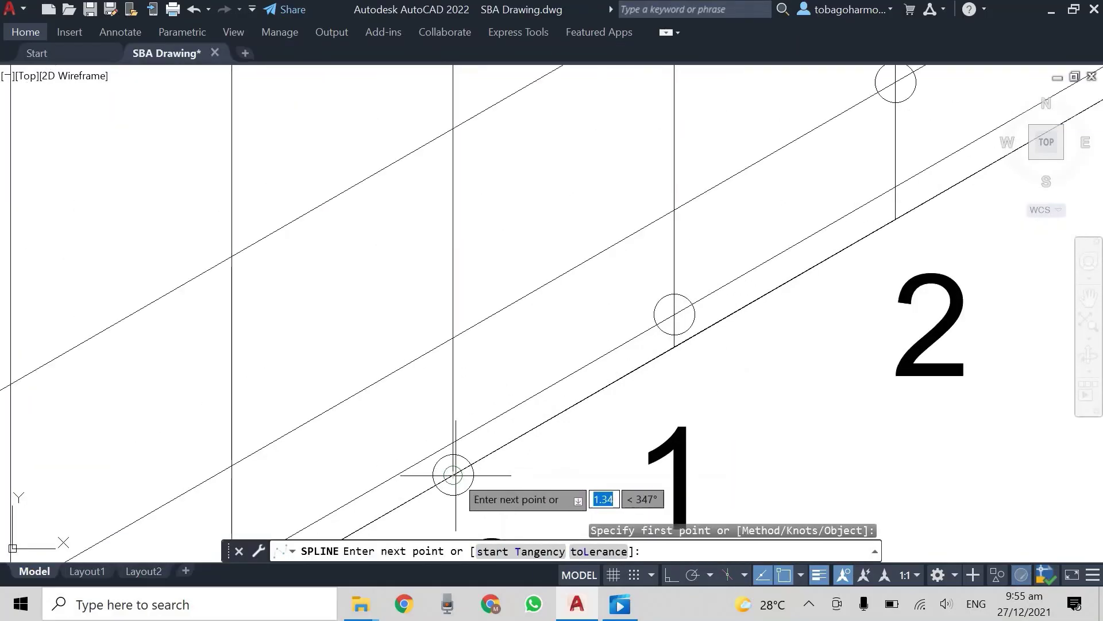
left_click(673, 313)
middle_click_drag(861, 165, 720, 368)
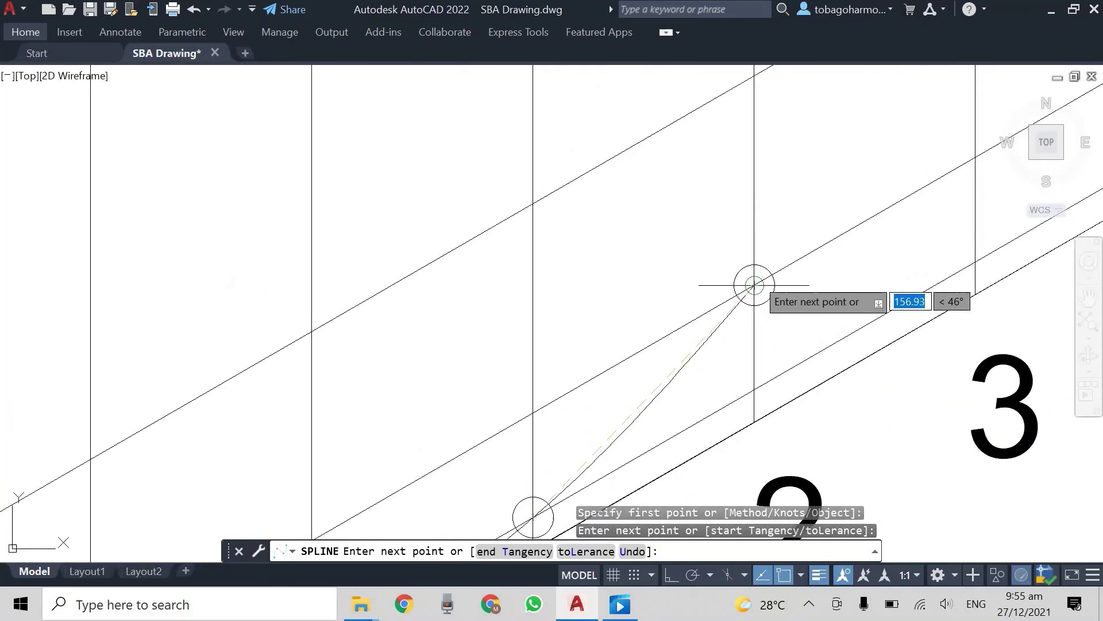
left_click(754, 284)
middle_click_drag(778, 184, 739, 165)
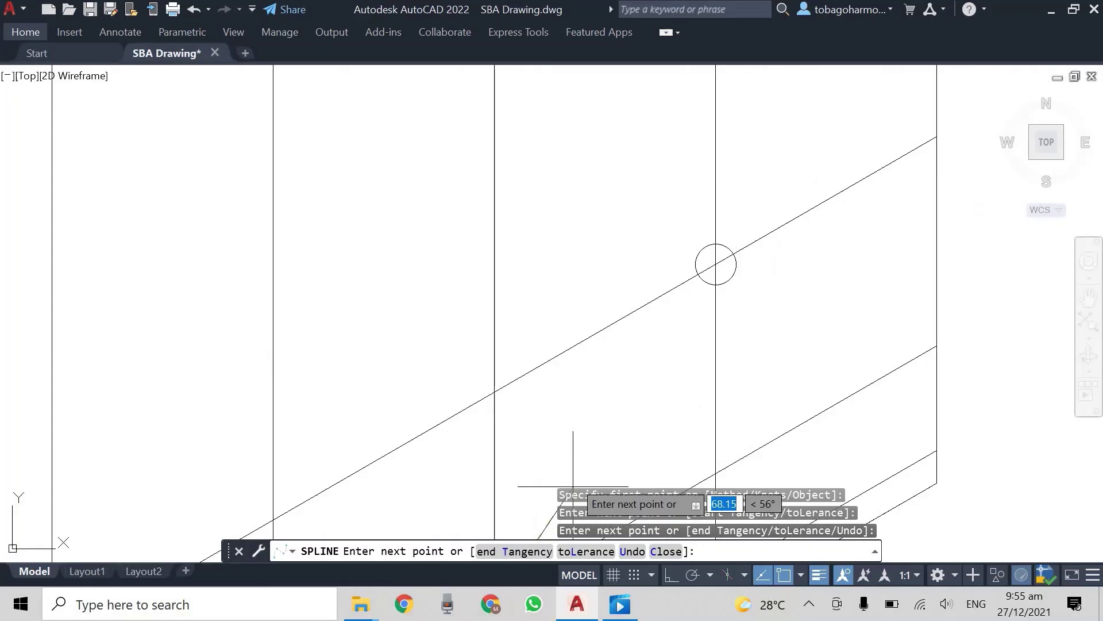
left_click(715, 264)
Continue the spline through the upper intersections, over the top, to the left intersection
scroll(724, 253, "down", 5)
middle_click_drag(730, 248, 677, 51)
middle_click_drag(770, 162, 598, 406)
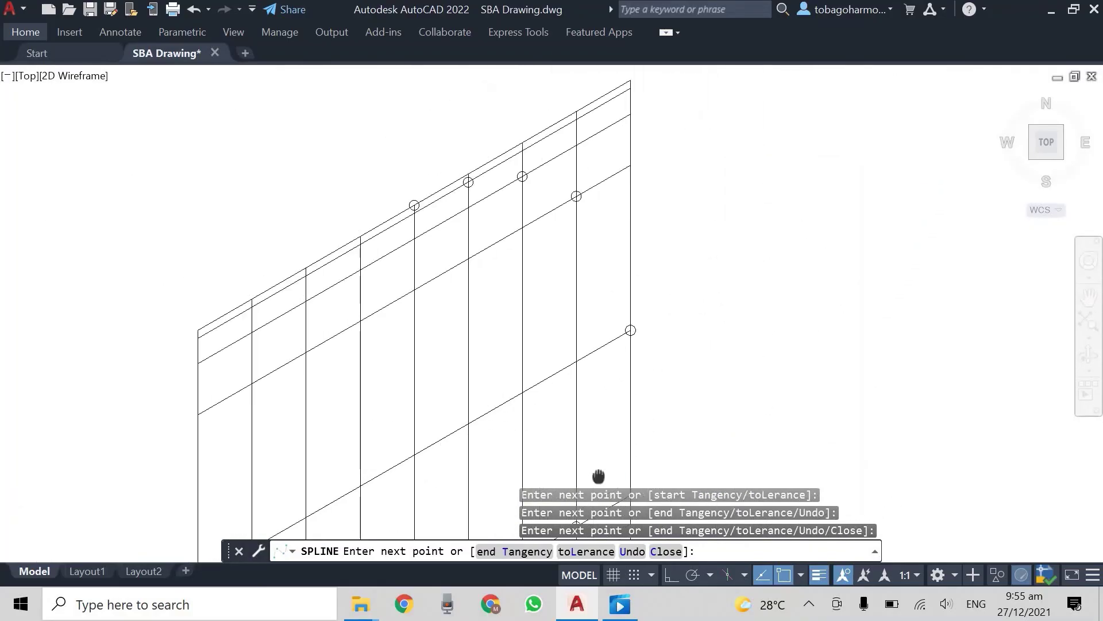
scroll(633, 327, "up", 6)
left_click(645, 334)
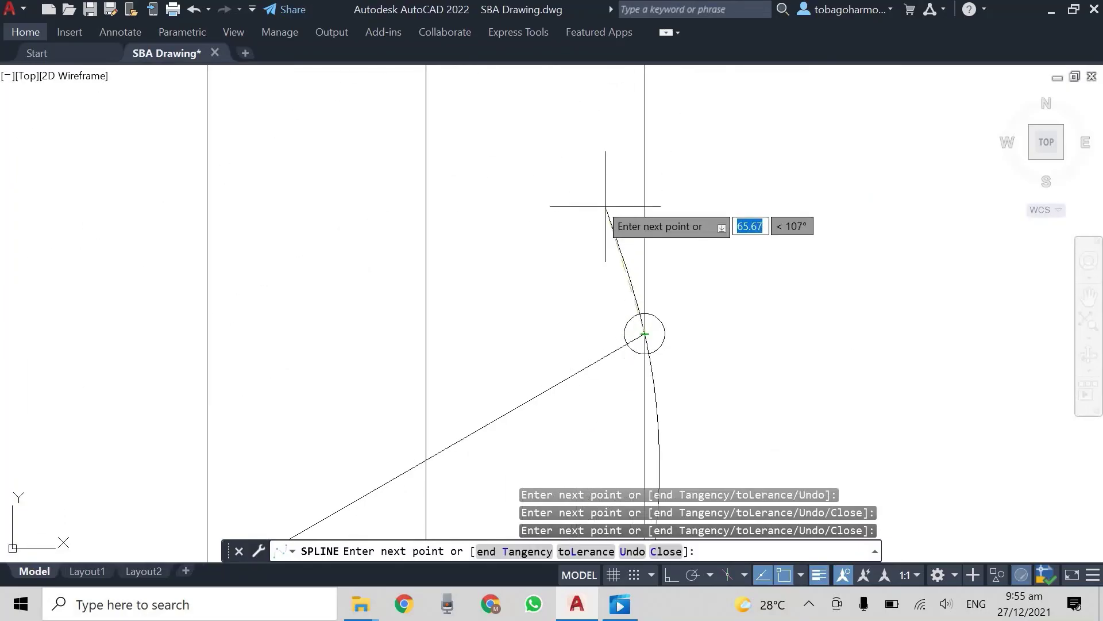
middle_click_drag(583, 172, 627, 530)
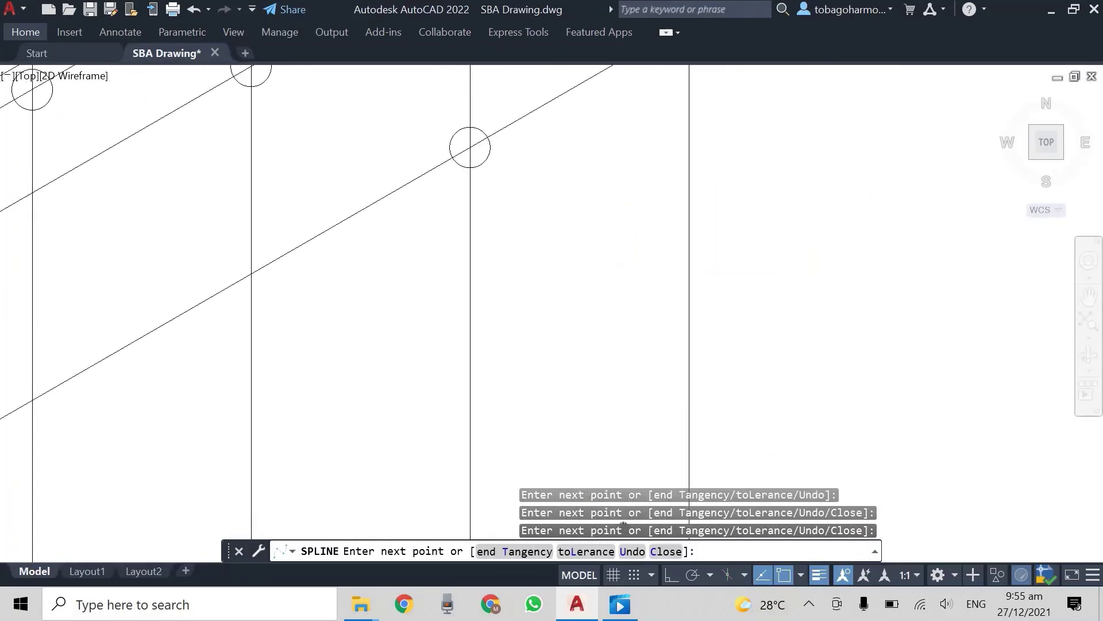
left_click(470, 147)
middle_click_drag(320, 141, 429, 450)
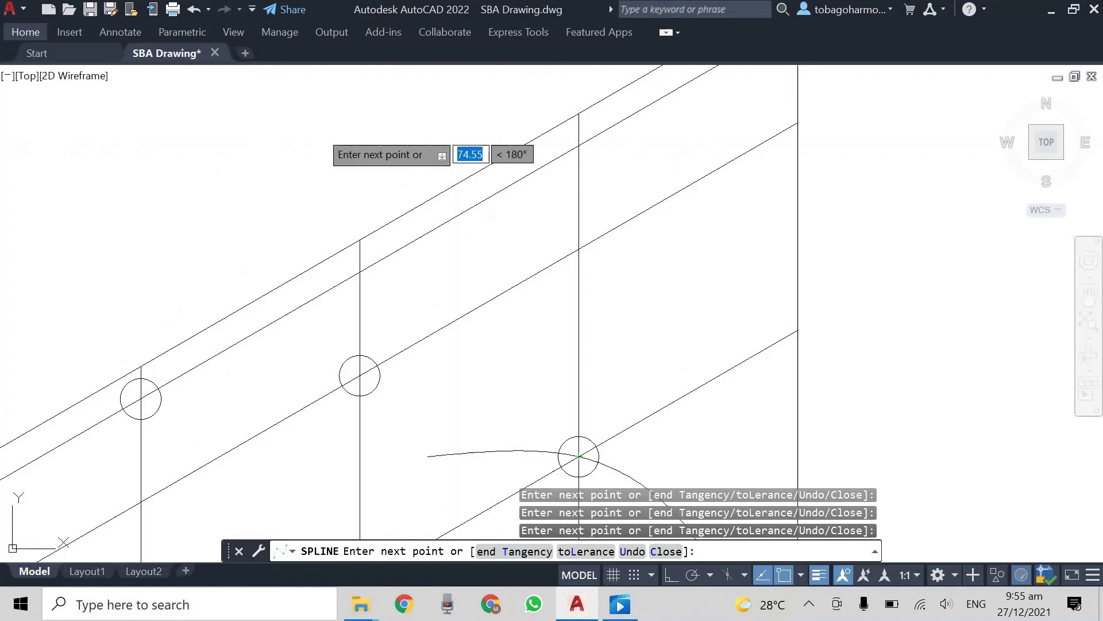
left_click(360, 376)
left_click(141, 398)
Carry the spline down the left vertical line and along the bottom back to point 0
middle_click_drag(104, 458, 716, 294)
left_click(403, 371)
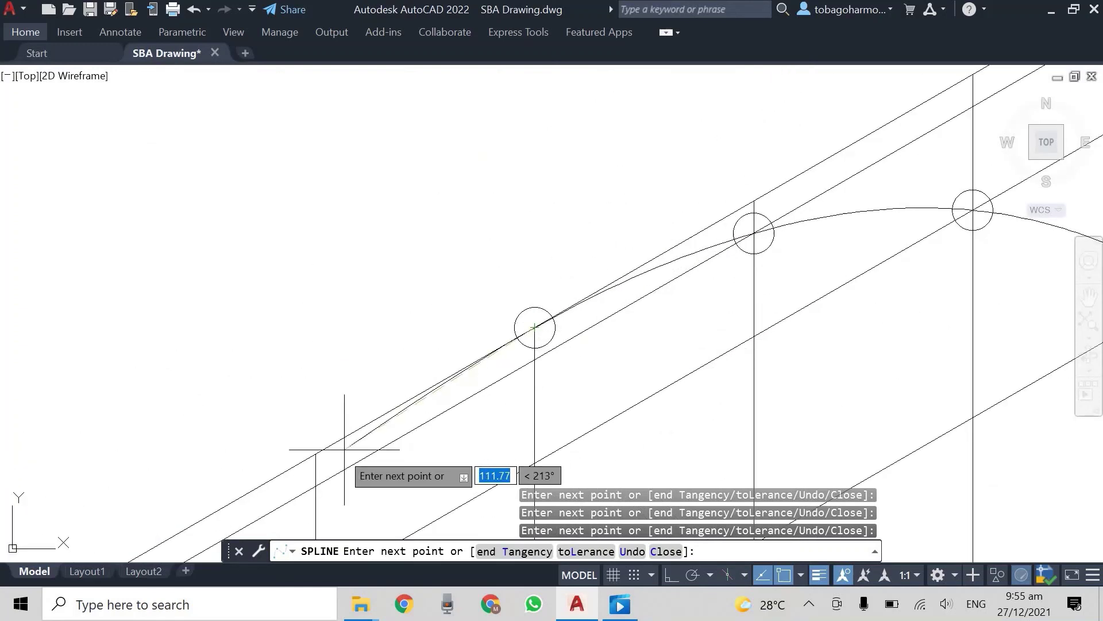
left_click(317, 479)
middle_click_drag(249, 421, 685, 118)
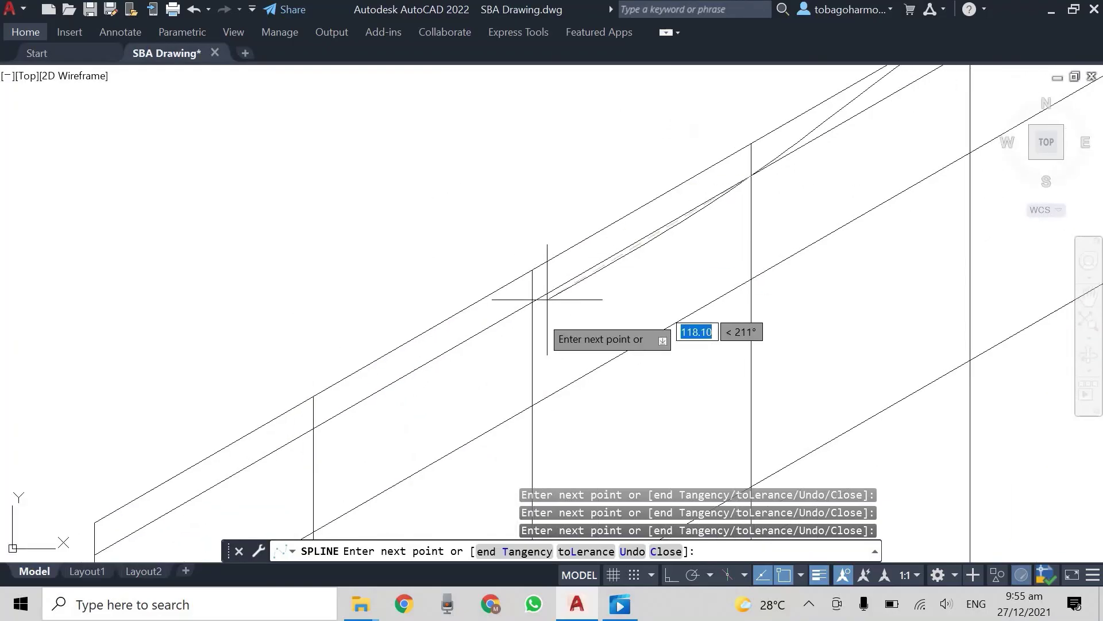
left_click(532, 405)
middle_click_drag(419, 424, 535, 159)
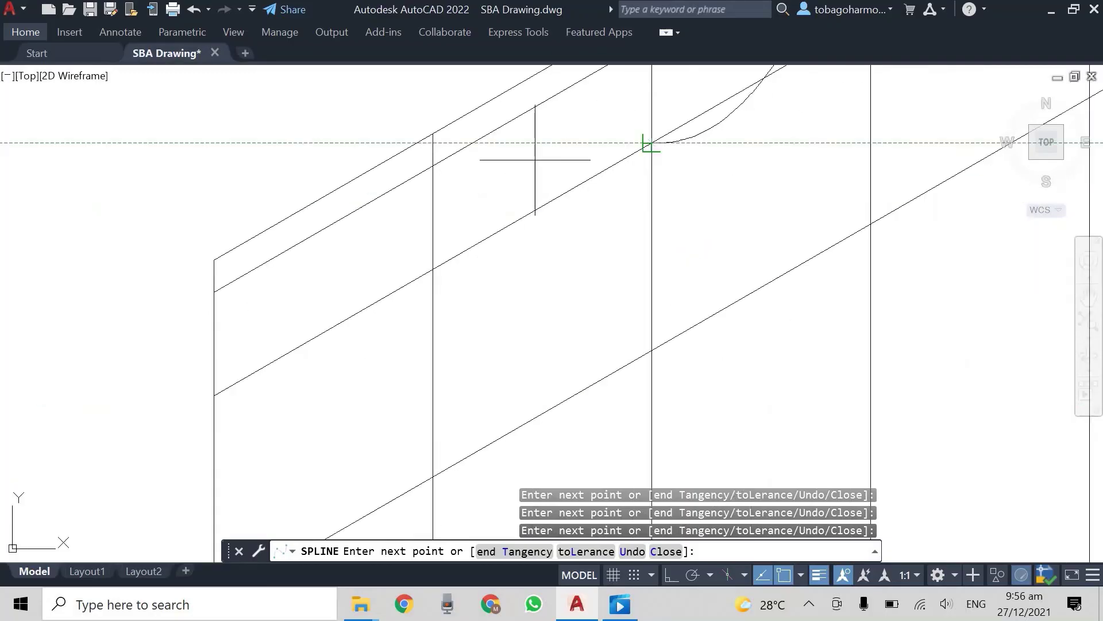
left_click(432, 469)
middle_click_drag(449, 388, 632, 69)
scroll(505, 147, "down", 3)
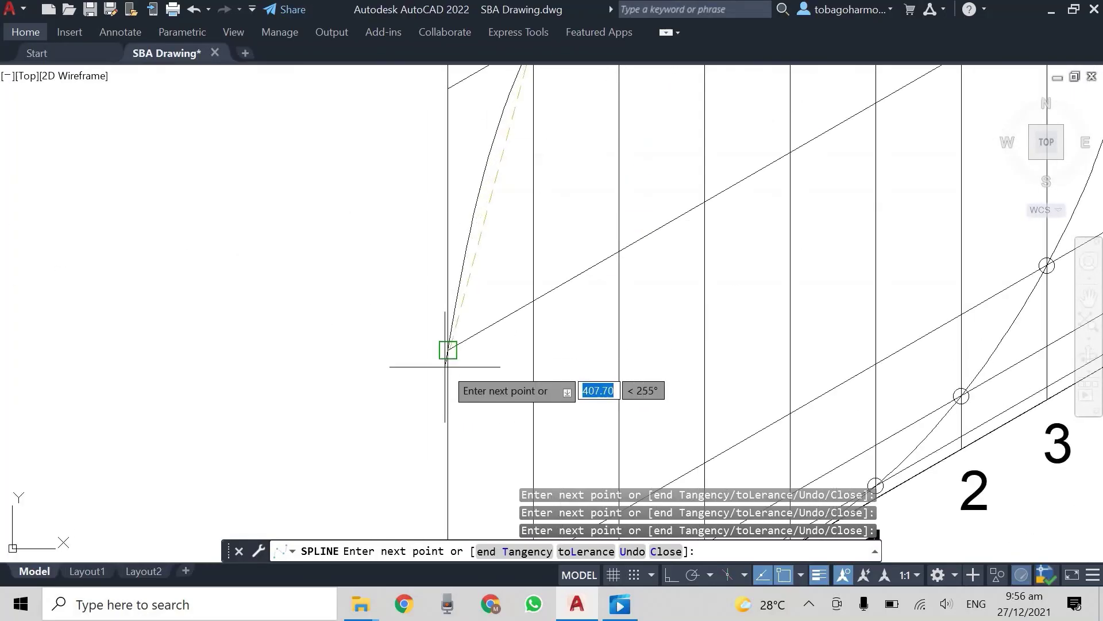
left_click(448, 349)
middle_click_drag(473, 440, 454, 116)
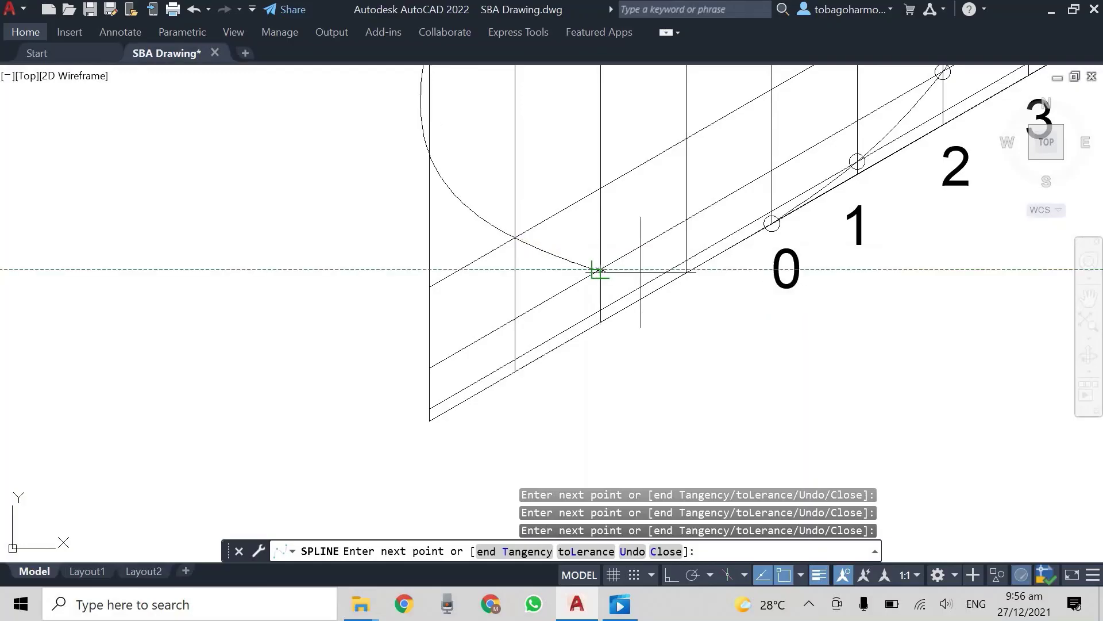
left_click(598, 270)
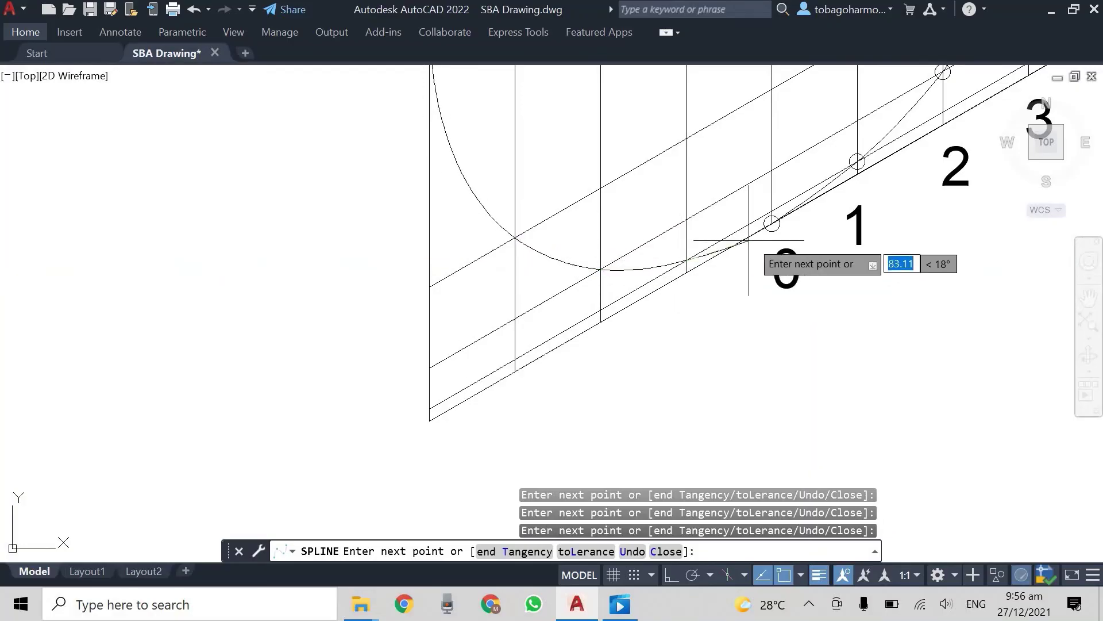
left_click(772, 223)
Finish the spline and assign it to the outline layer from the Layer dropdown
key("Return")
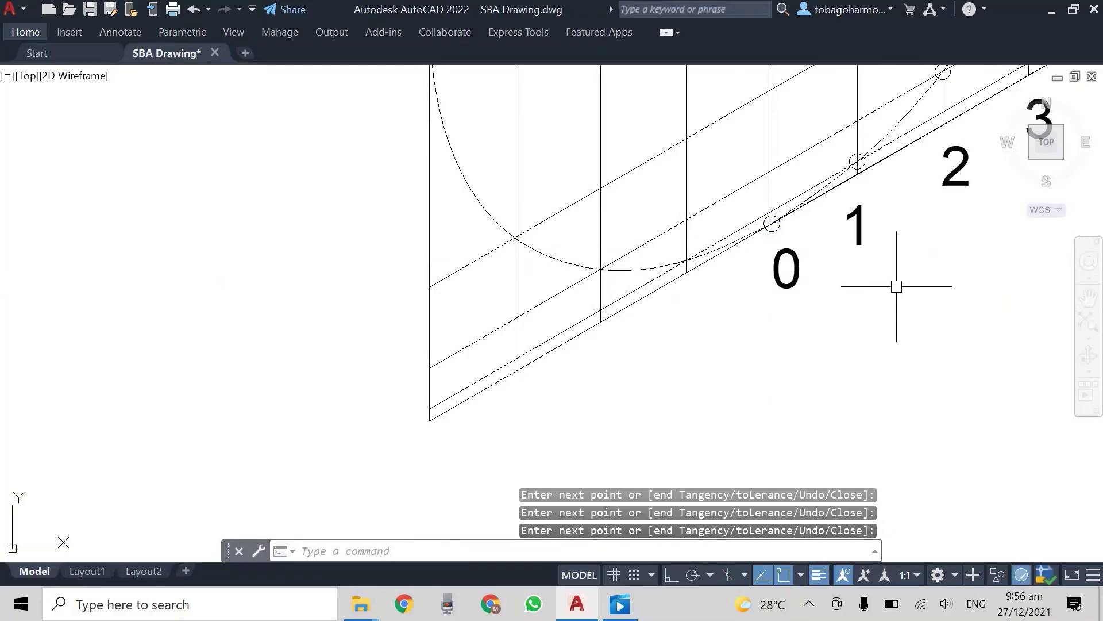
scroll(897, 286, "down", 5)
middle_click_drag(948, 241, 739, 322)
scroll(739, 322, "down", 2)
mouse_move(801, 278)
middle_mouse_down()
mouse_move(826, 253)
mouse_move(750, 303)
middle_mouse_up()
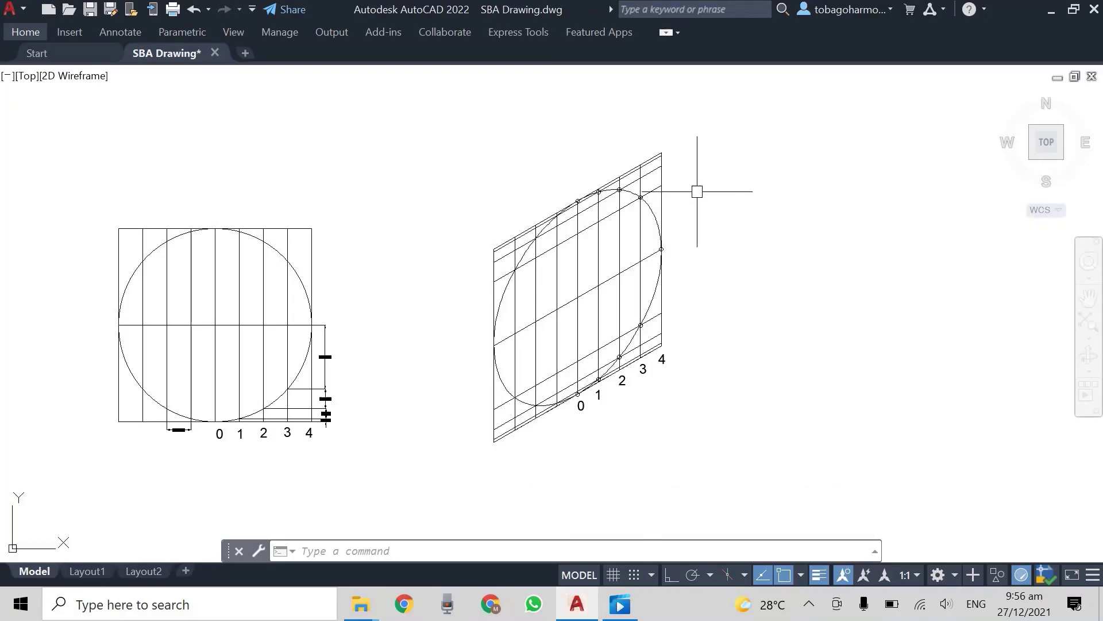
left_click(648, 210)
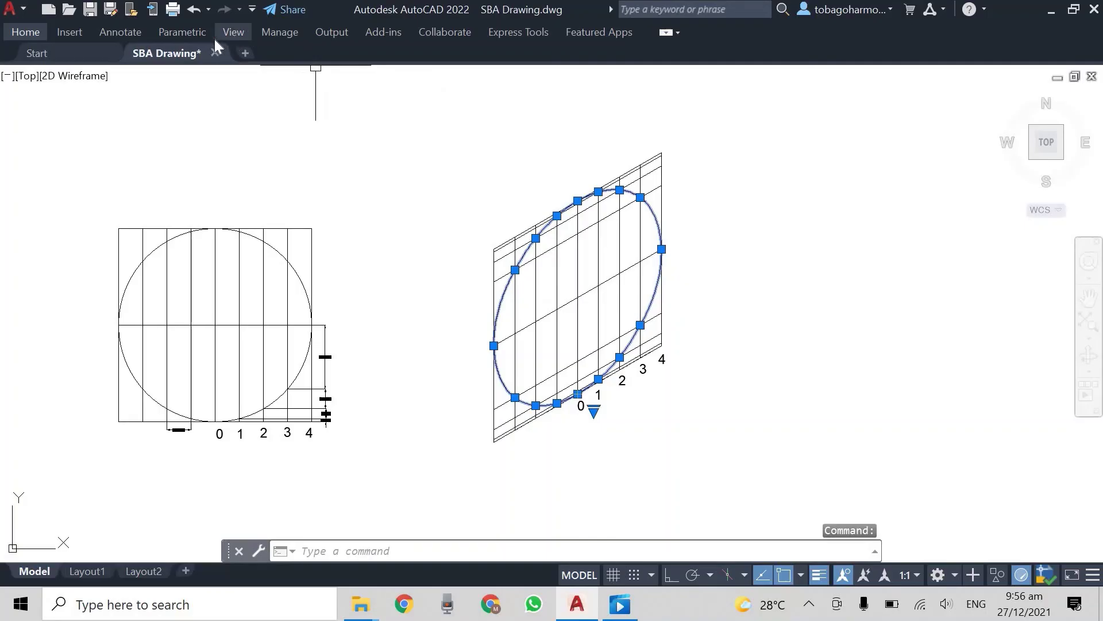
left_click(33, 38)
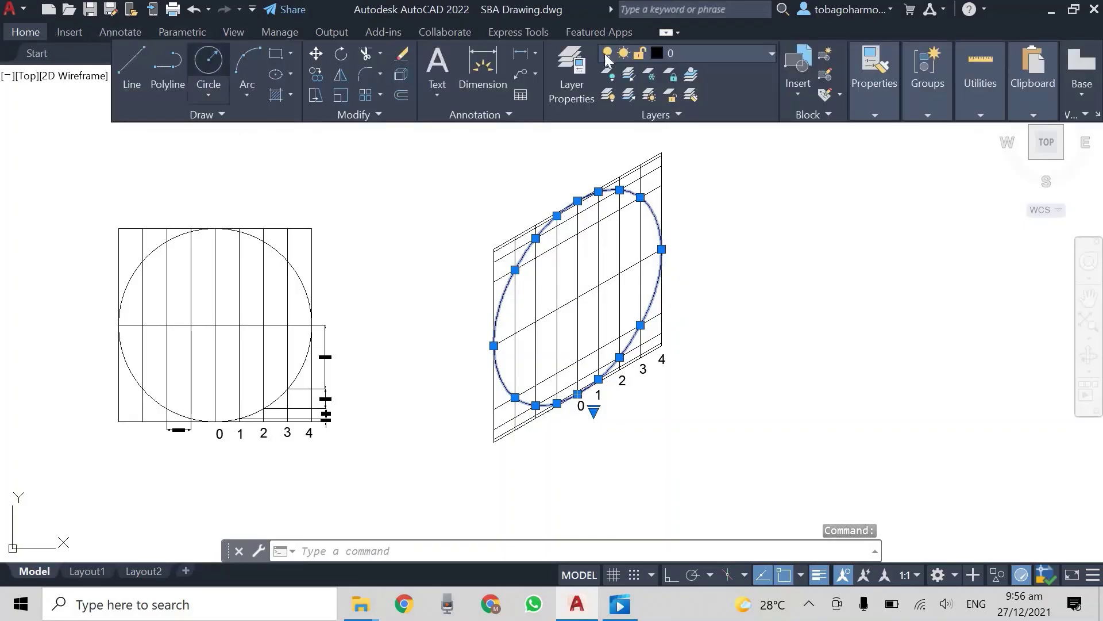
left_click(709, 51)
left_click(691, 178)
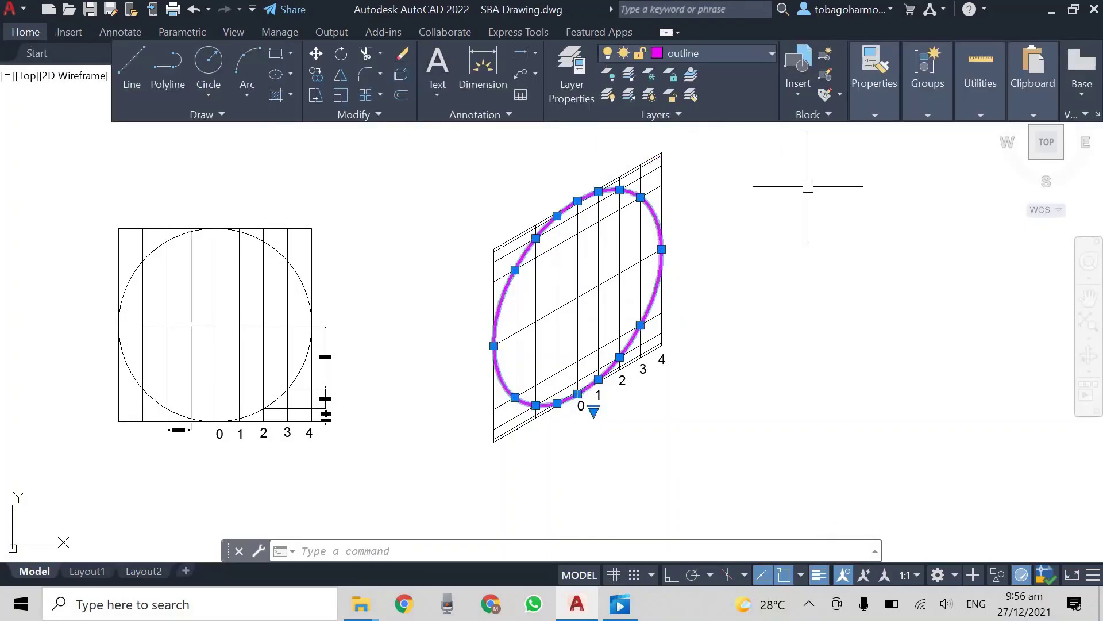